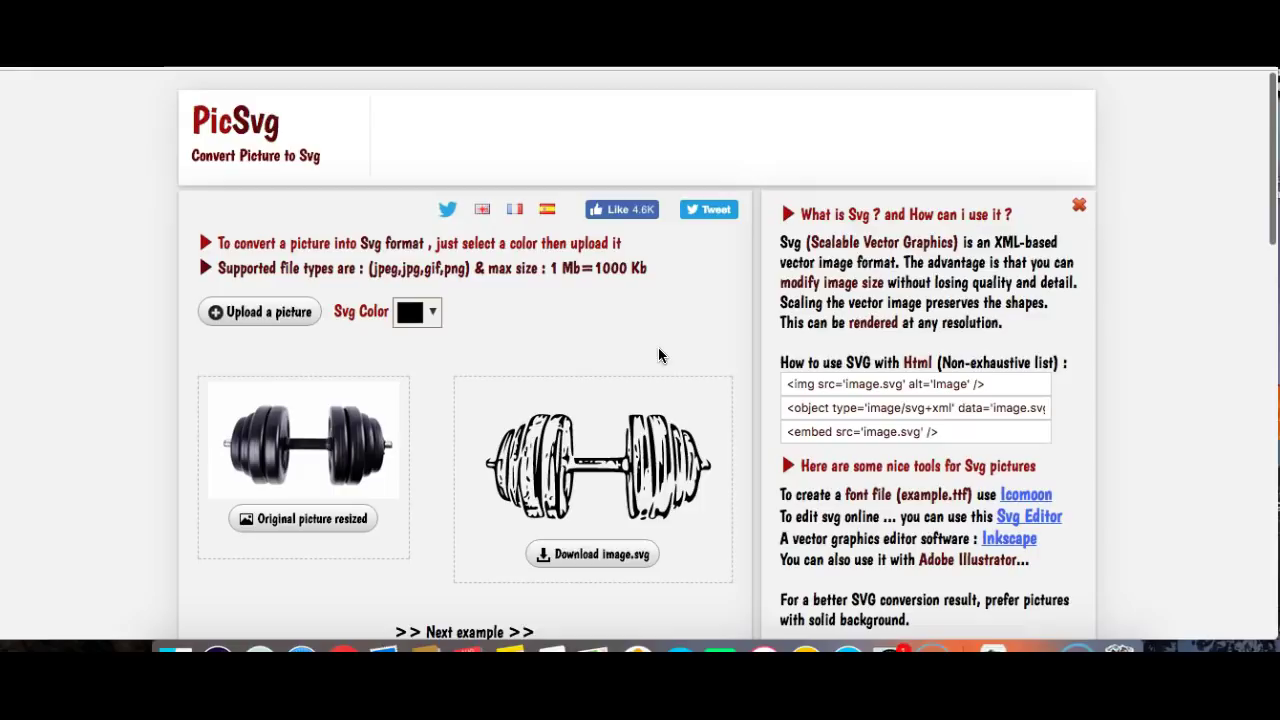
# Find the black-tank-top portrait JPG by searching the computer and upload it for conversion to SVG.
pyautogui.click(280, 316)
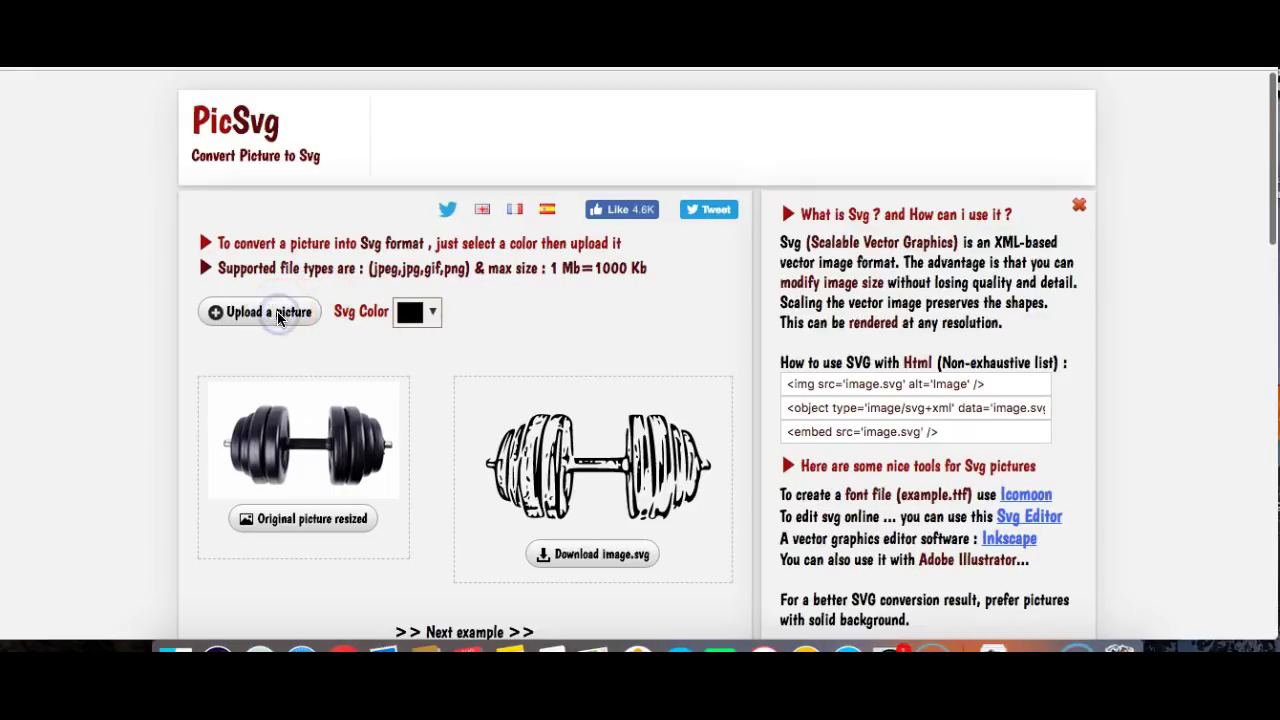
pyautogui.click(245, 318)
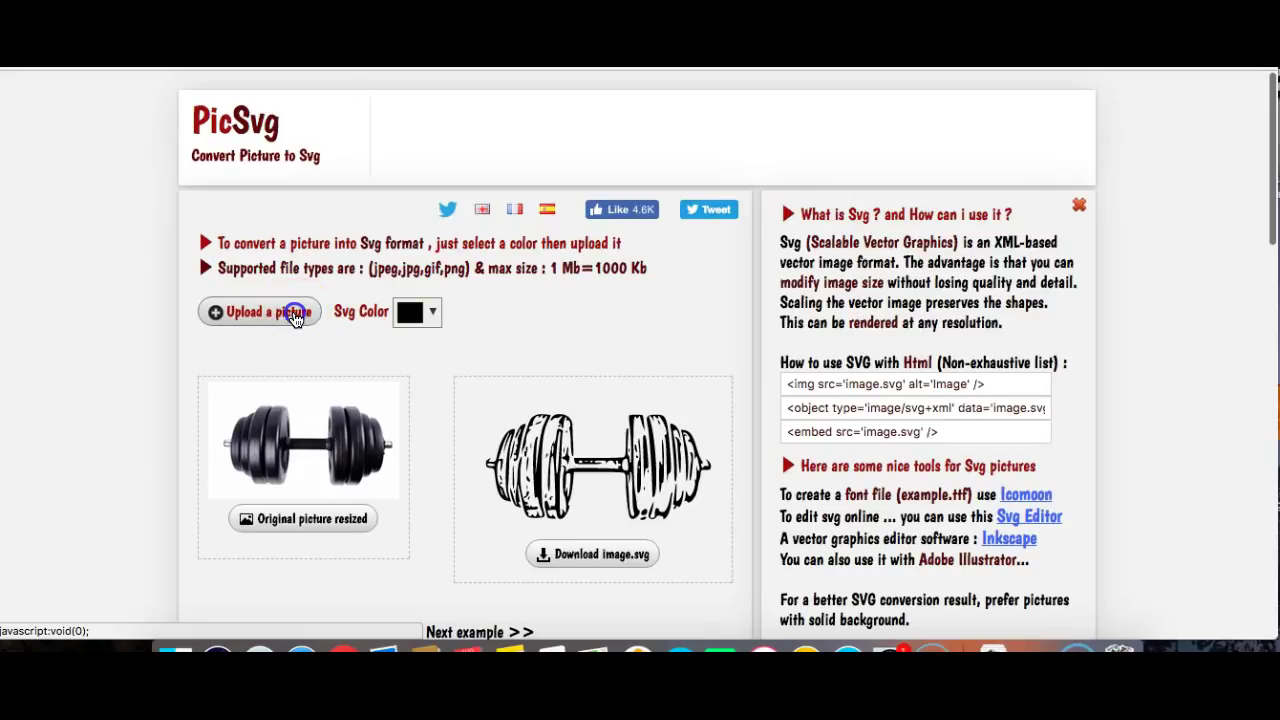
pyautogui.click(238, 311)
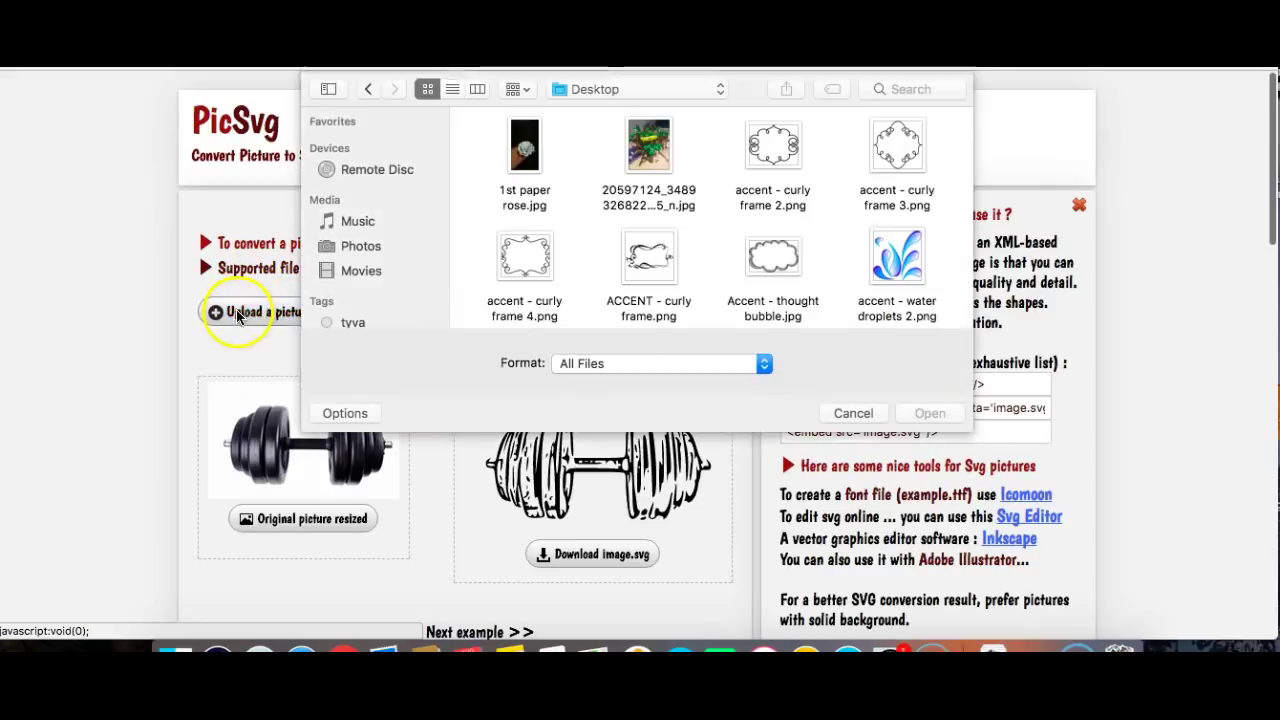
pyautogui.click(908, 89)
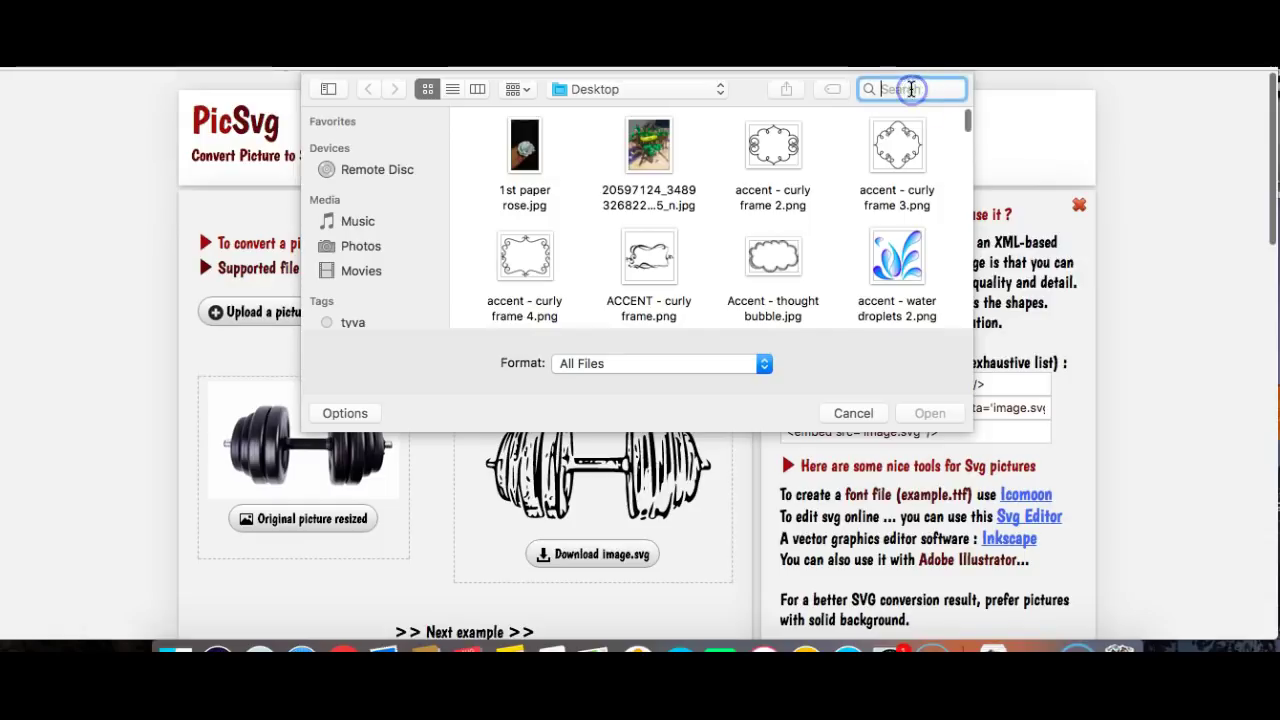
pyautogui.write('tyva')
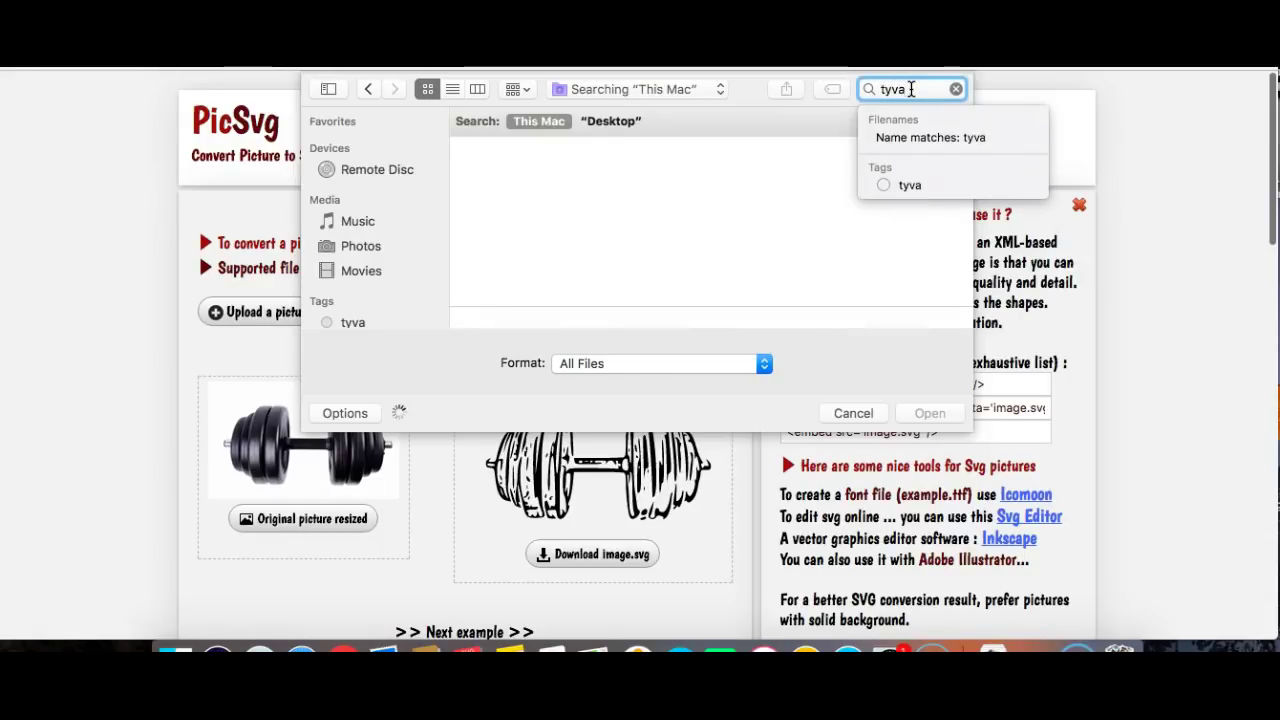
pyautogui.click(612, 197)
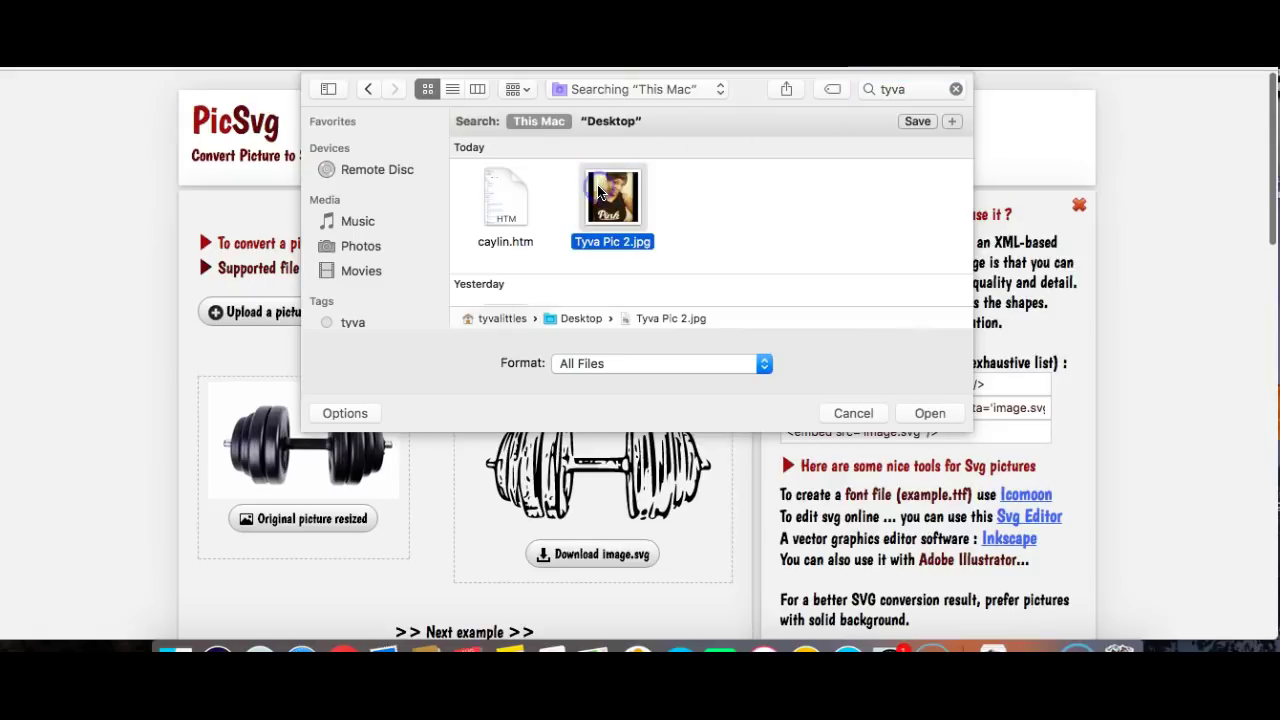
pyautogui.click(929, 413)
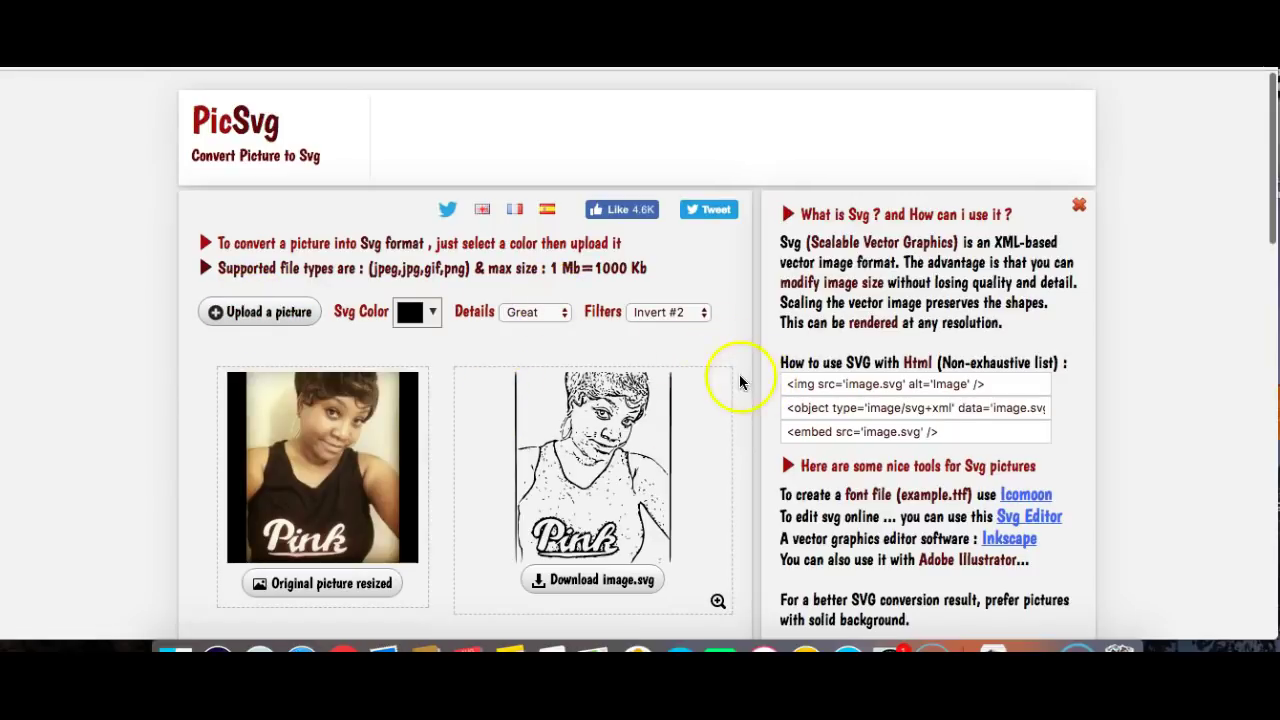
# Keep the detail level at Great and apply the Invert #1 filter to the converted portrait.
pyautogui.scroll(-2, 737, 374)
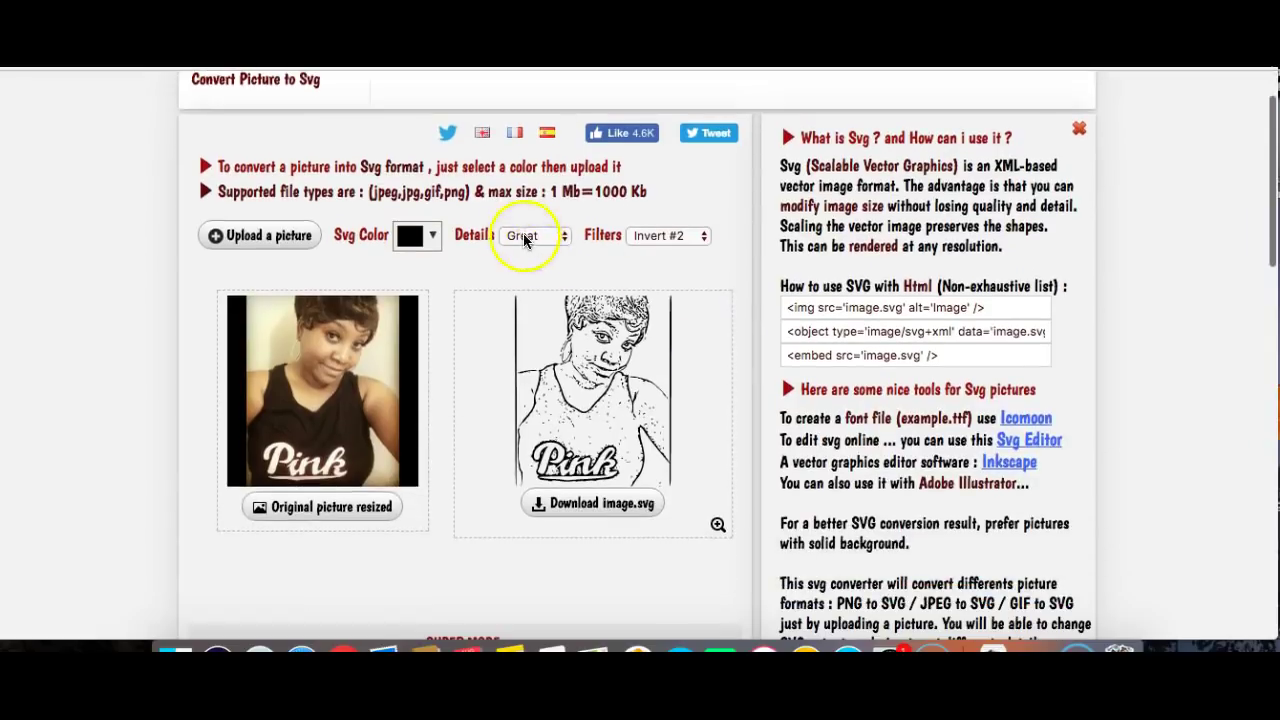
pyautogui.click(524, 237)
pyautogui.click(524, 254)
pyautogui.click(524, 236)
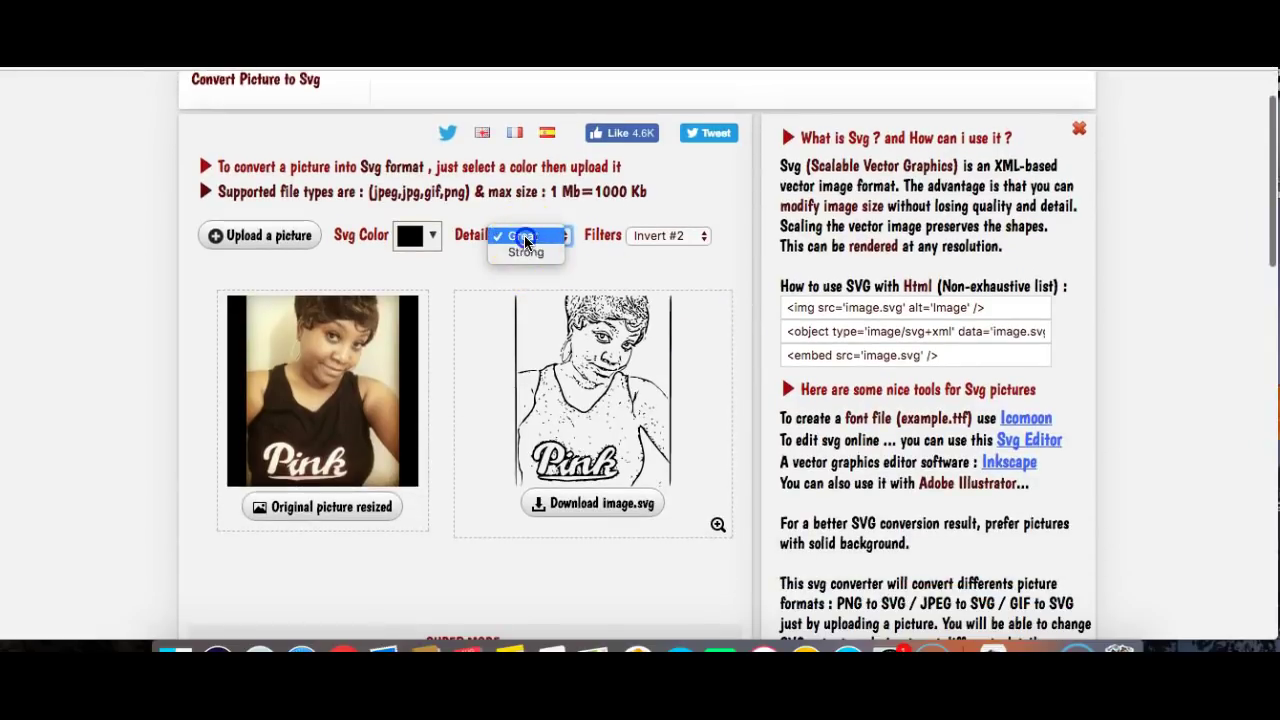
pyautogui.click(660, 236)
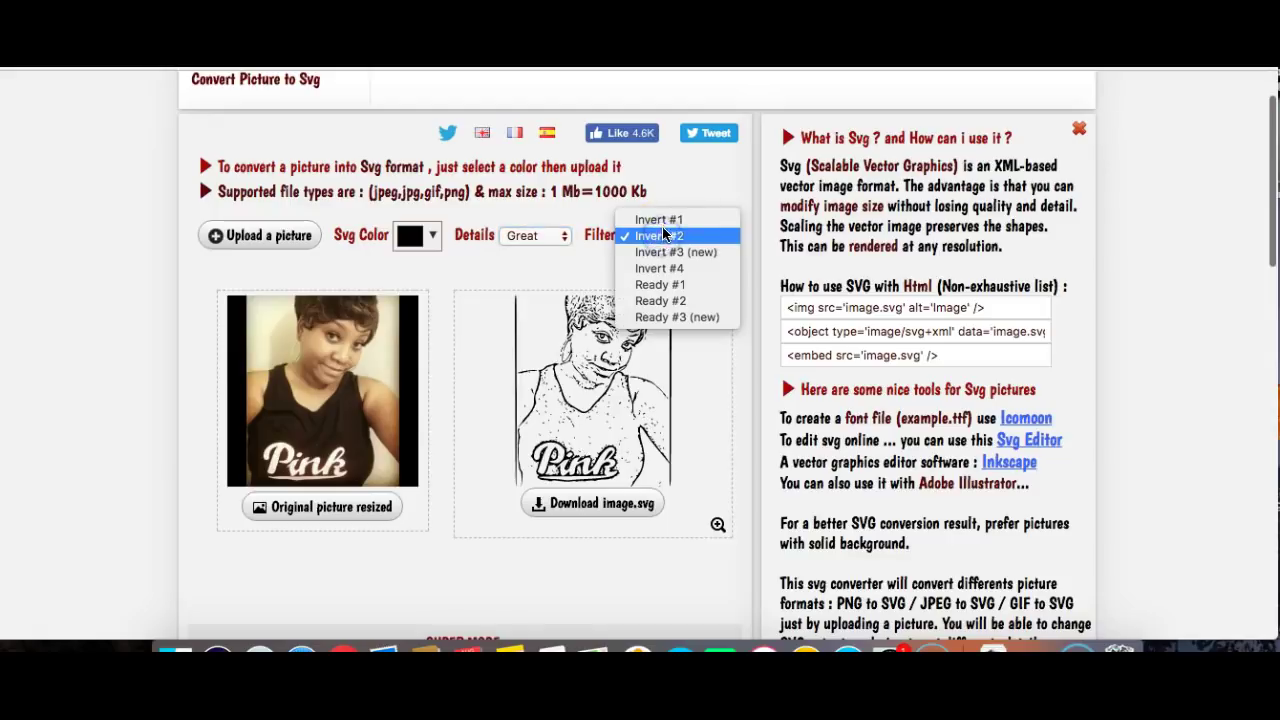
pyautogui.click(663, 222)
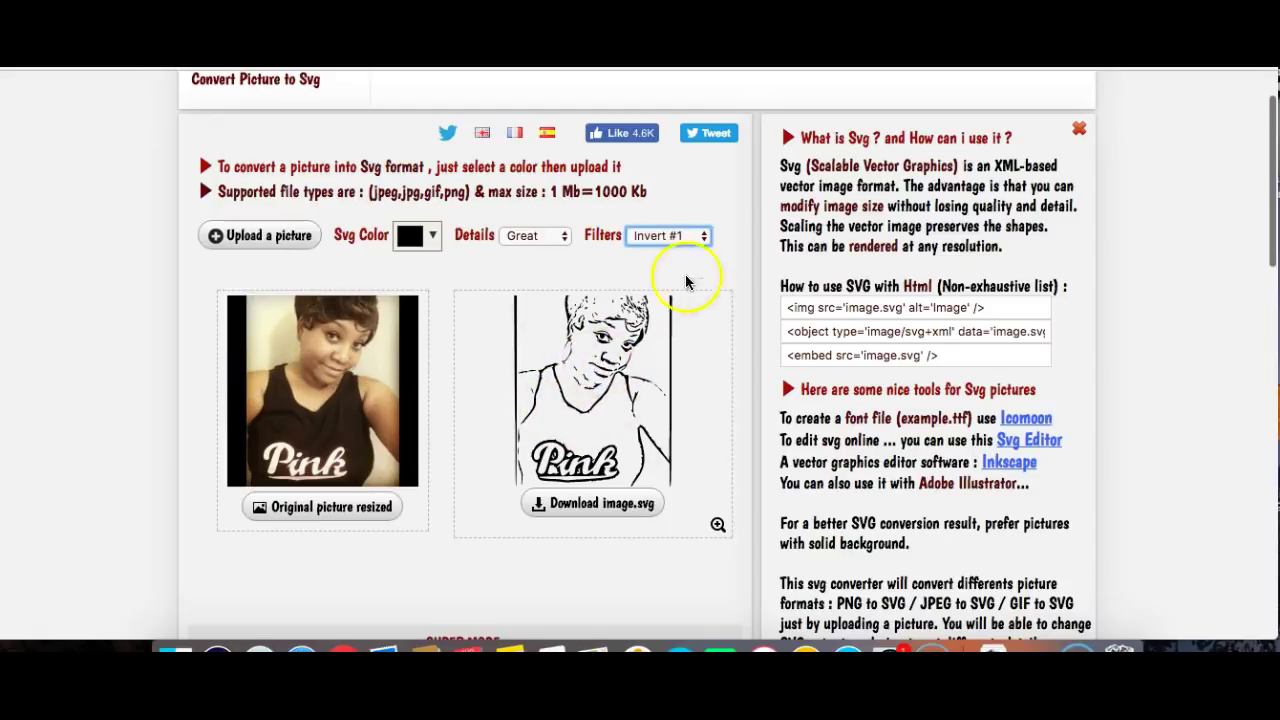
# Try the Invert #2 filter and the Invert #3 (new) filter on the converted portrait.
pyautogui.click(656, 236)
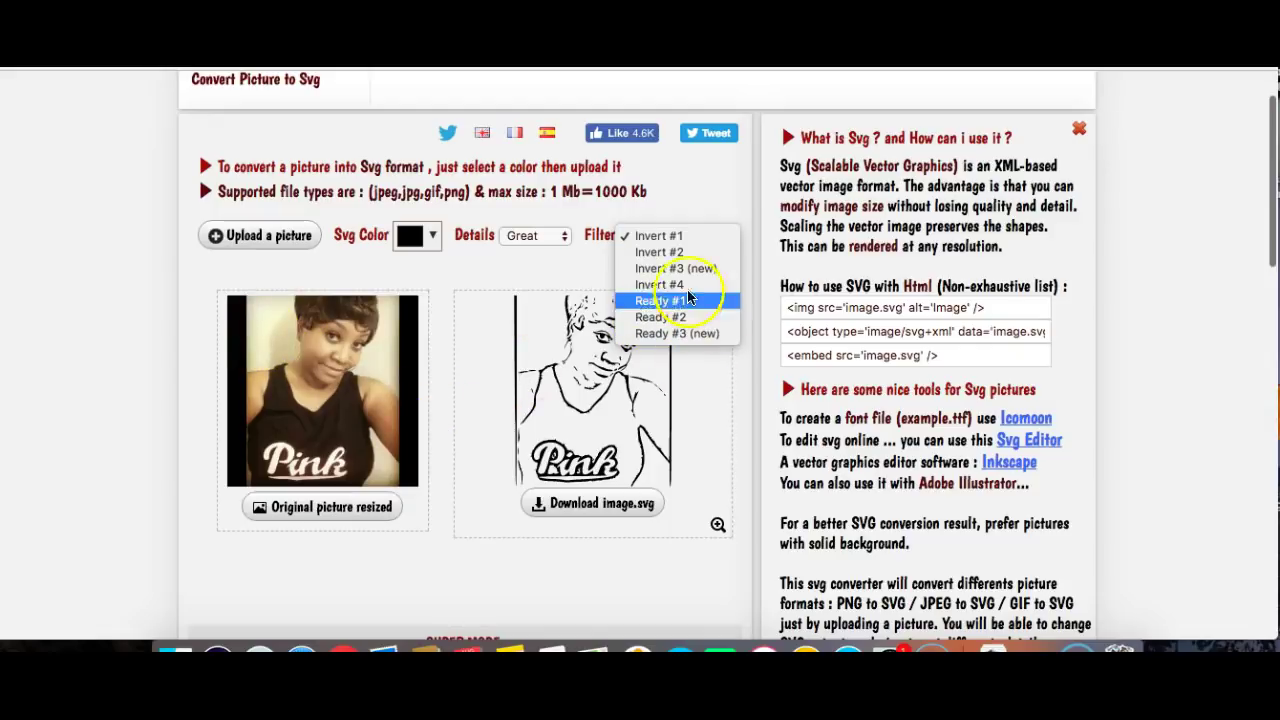
pyautogui.click(670, 252)
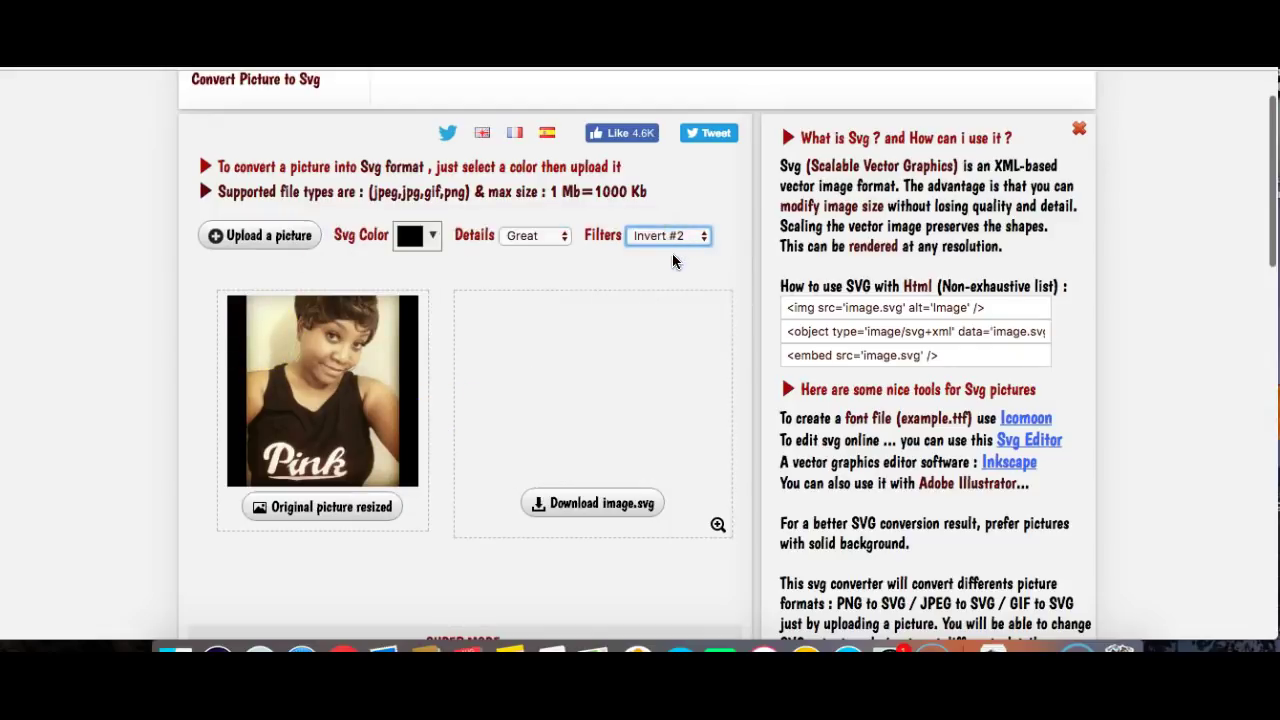
pyautogui.click(679, 233)
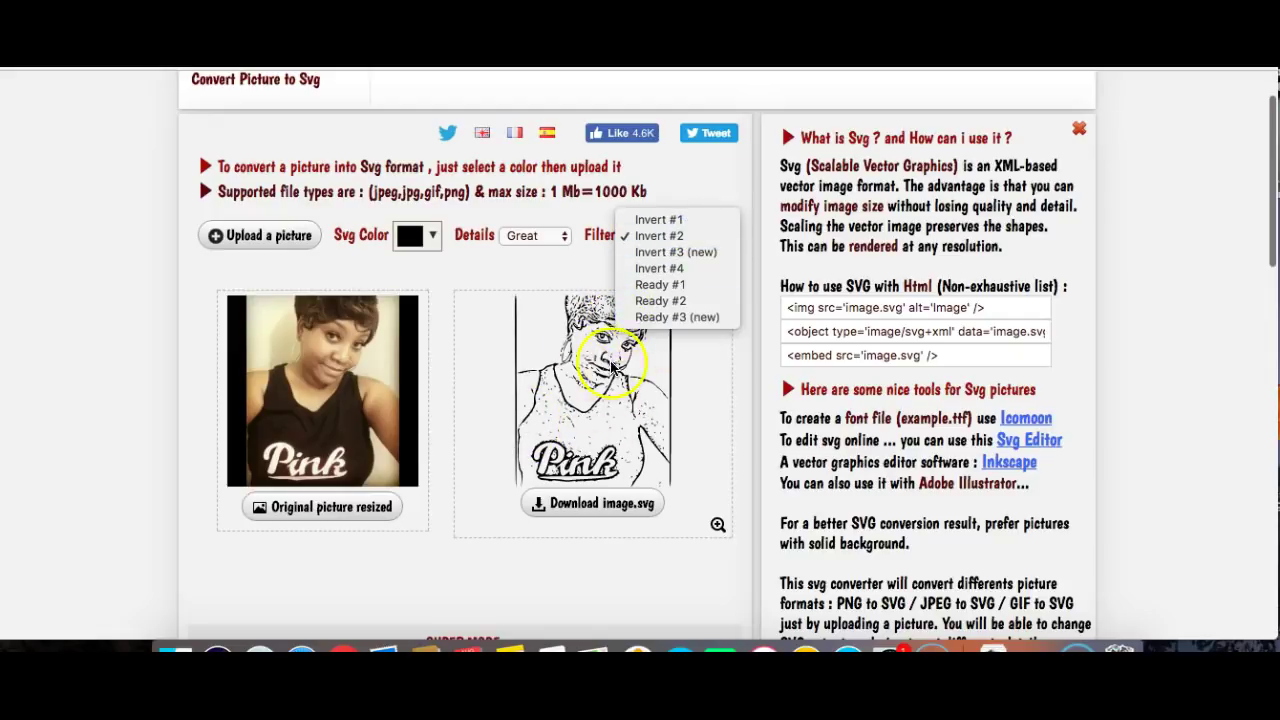
pyautogui.click(668, 253)
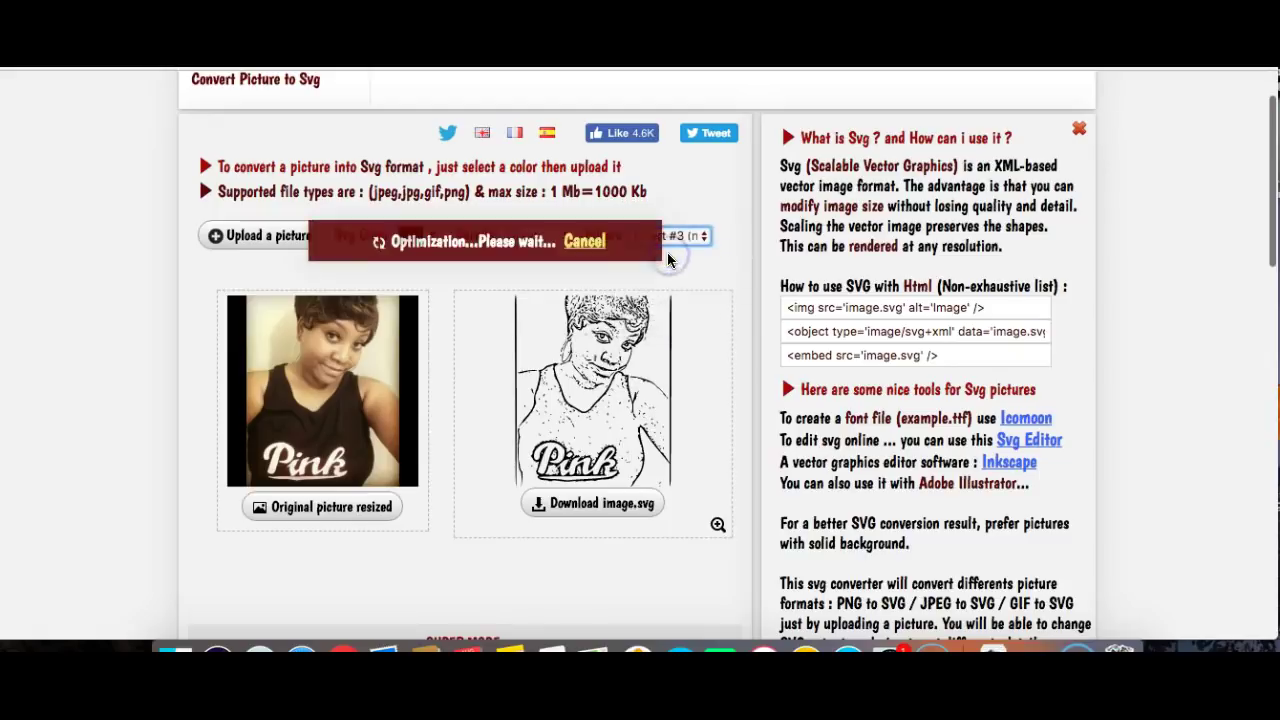
pyautogui.click(588, 358)
pyautogui.click(665, 254)
# Apply the Invert #4 filter to the converted portrait and look over the result.
pyautogui.click(671, 236)
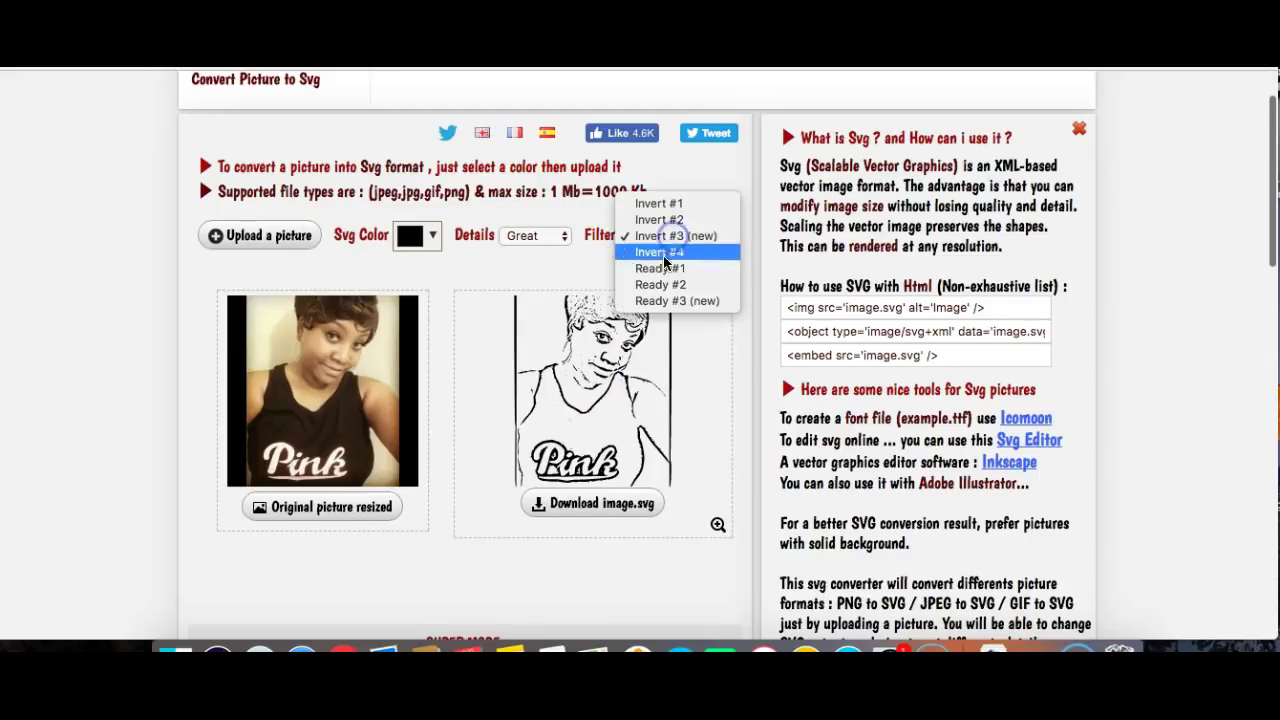
pyautogui.click(662, 251)
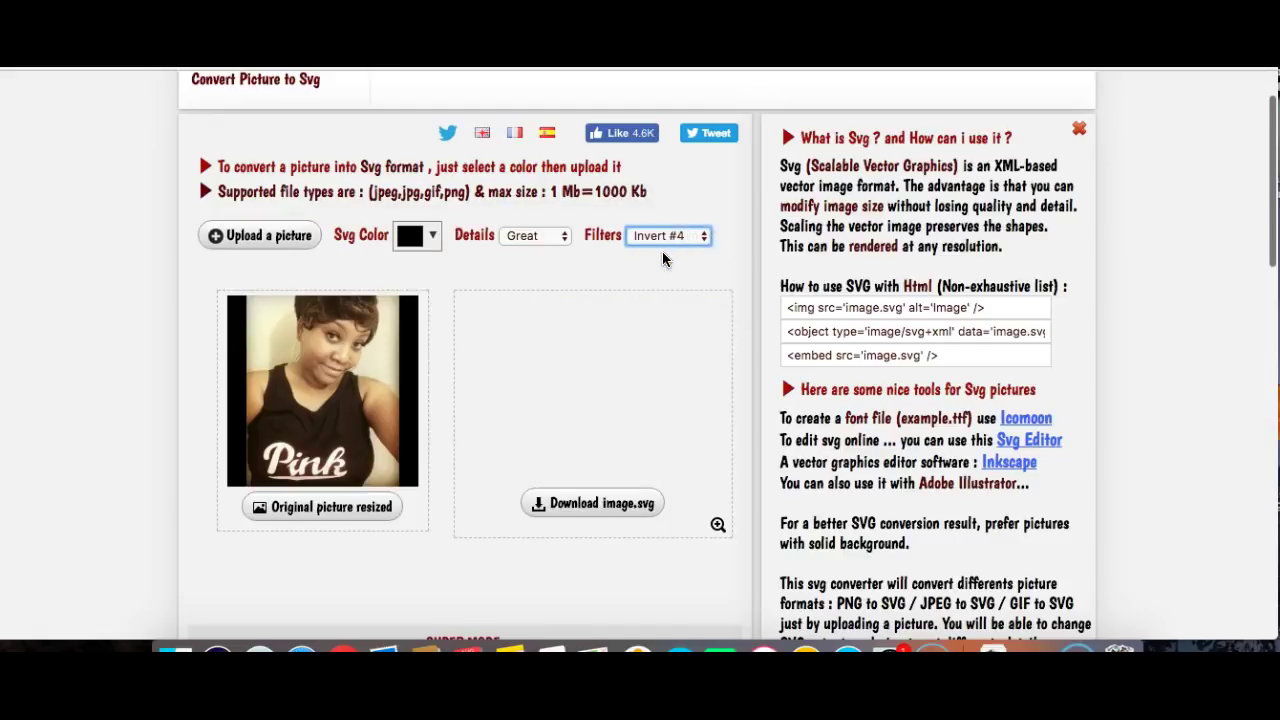
pyautogui.moveTo(531, 366); pyautogui.dragTo(598, 385)
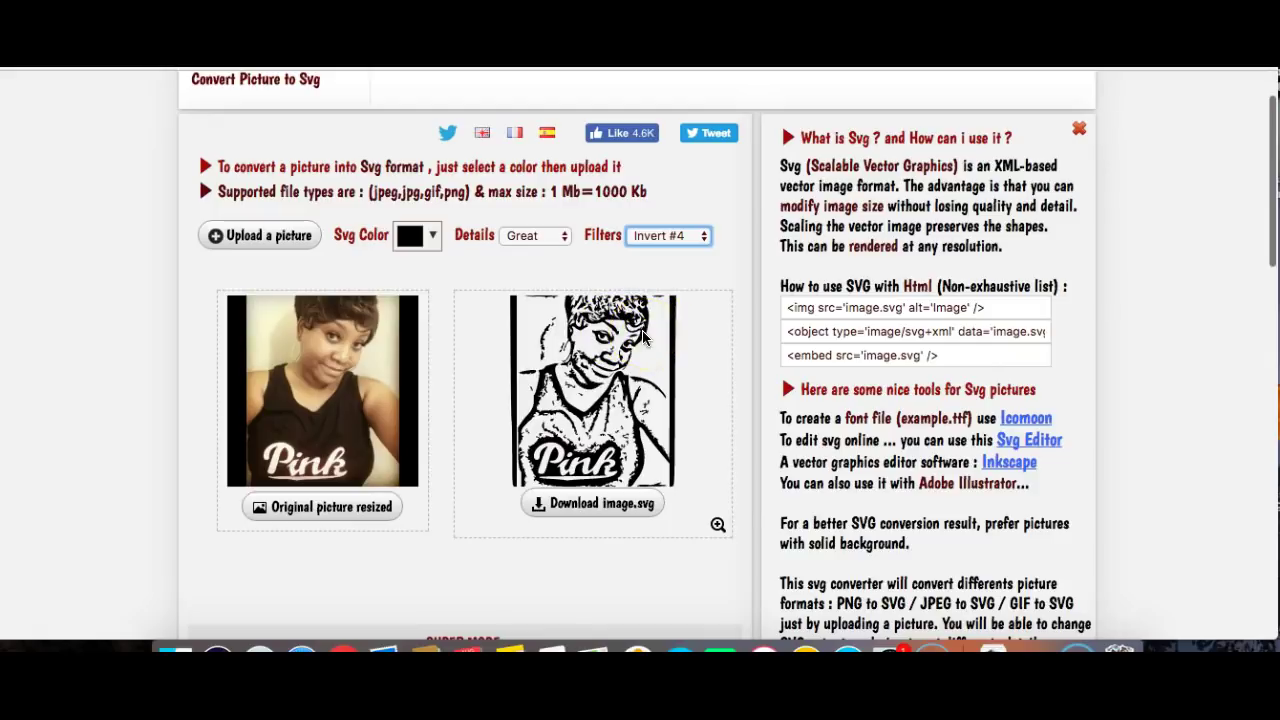
# Examine the Invert #4 result in the full-page preview at several sizes, finishing at 390 px, and return to the converter.
pyautogui.click(717, 526)
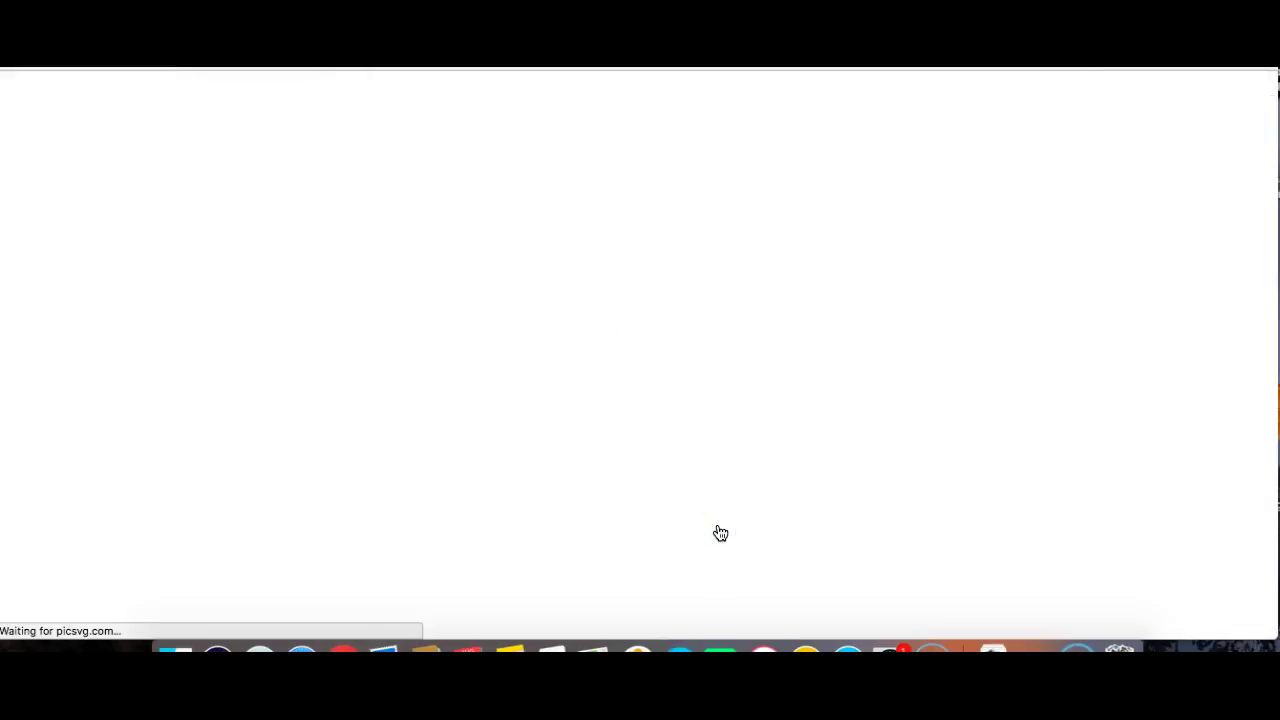
pyautogui.moveTo(552, 510)
pyautogui.mouseDown()
pyautogui.moveTo(371, 523)
pyautogui.moveTo(336, 547)
pyautogui.mouseUp()
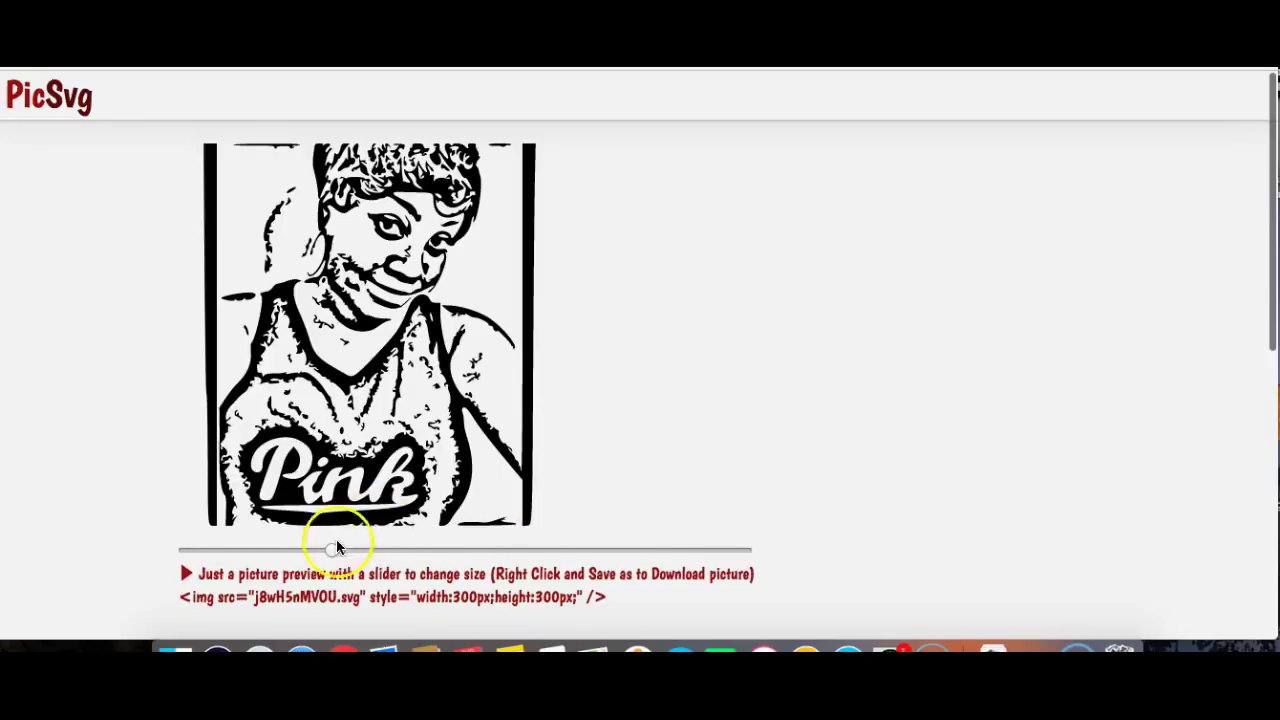
pyautogui.moveTo(437, 552); pyautogui.dragTo(595, 565)
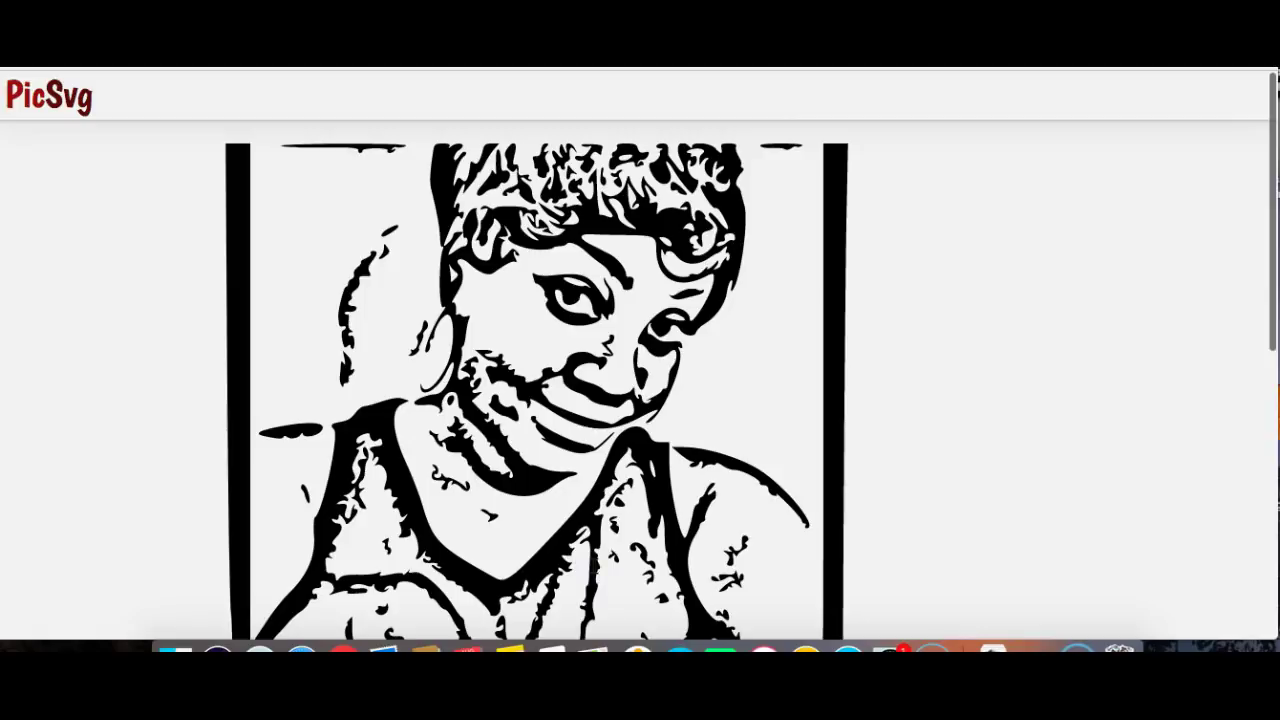
pyautogui.scroll(-4, 960, 506)
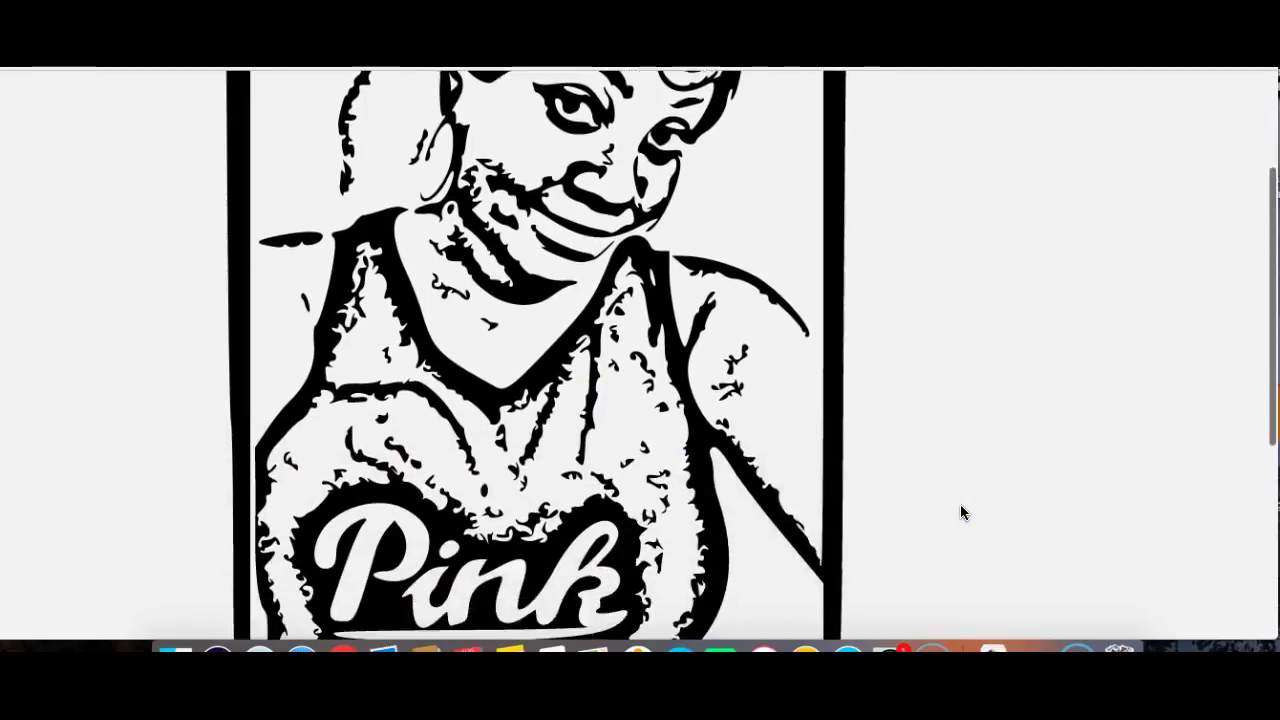
pyautogui.scroll(-4, 960, 512)
pyautogui.moveTo(598, 505); pyautogui.dragTo(383, 490)
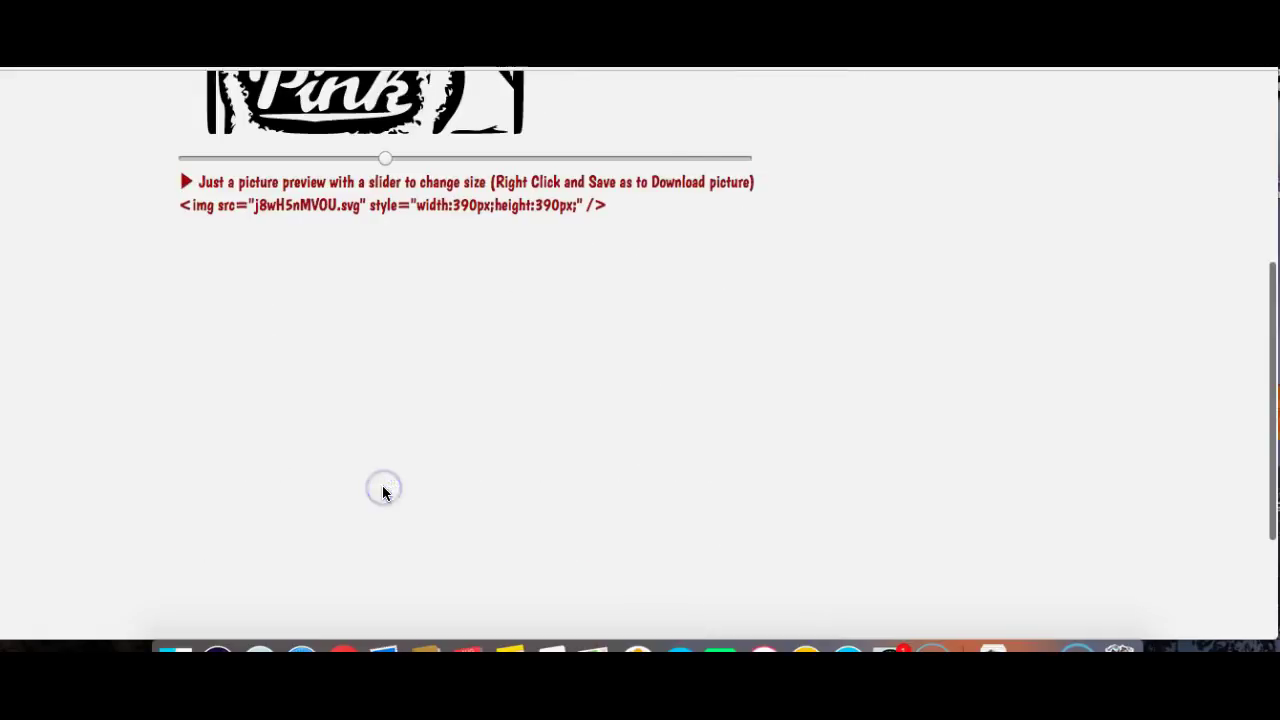
pyautogui.scroll(2, 281, 322)
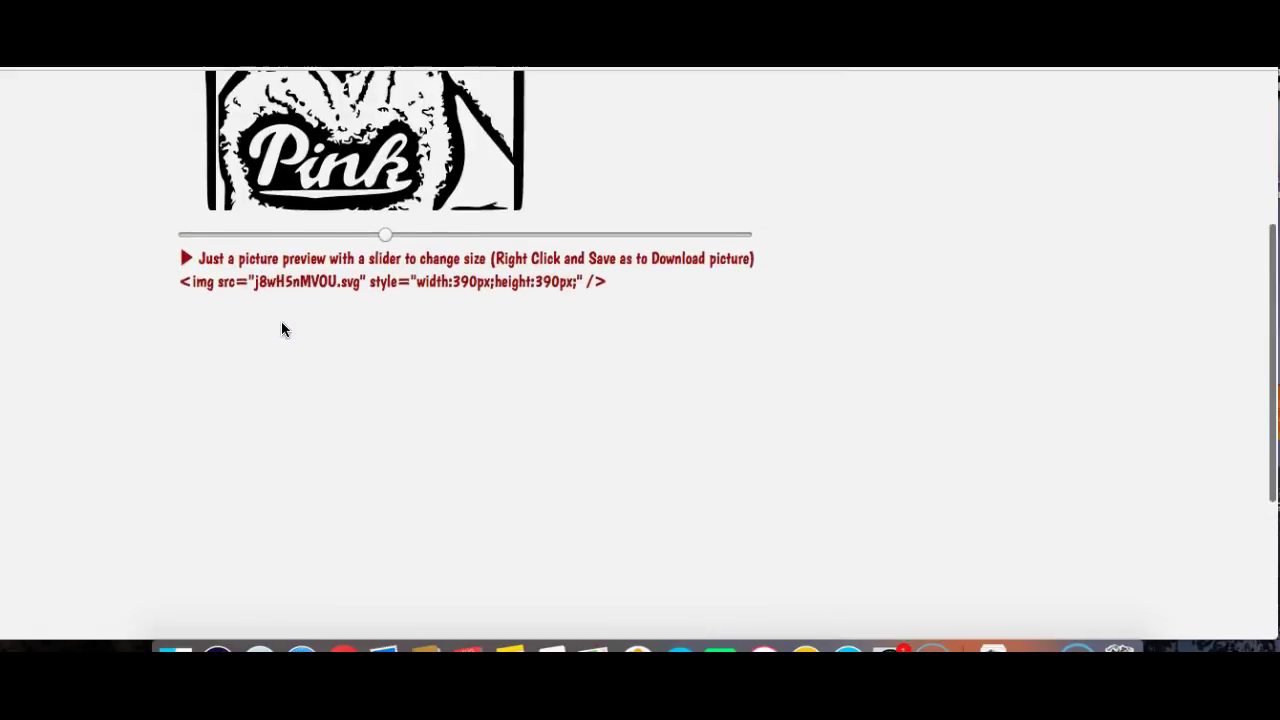
pyautogui.scroll(5, 282, 326)
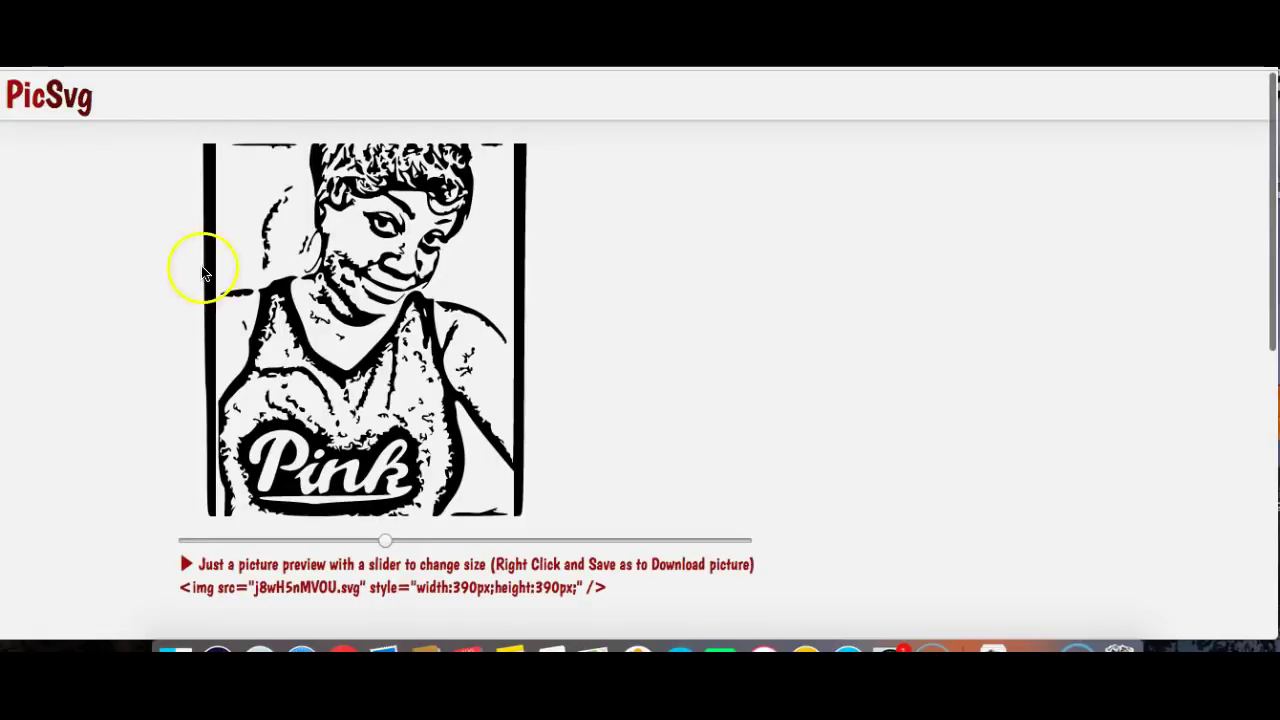
pyautogui.click(103, 171)
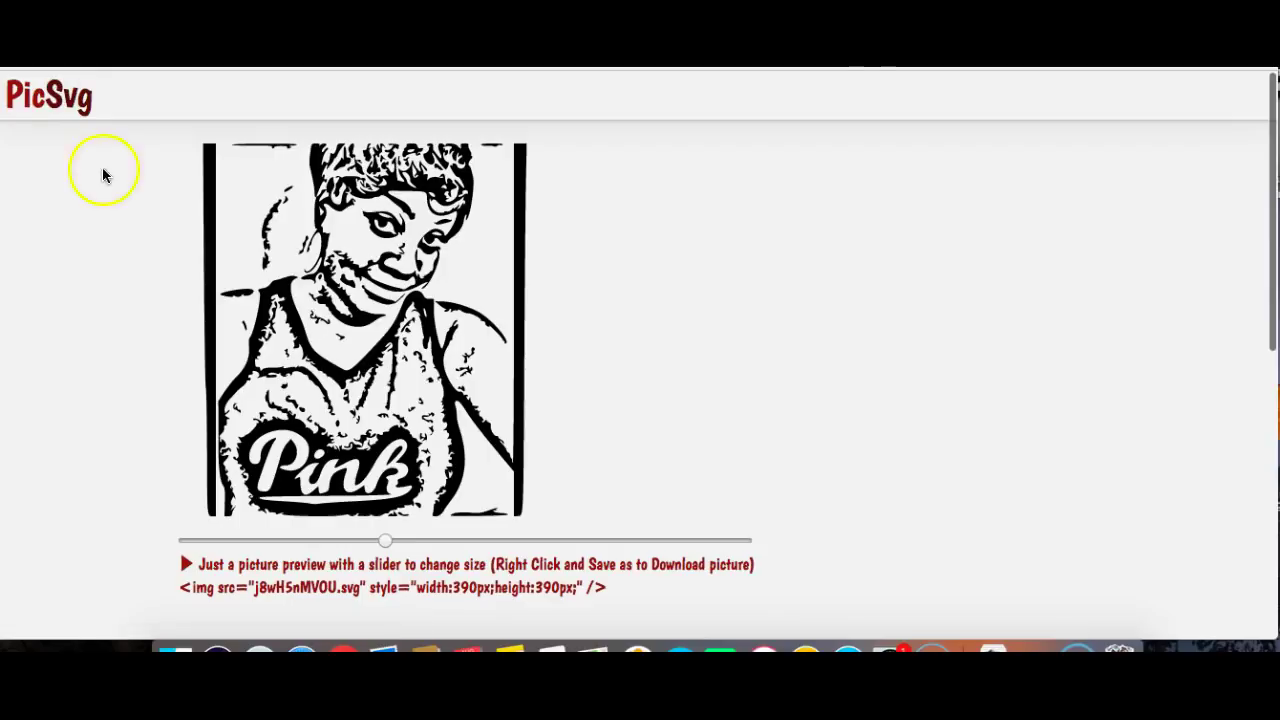
# Try the Ready #1, Ready #2 and Ready #3 (new) filters in turn on the converted portrait.
pyautogui.click(664, 243)
pyautogui.click(663, 253)
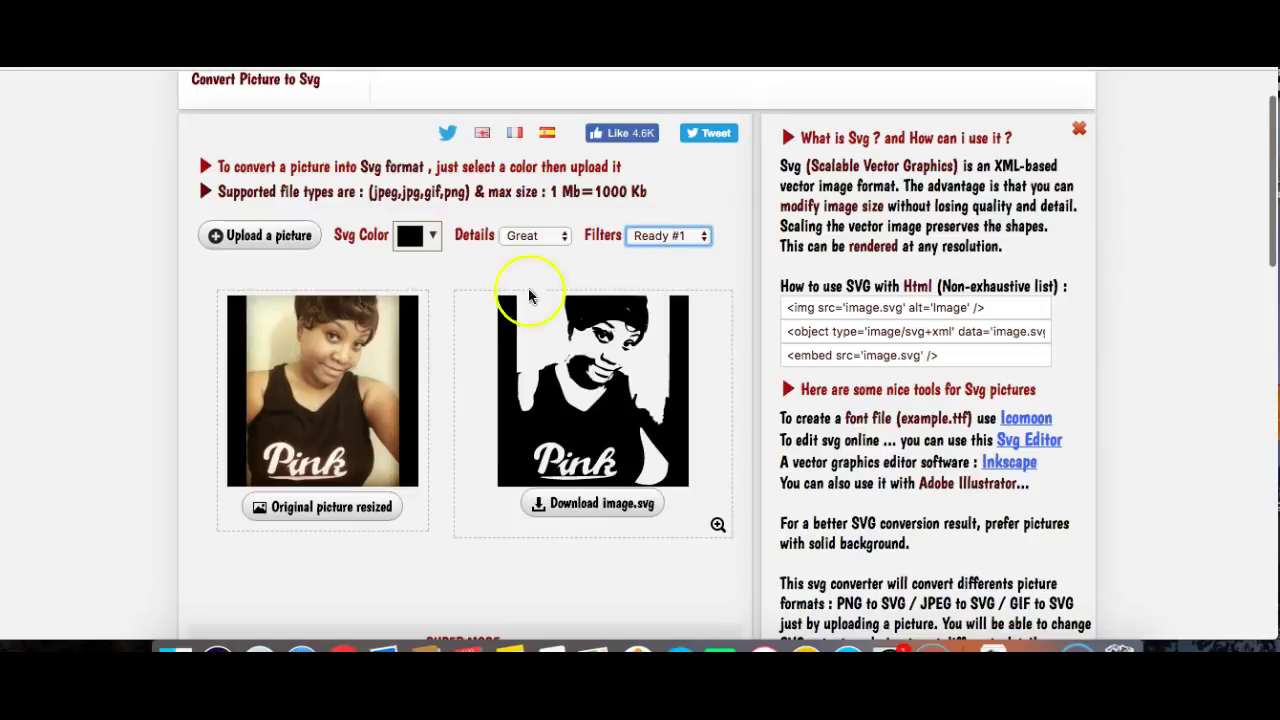
pyautogui.click(673, 238)
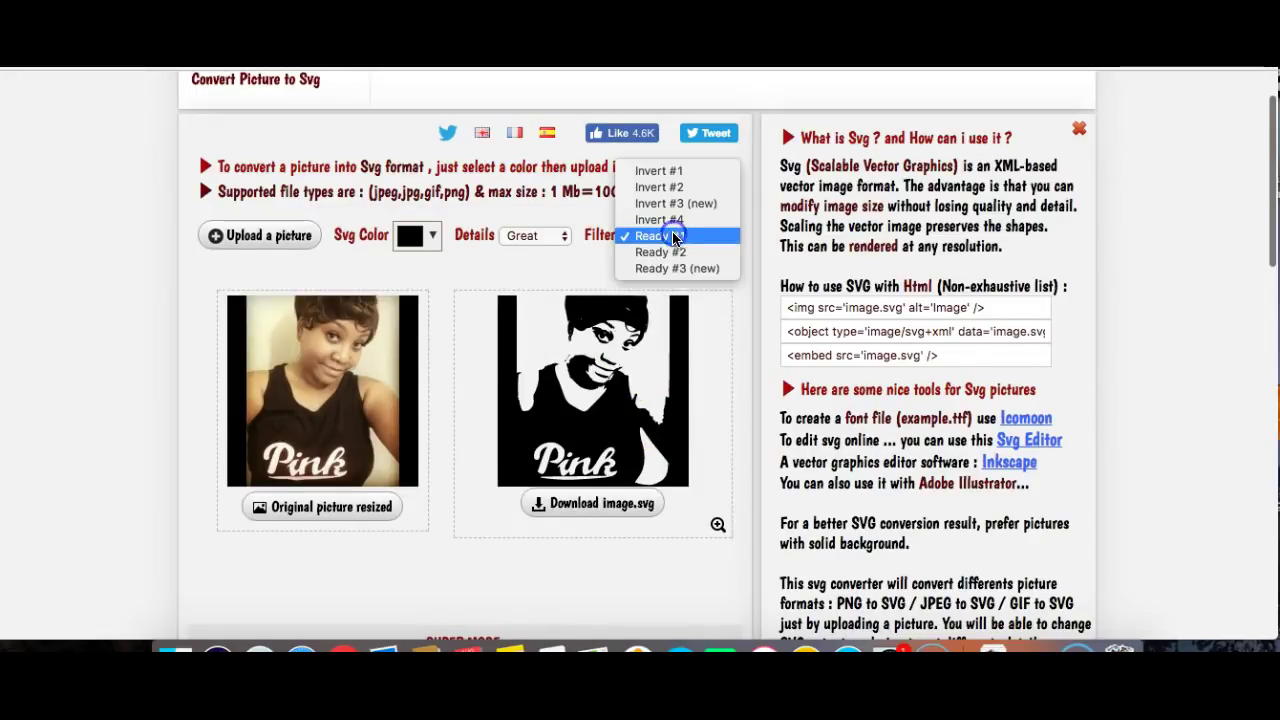
pyautogui.click(671, 248)
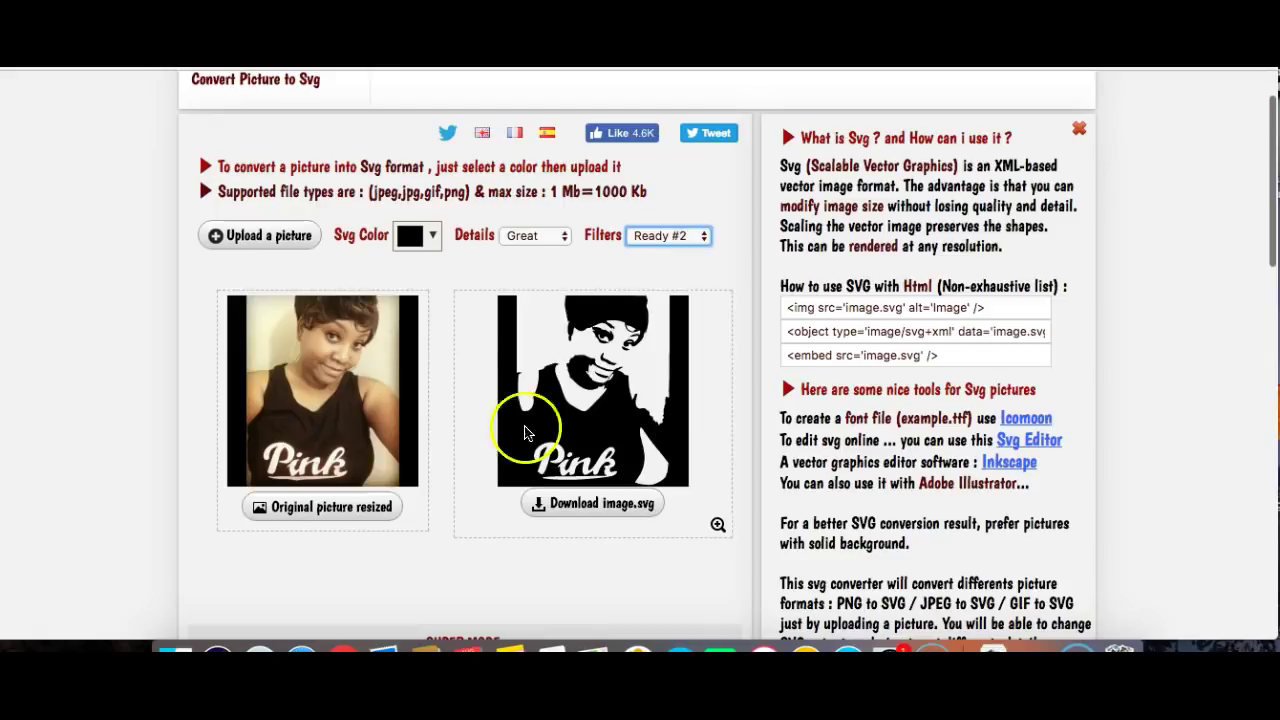
pyautogui.click(672, 242)
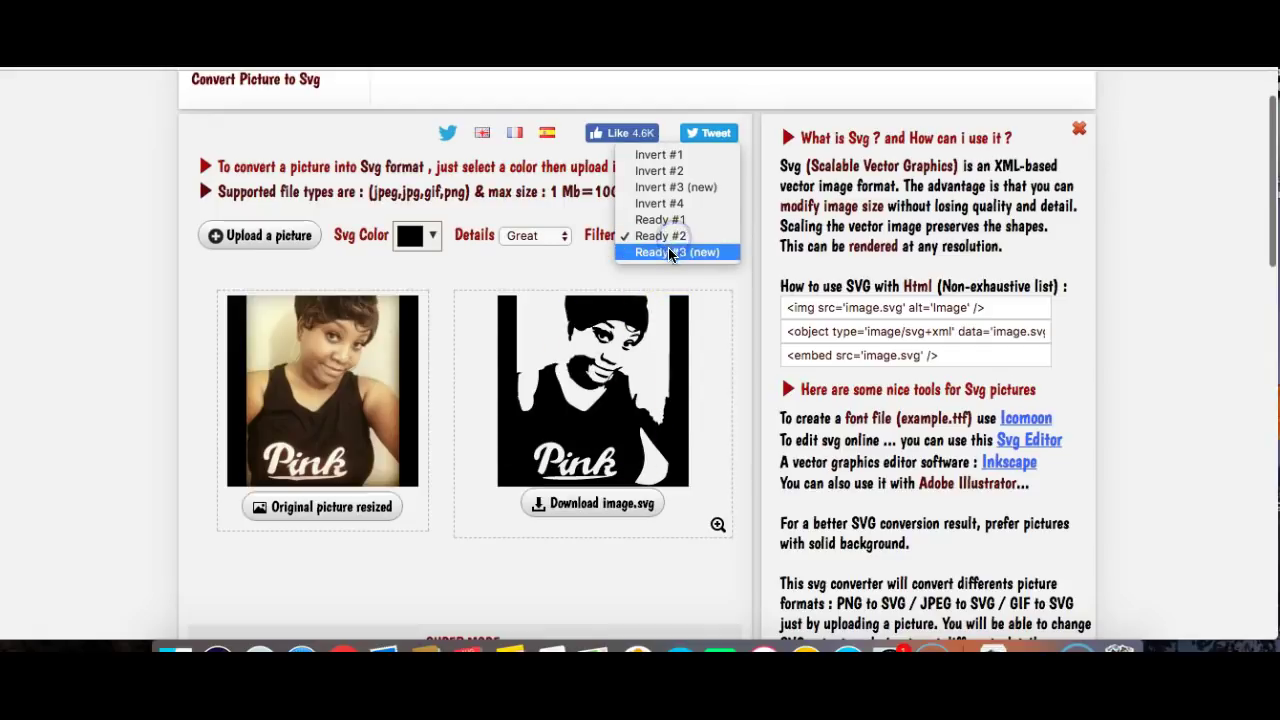
pyautogui.click(668, 248)
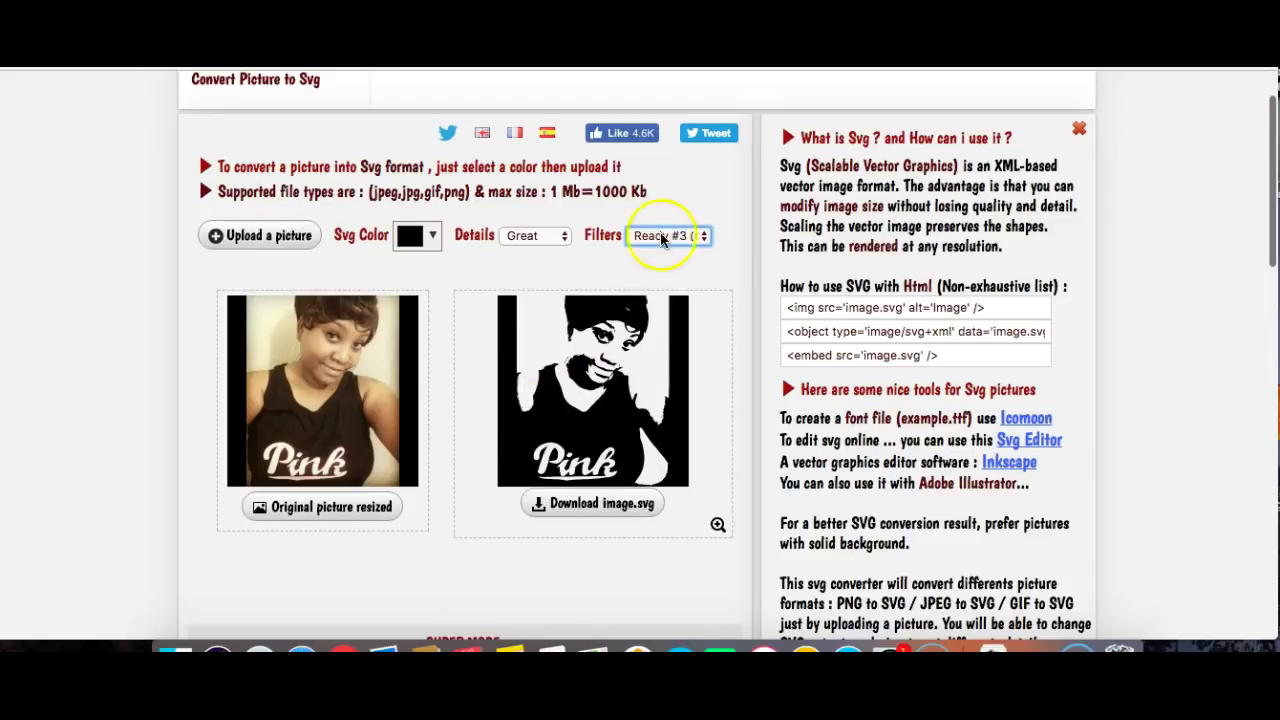
# Go back to the Invert filters and settle on Invert #1 for the converted portrait.
pyautogui.click(660, 237)
pyautogui.click(681, 158)
pyautogui.click(657, 236)
pyautogui.click(660, 220)
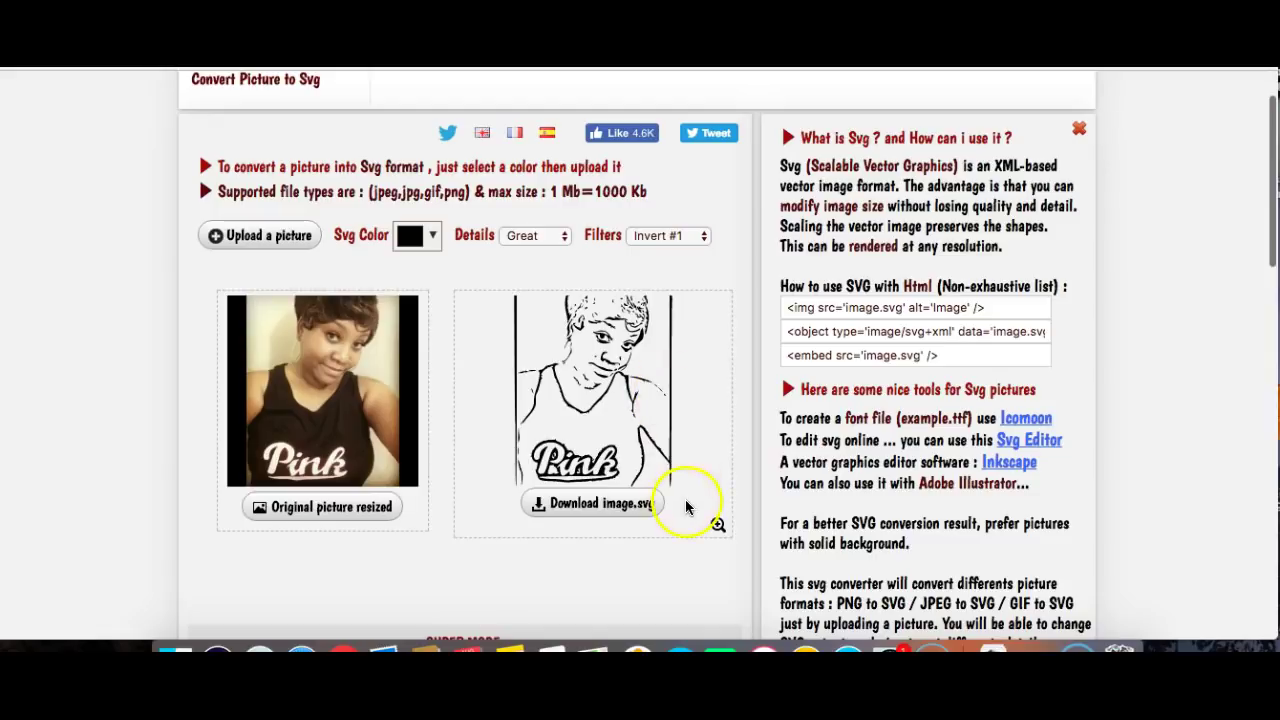
# Enlarge the converted portrait in the full-page preview and select the area inside its black side bars for a screen capture.
pyautogui.click(718, 526)
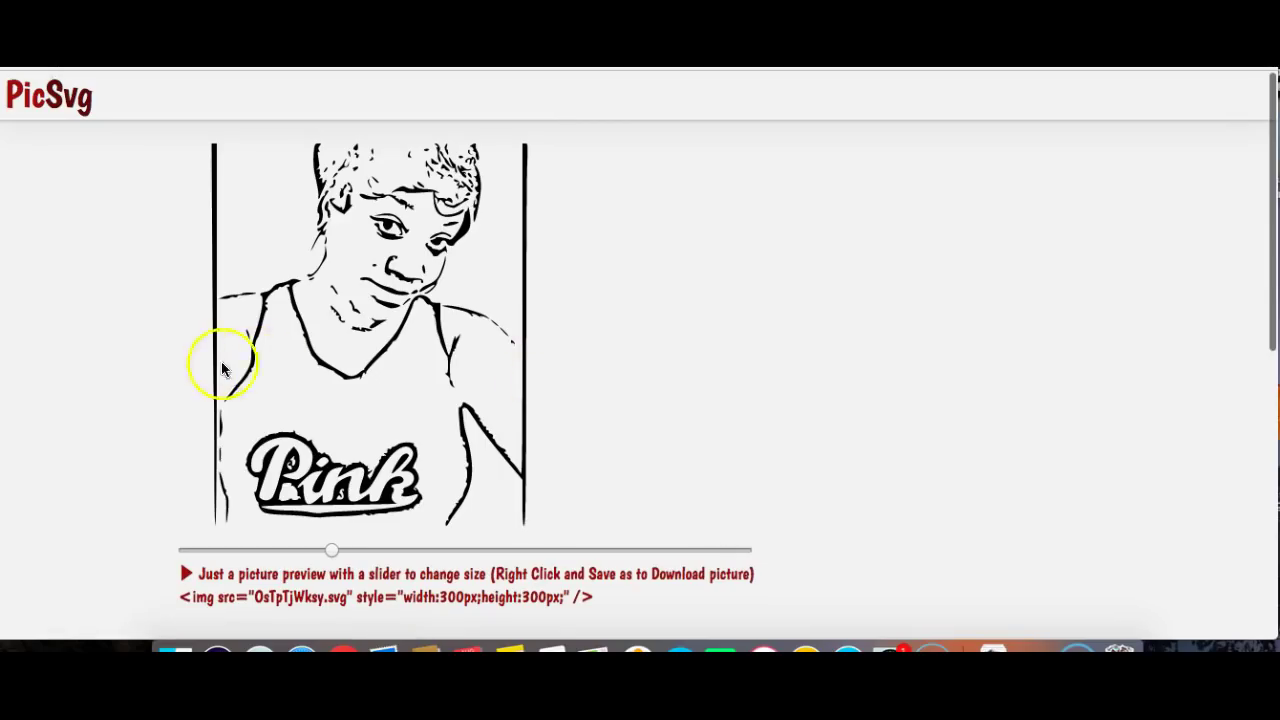
pyautogui.moveTo(330, 550); pyautogui.dragTo(437, 520)
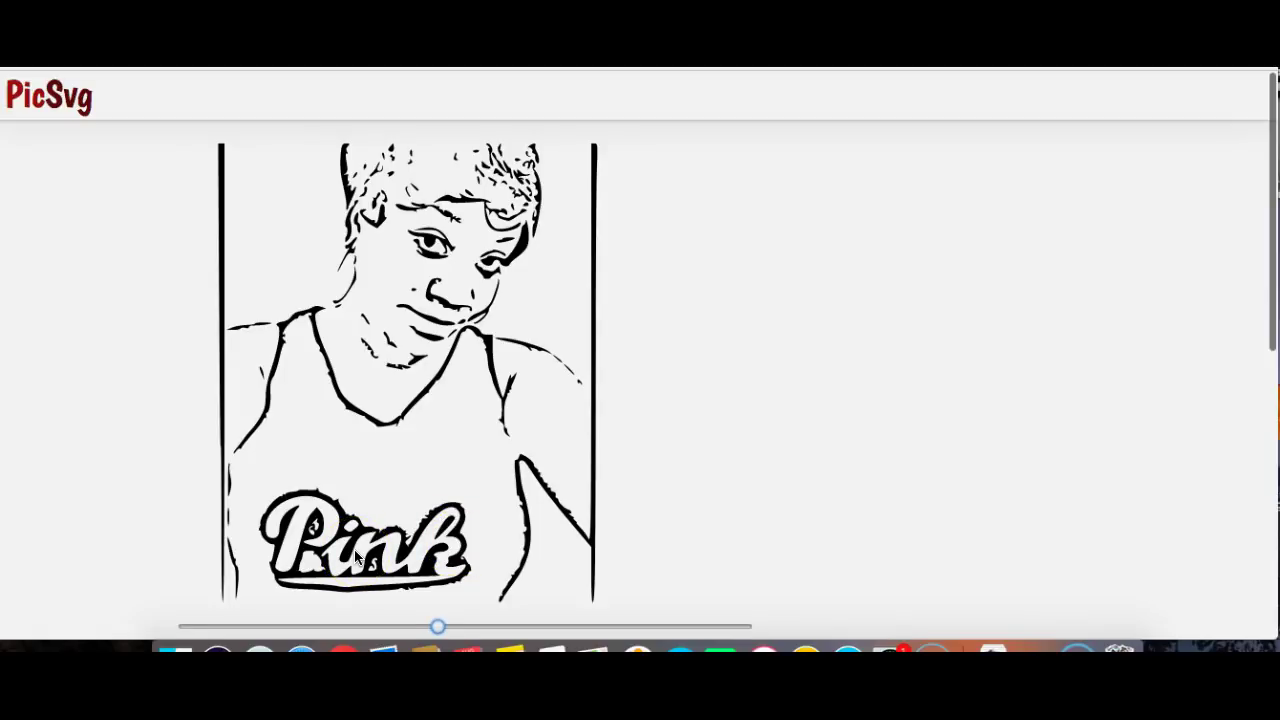
pyautogui.moveTo(250, 290); pyautogui.dragTo(586, 607)
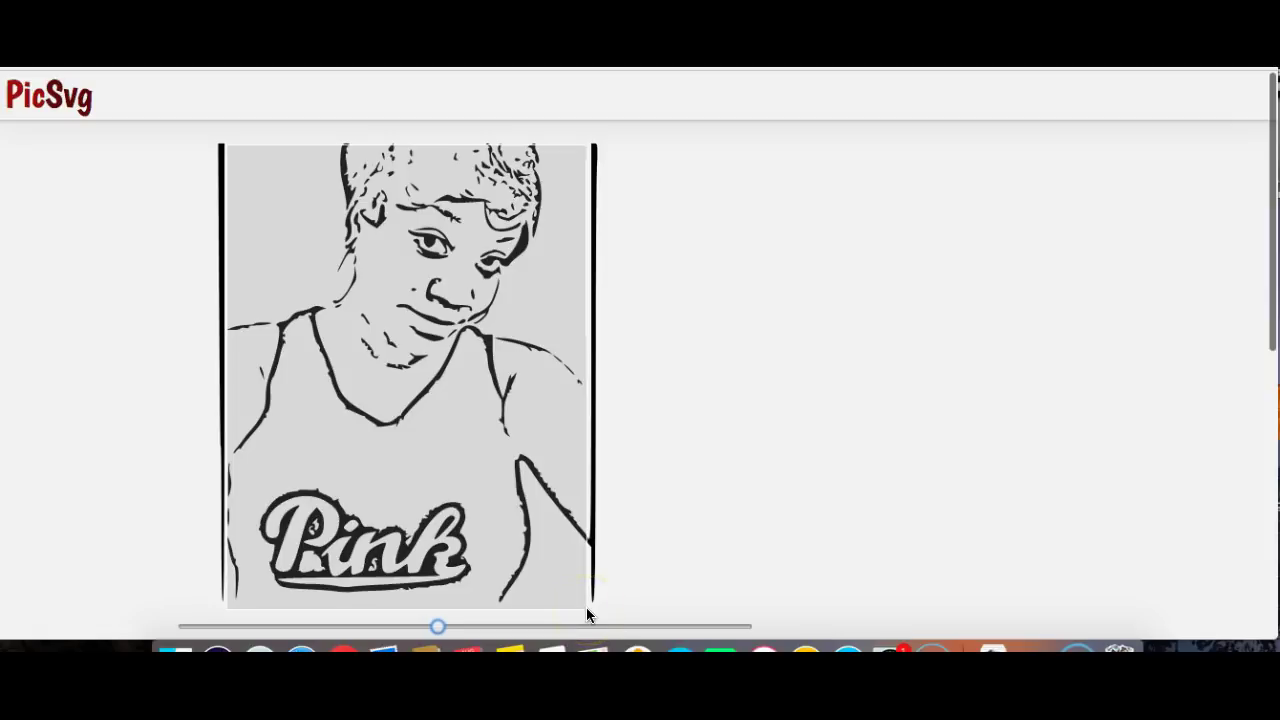
# Finish the screen capture of the Invert #1 portrait and close the full-page preview.
pyautogui.click(586, 607)
pyautogui.click(336, 320)
pyautogui.click(123, 216)
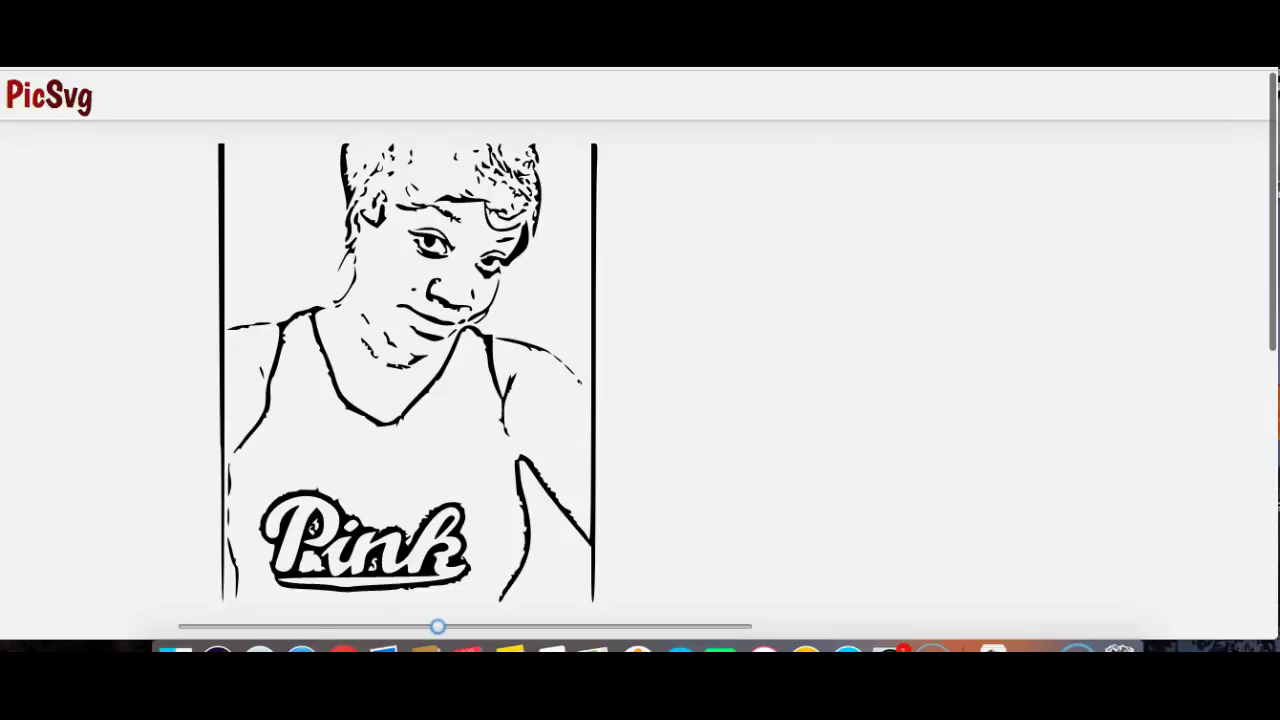
pyautogui.press('Escape')
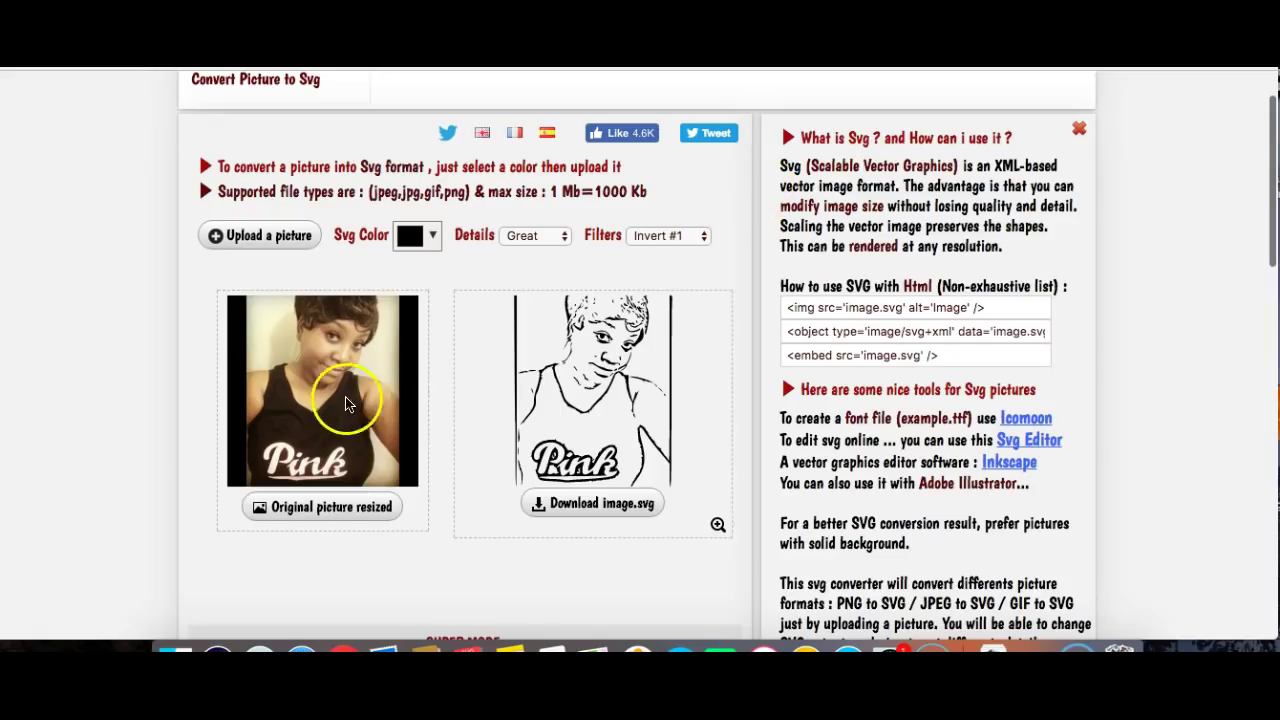
# Apply the Invert #2 filter to the converted portrait and open the result in the full-page preview.
pyautogui.click(672, 236)
pyautogui.click(673, 253)
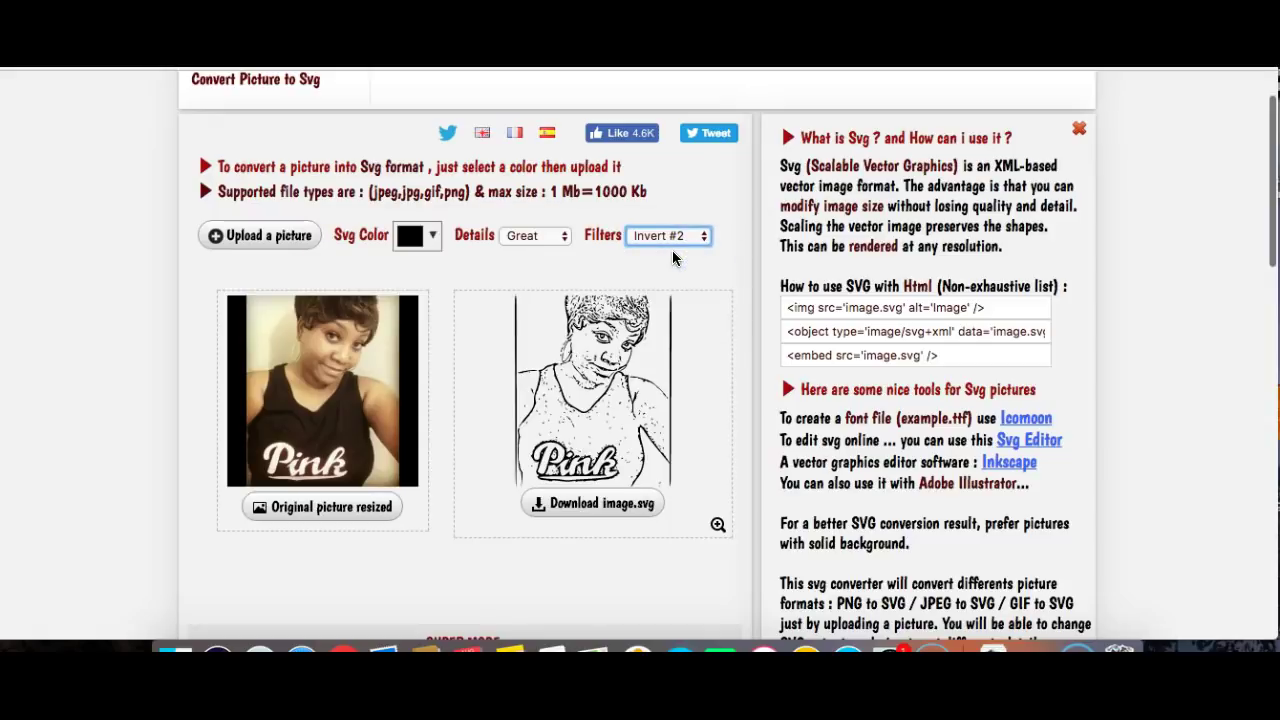
pyautogui.click(717, 526)
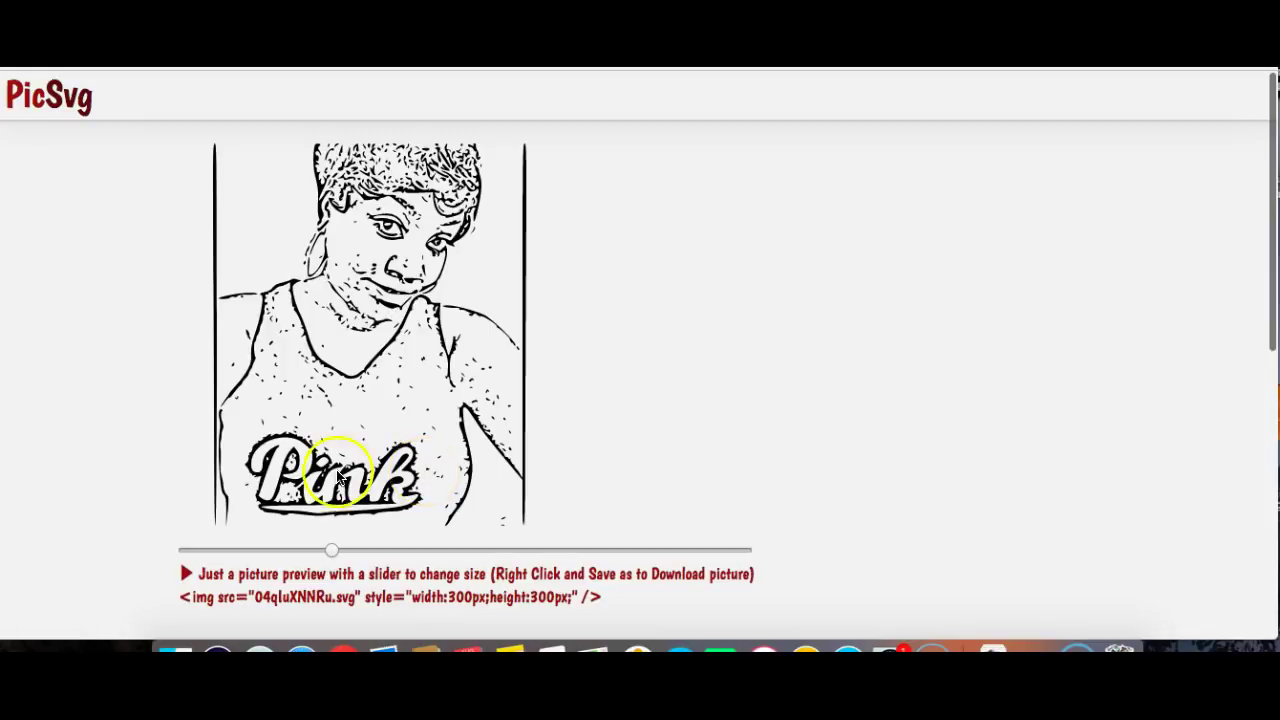
# Enlarge the previewed Invert #2 portrait and take a screen capture of the area inside its black side bars.
pyautogui.moveTo(330, 550); pyautogui.dragTo(363, 556)
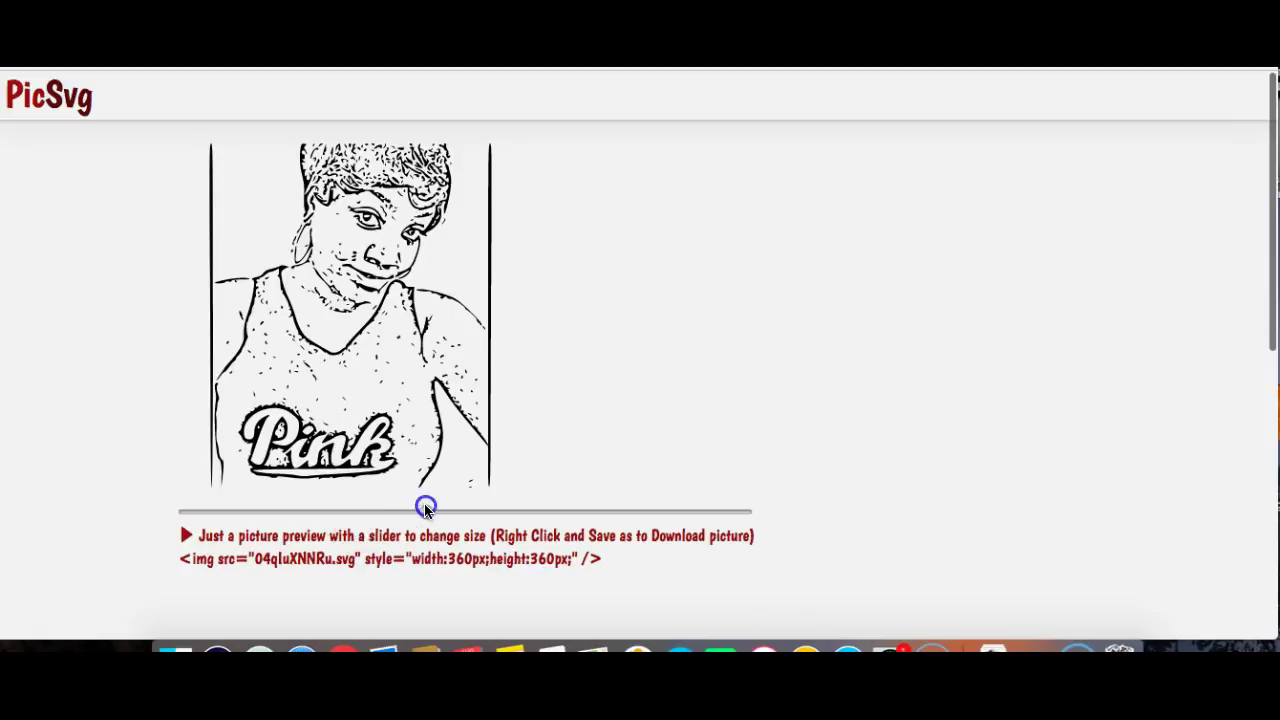
pyautogui.moveTo(425, 508); pyautogui.dragTo(426, 508)
pyautogui.moveTo(416, 608); pyautogui.dragTo(449, 608)
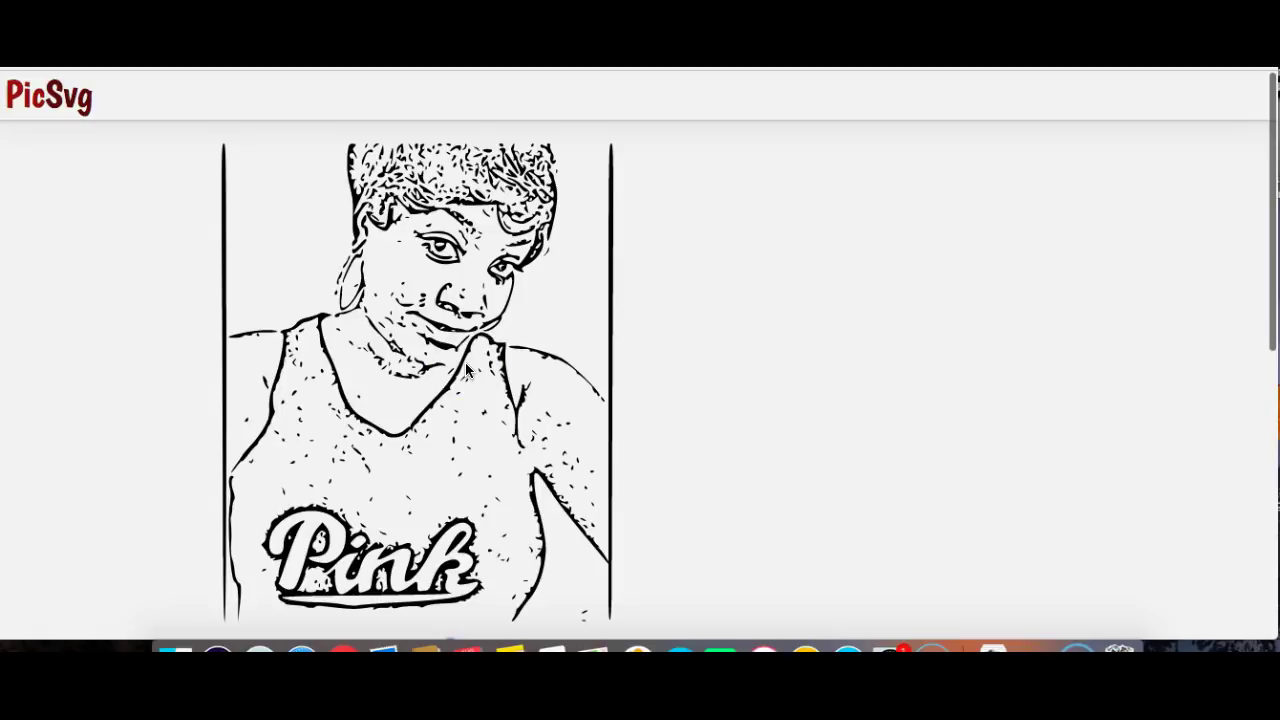
pyautogui.moveTo(246, 244)
pyautogui.mouseDown()
pyautogui.moveTo(266, 349)
pyautogui.moveTo(567, 607)
pyautogui.moveTo(603, 620)
pyautogui.mouseUp()
pyautogui.click(580, 206)
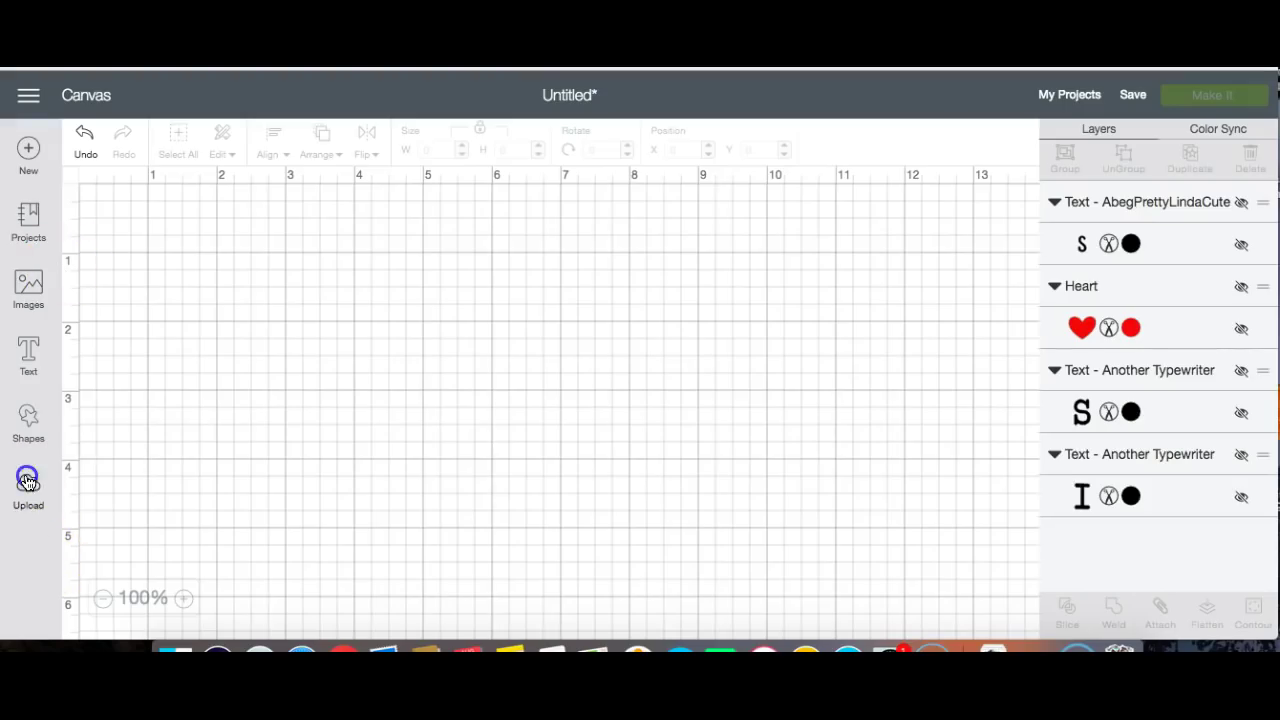
# In the Cricut Design Space canvas, start an image upload and browse the computer for the file.
pyautogui.click(28, 485)
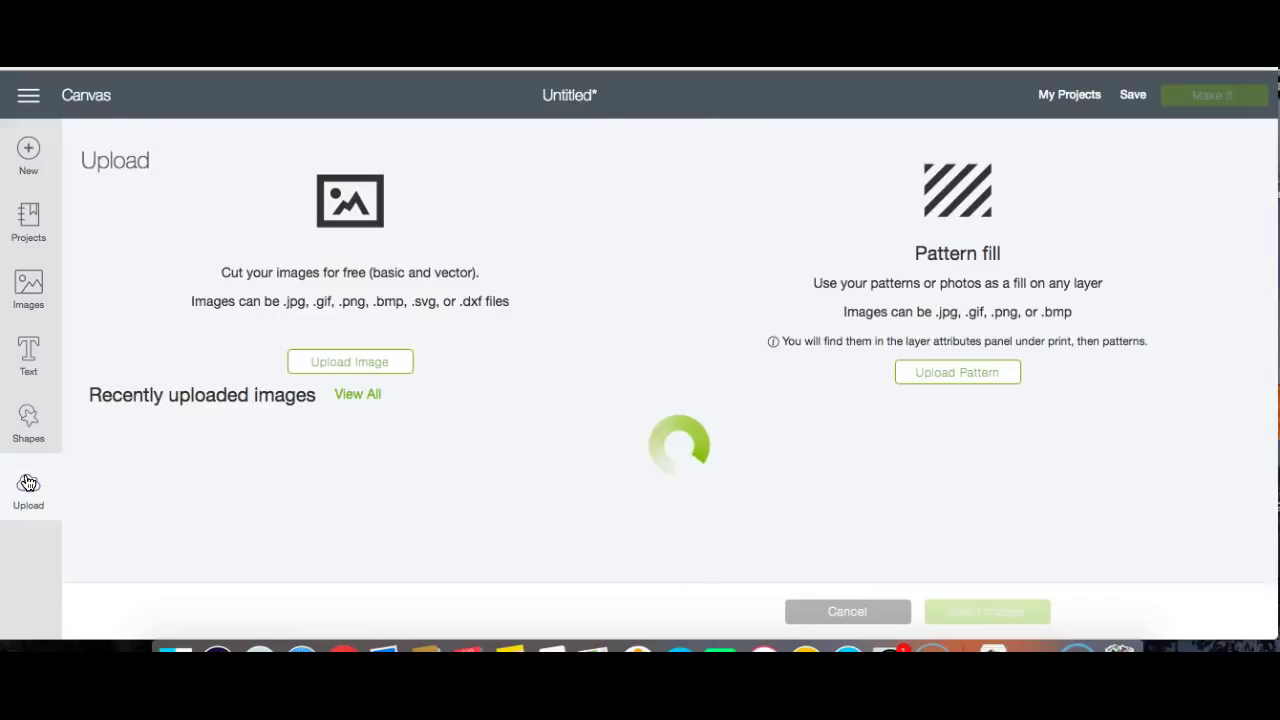
pyautogui.click(355, 360)
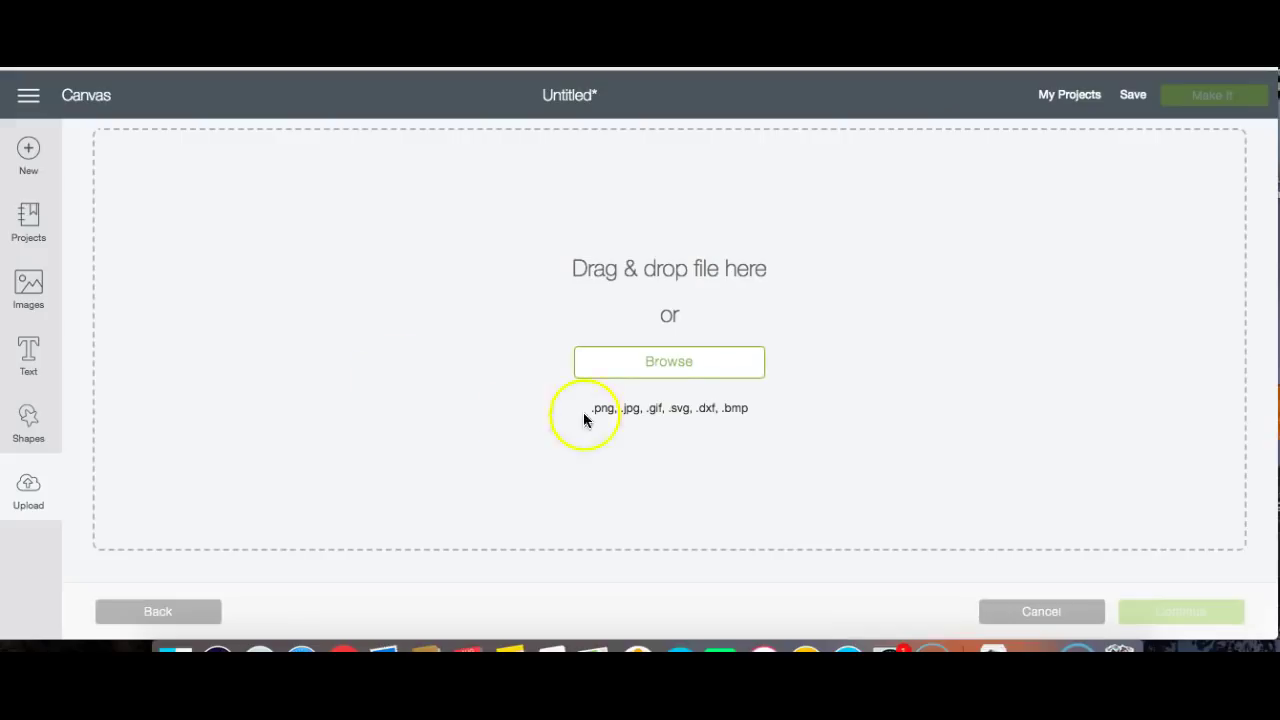
pyautogui.click(678, 367)
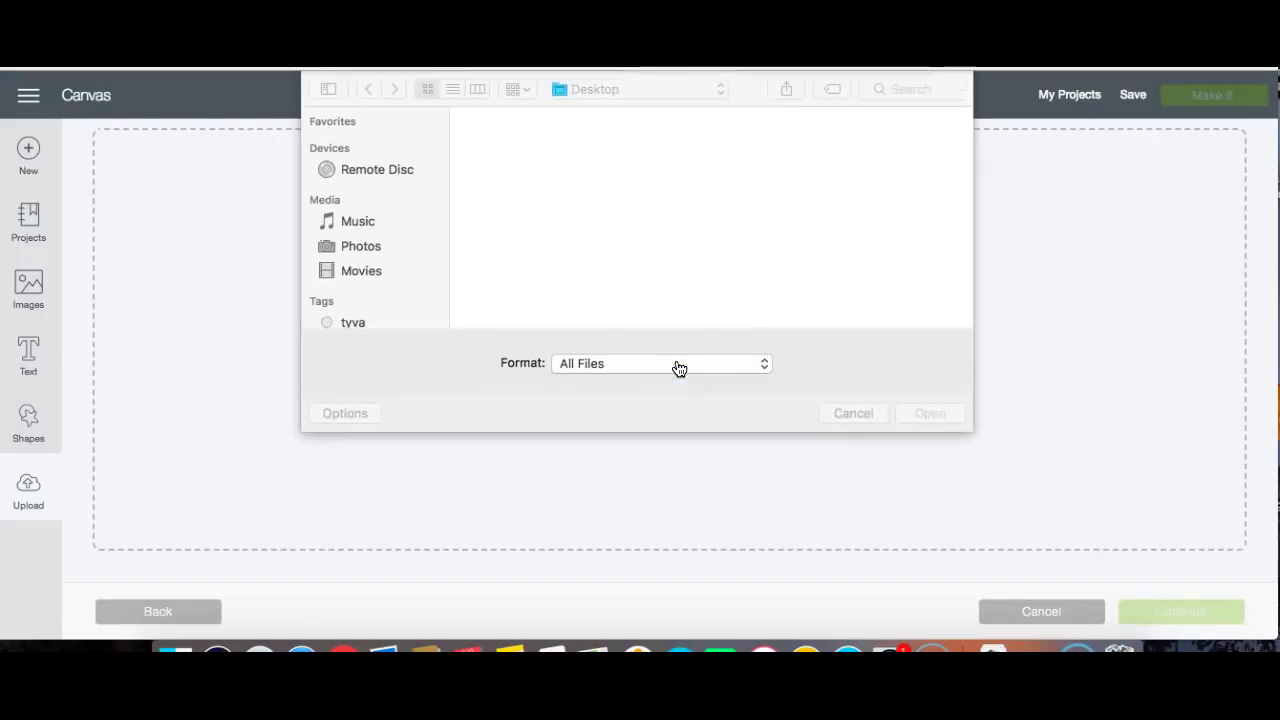
# Search This Mac for "scree" in the file dialog and look through the matching files.
pyautogui.click(919, 90)
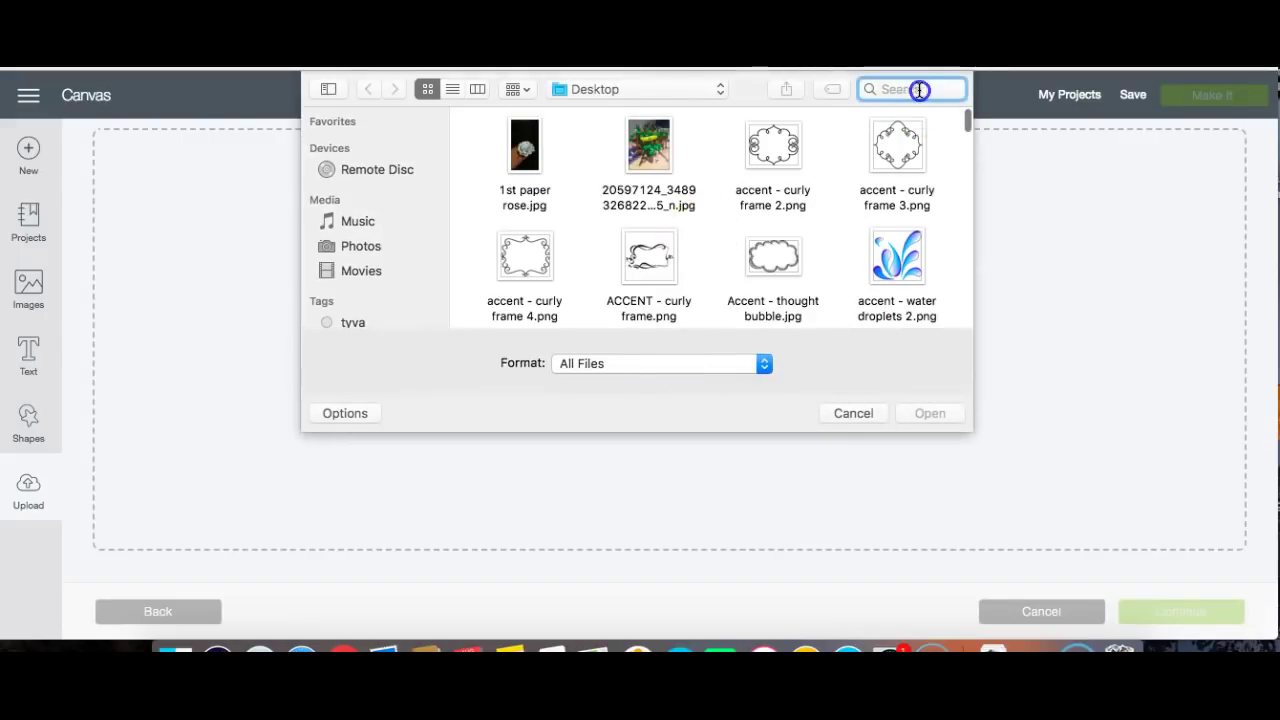
pyautogui.write('SCREE')
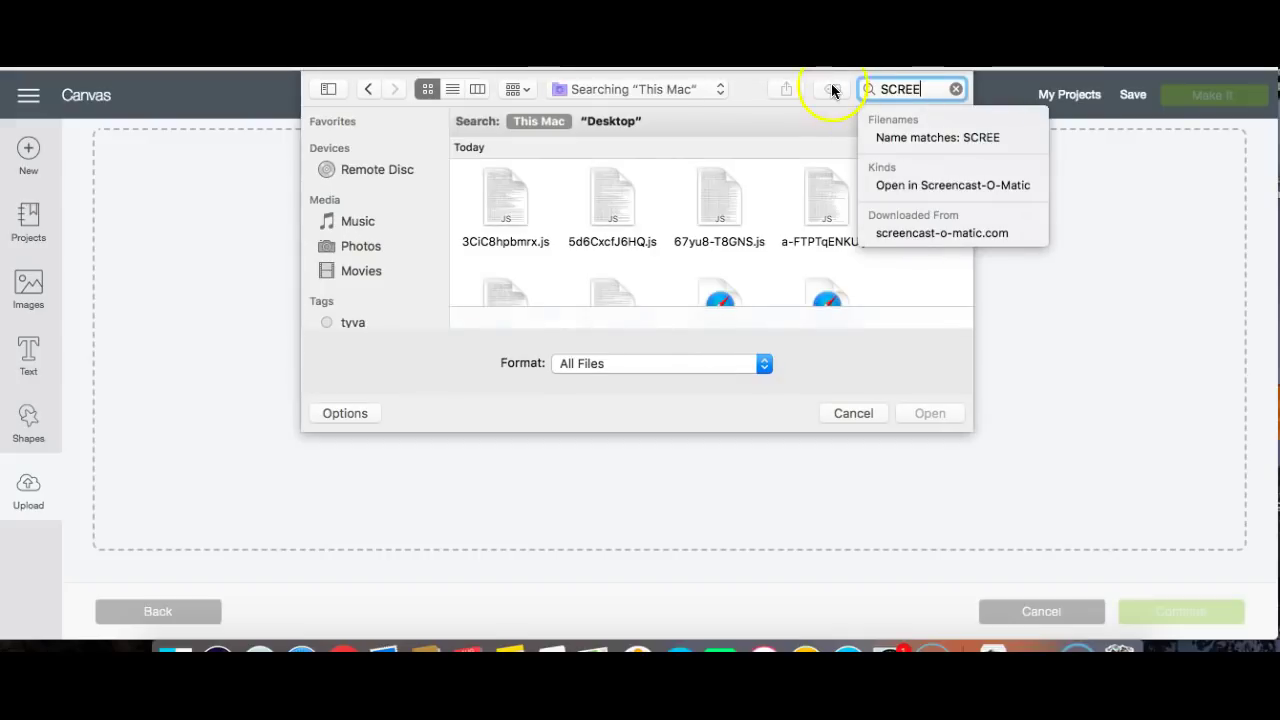
pyautogui.click(896, 90)
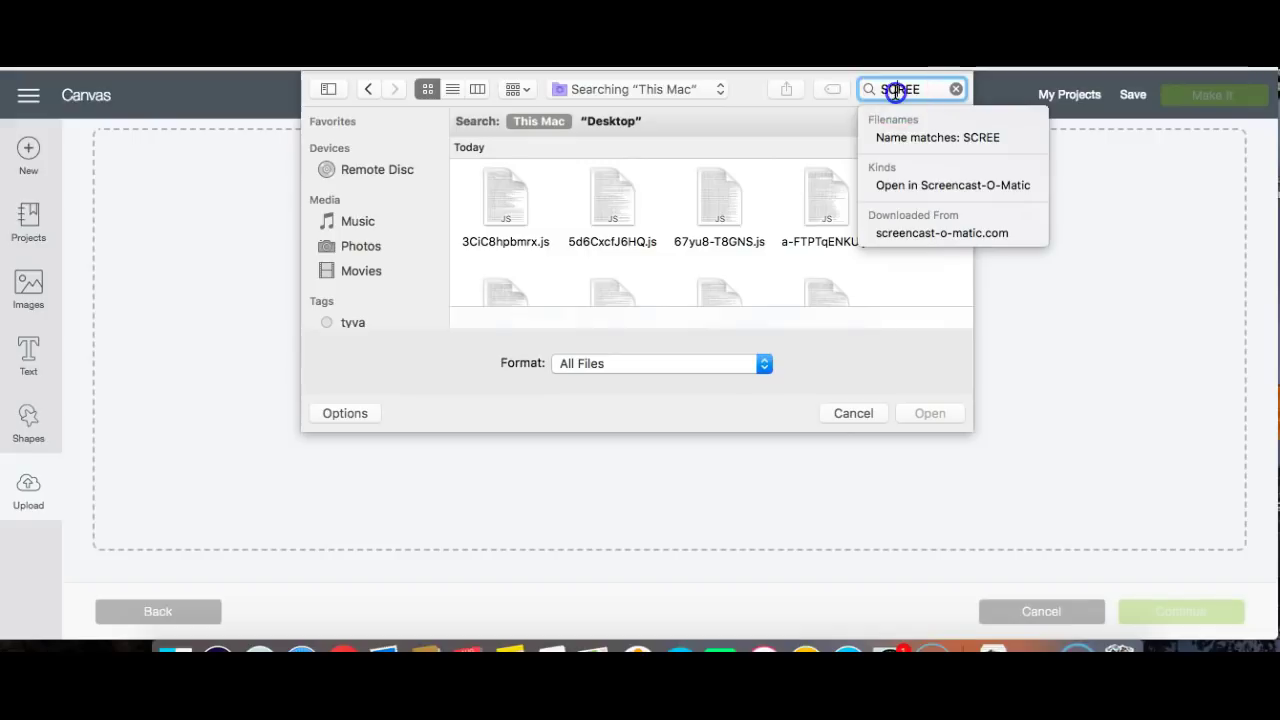
pyautogui.write('scree')
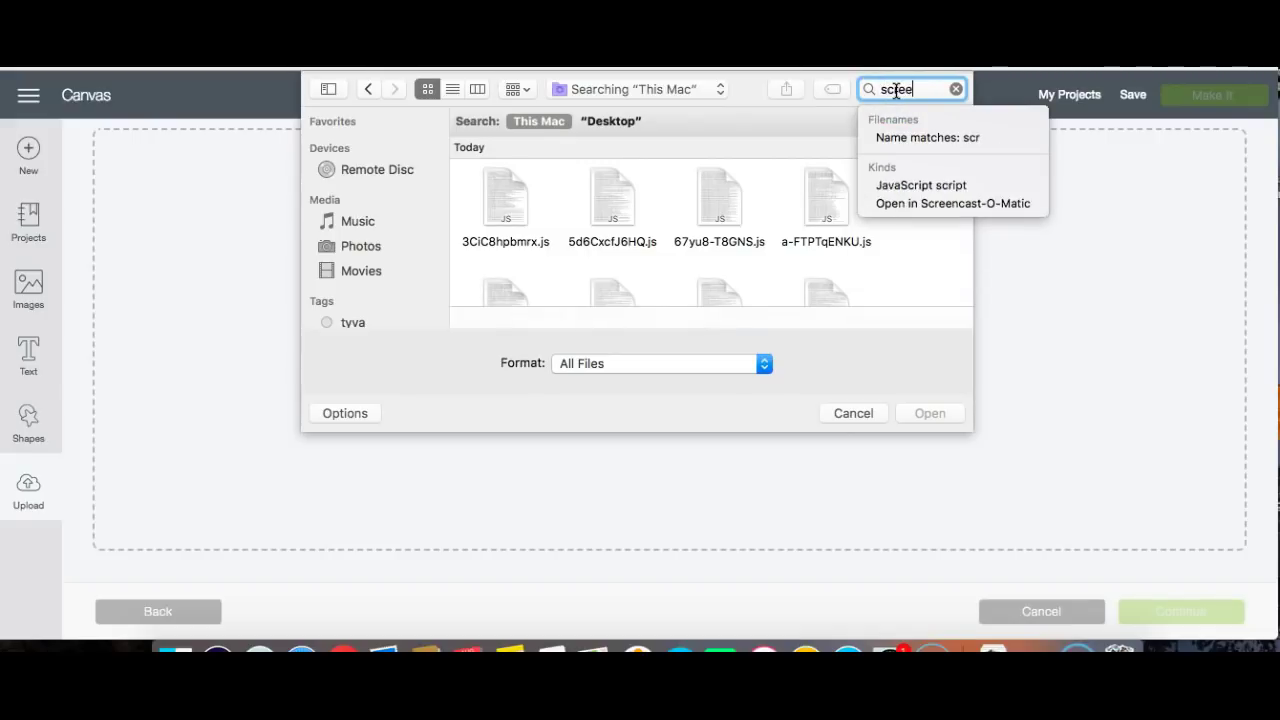
pyautogui.click(667, 187)
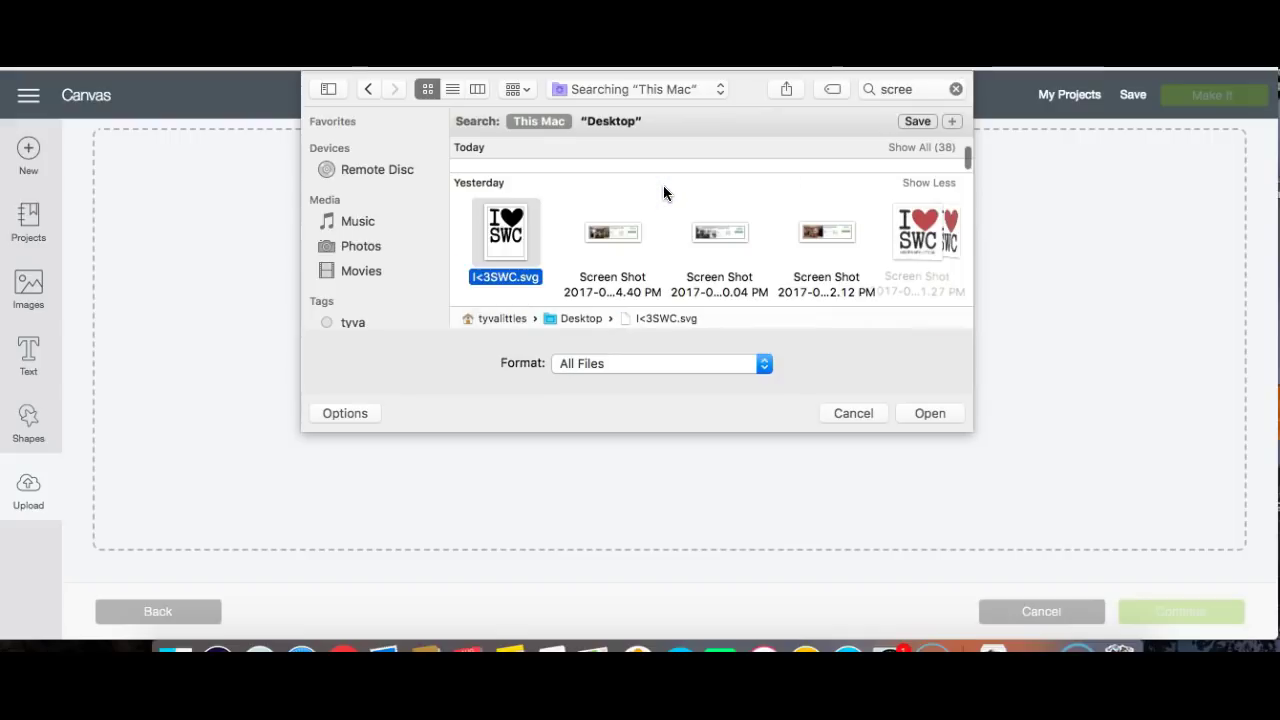
pyautogui.scroll(-2, 663, 190)
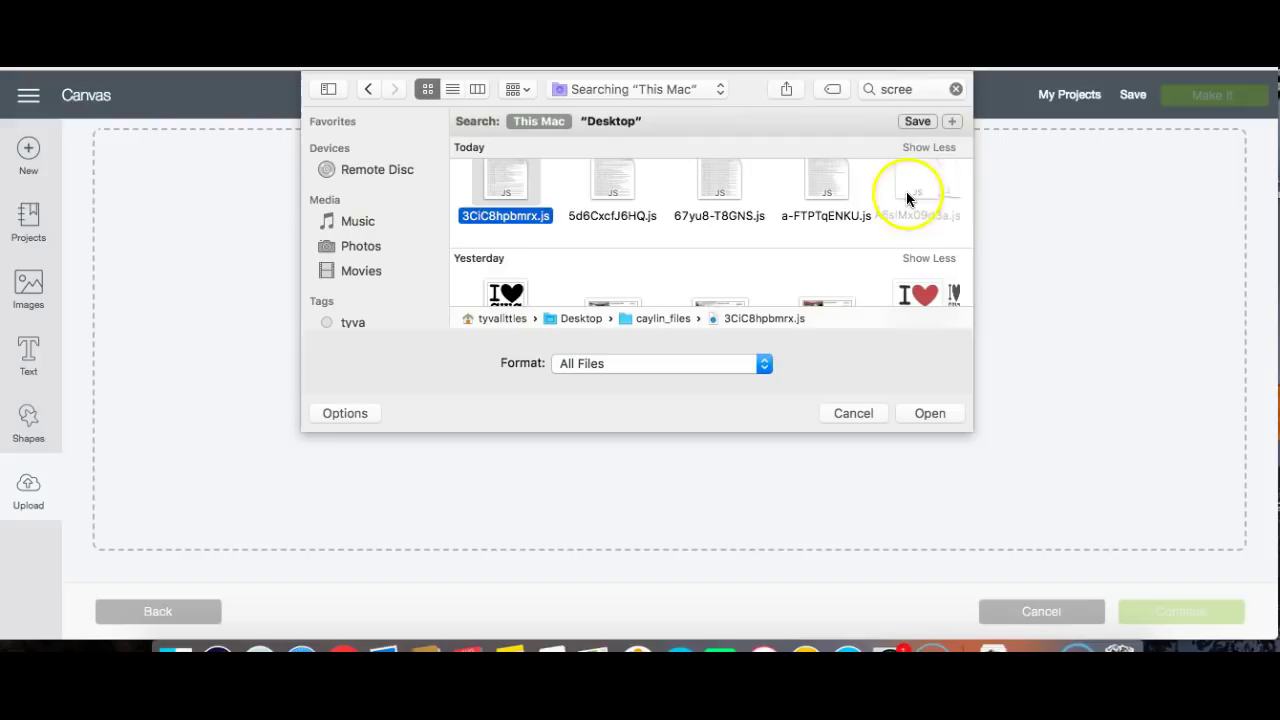
# Widen the file dialog, extend the search to "screen" and look through the results for the portrait captures.
pyautogui.moveTo(972, 206); pyautogui.dragTo(1194, 249)
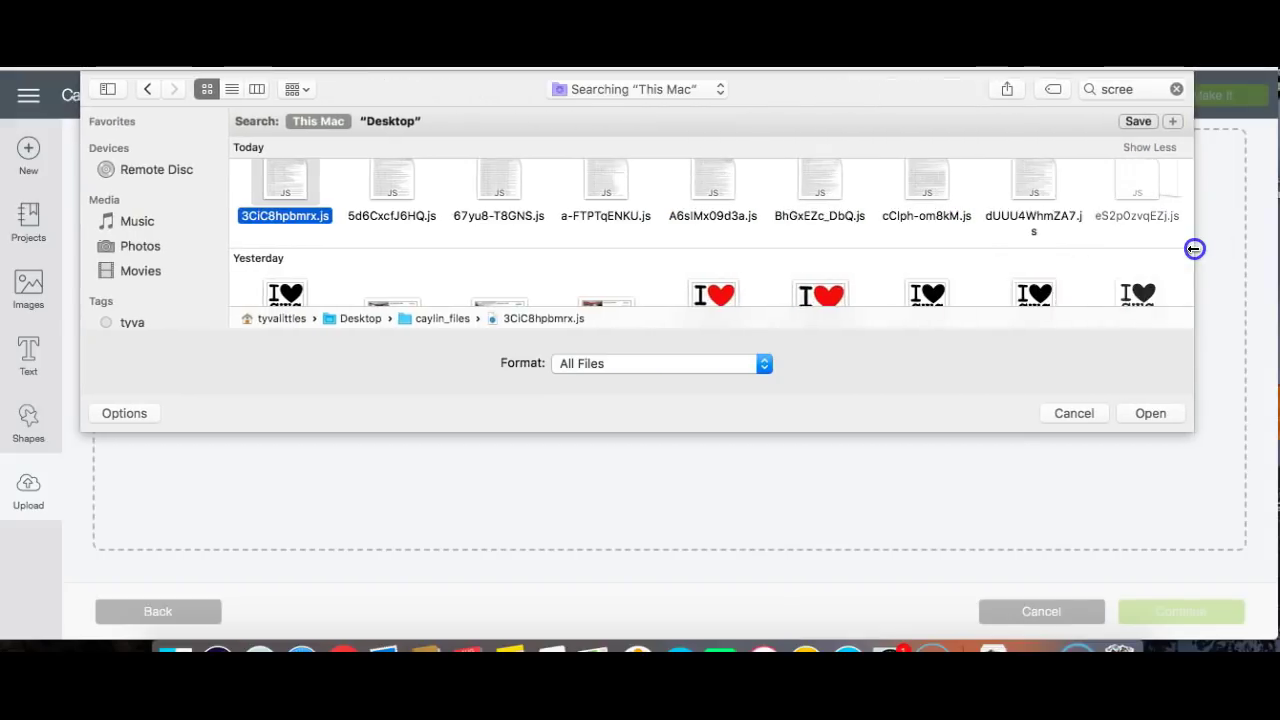
pyautogui.click(1152, 88)
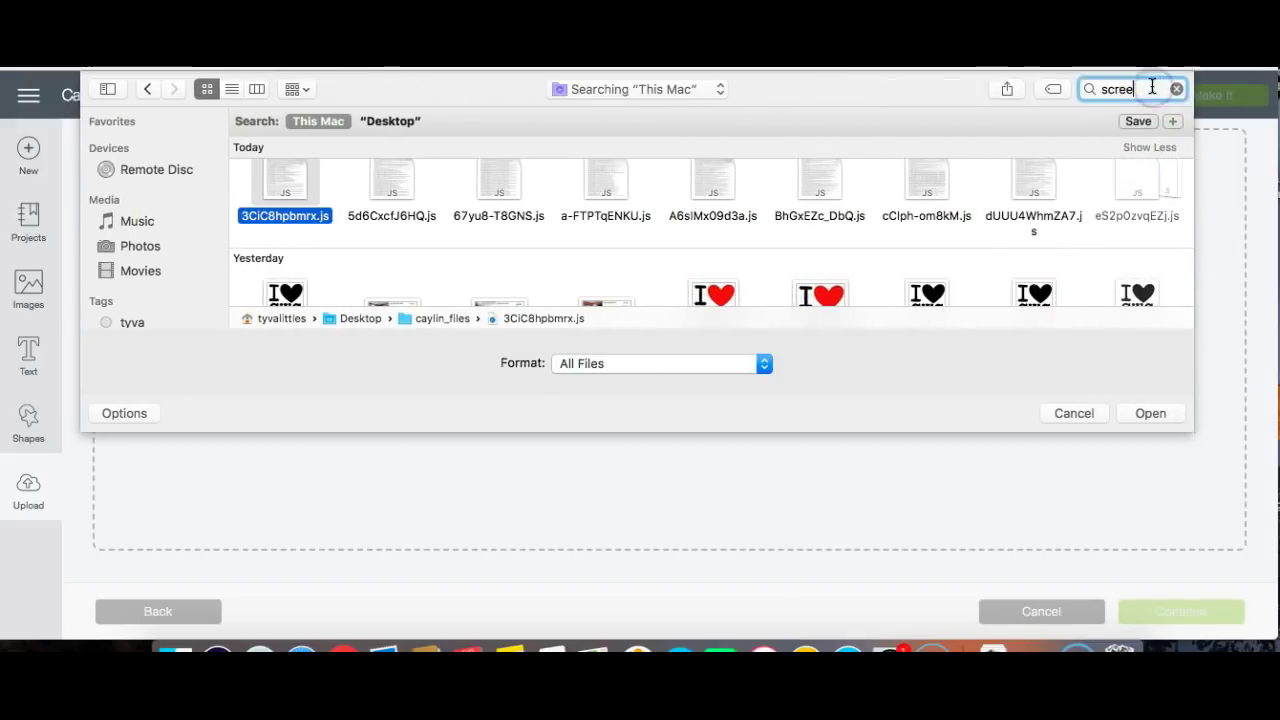
pyautogui.write('n')
pyautogui.press('Return')
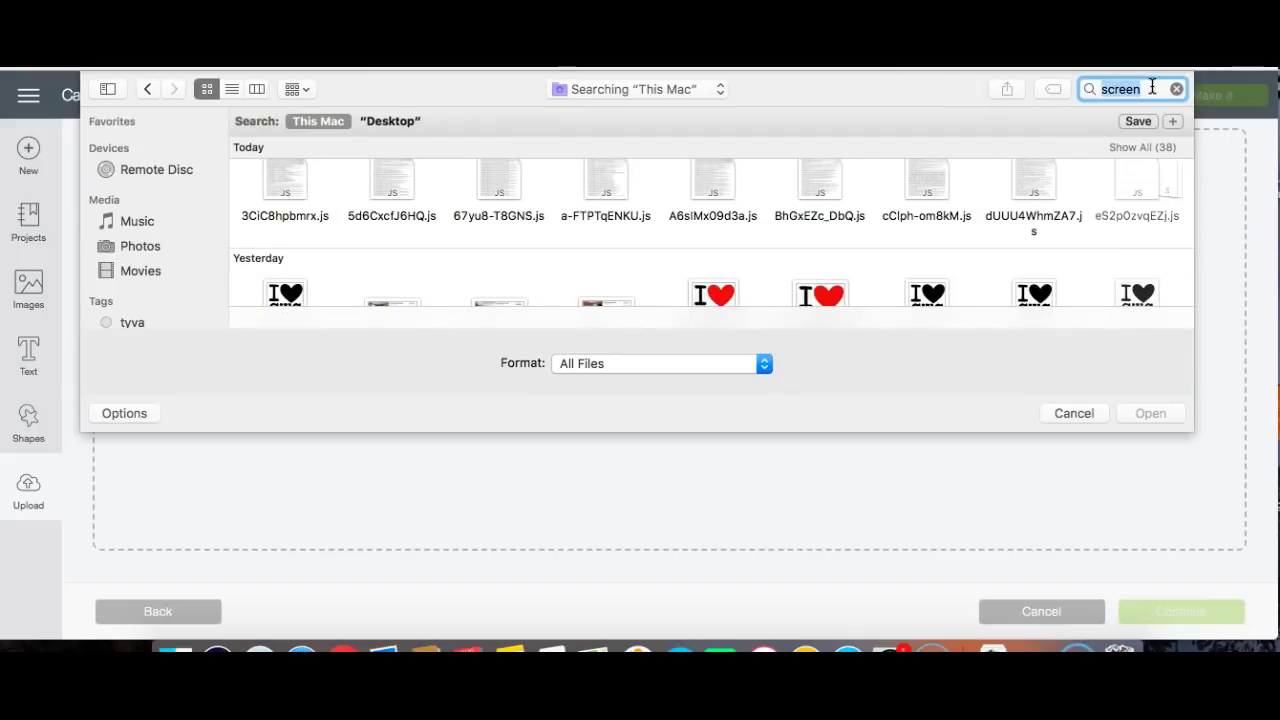
pyautogui.click(703, 234)
pyautogui.press('Down')
pyautogui.press('Down')
pyautogui.press('Down')
pyautogui.press('Down')
pyautogui.press('Down')
pyautogui.press('Down')
pyautogui.press('Down')
pyautogui.press('Down')
pyautogui.press('Down')
pyautogui.press('Down')
pyautogui.press('Down')
pyautogui.press('Down')
pyautogui.press('Down')
pyautogui.press('Down')
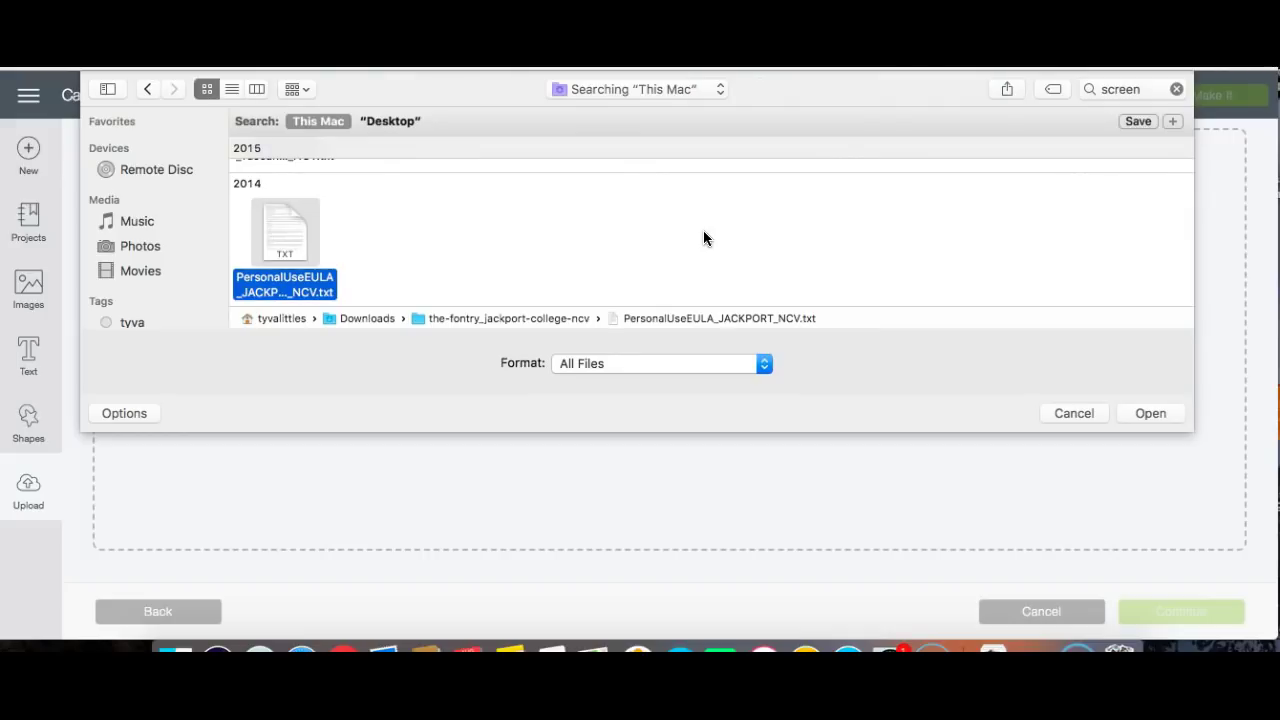
# Replace the file search with "sc" and browse today's results to the row of Screen Shot files.
pyautogui.click(1130, 90)
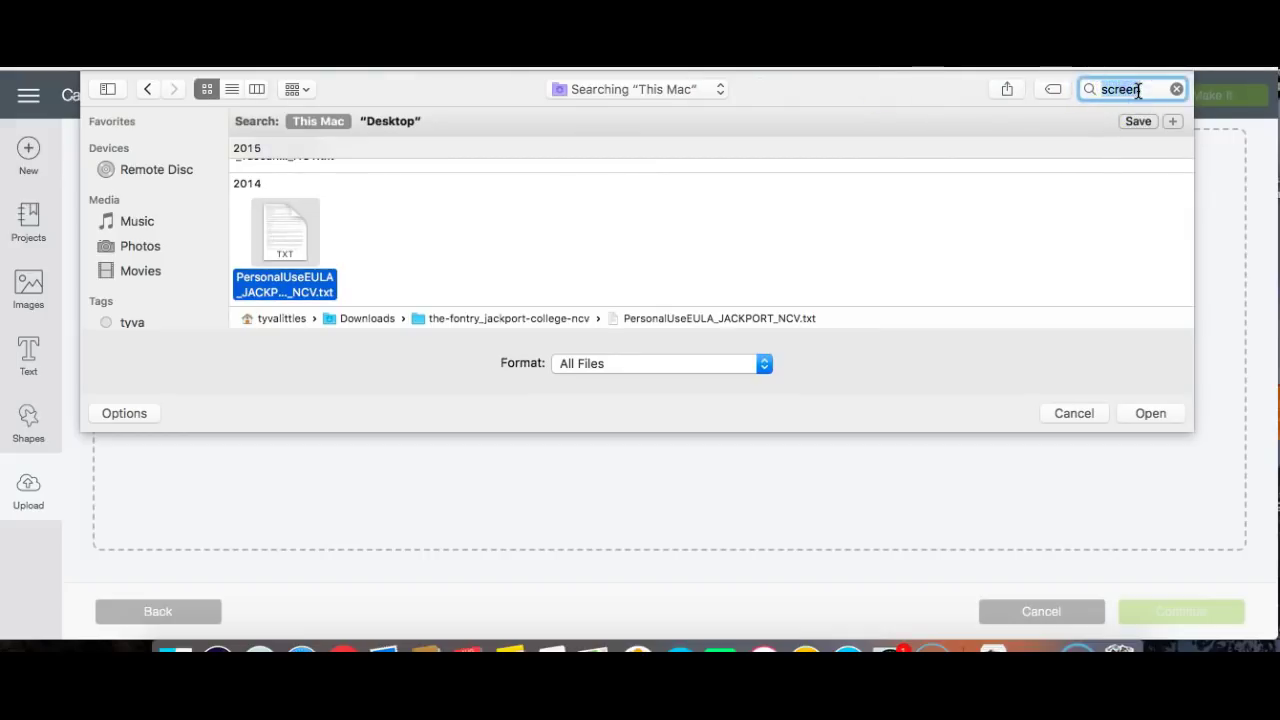
pyautogui.press('BackSpace')
pyautogui.write('sc')
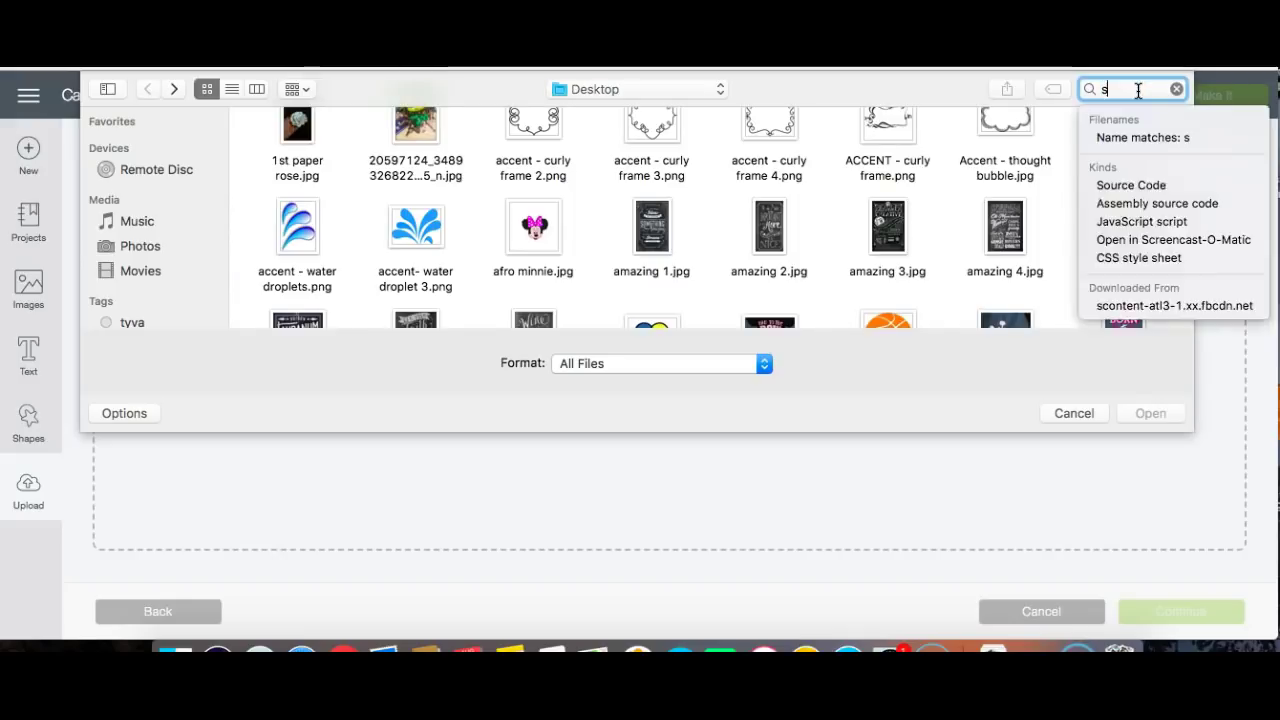
pyautogui.click(975, 127)
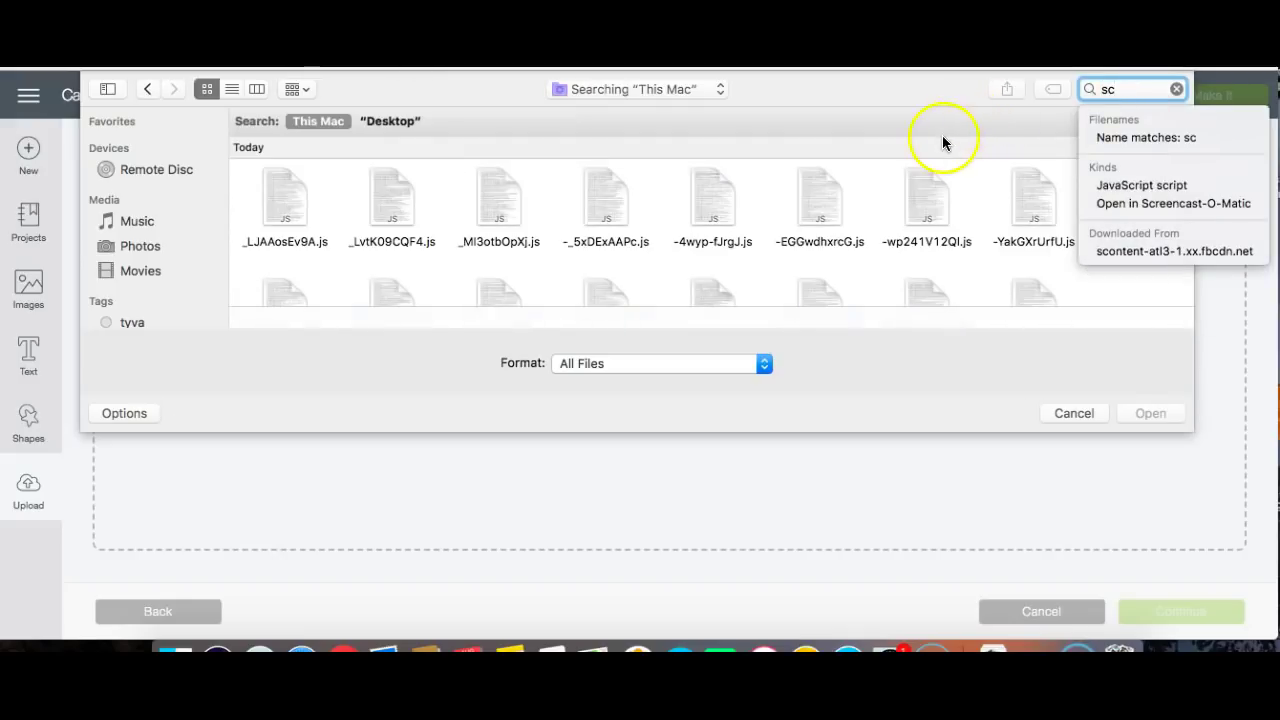
pyautogui.click(756, 263)
pyautogui.press('Down')
pyautogui.press('Down')
pyautogui.press('Down')
pyautogui.press('Down')
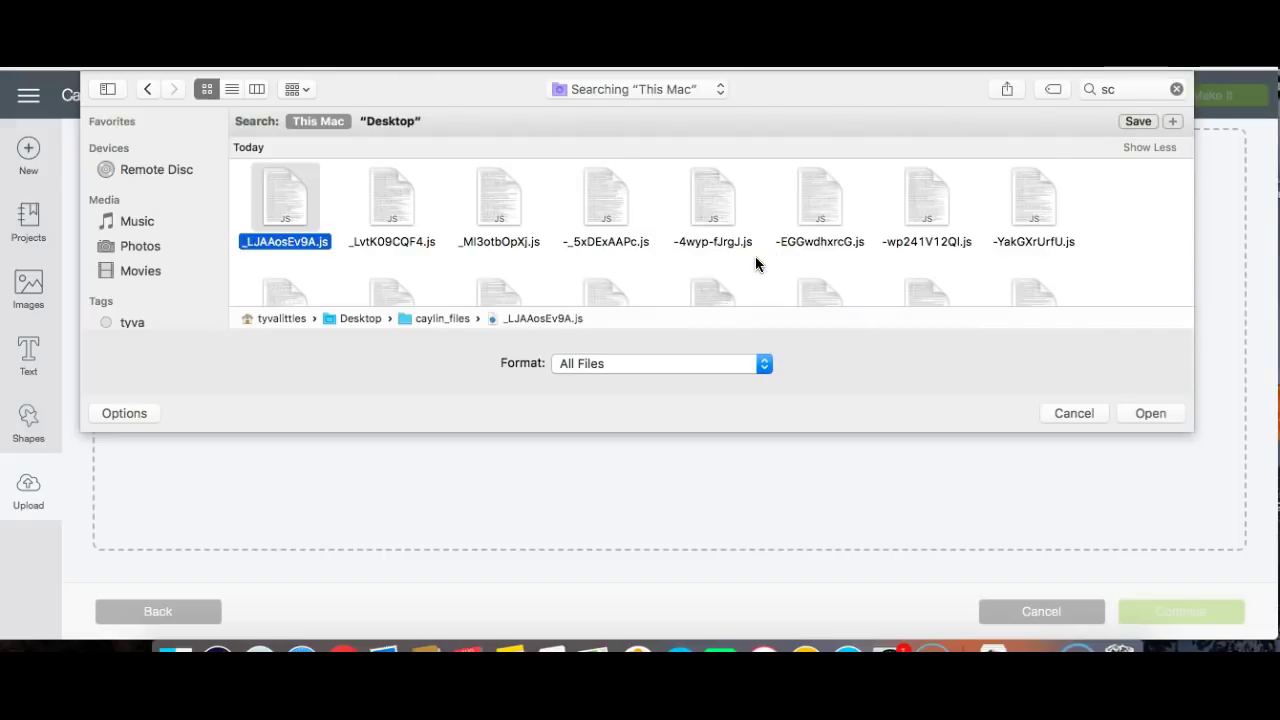
pyautogui.press('Down')
pyautogui.press('Down')
pyautogui.press('Down')
pyautogui.press('Down')
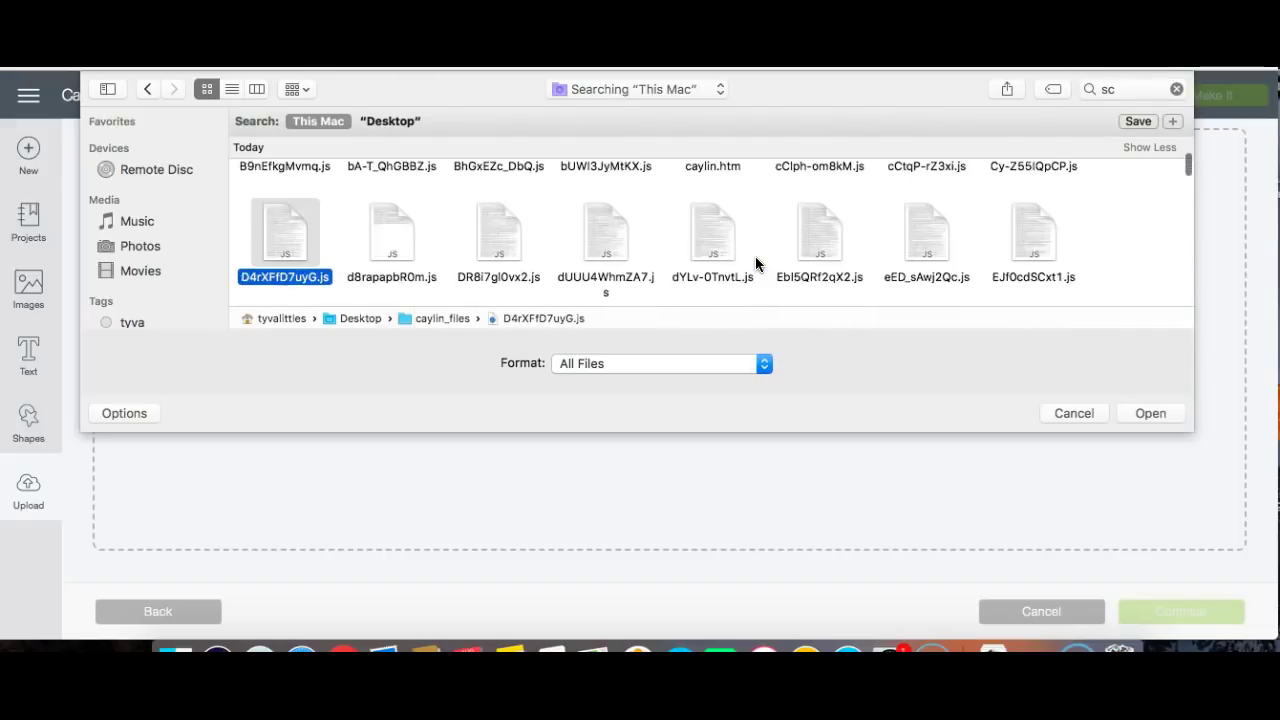
pyautogui.press('Down')
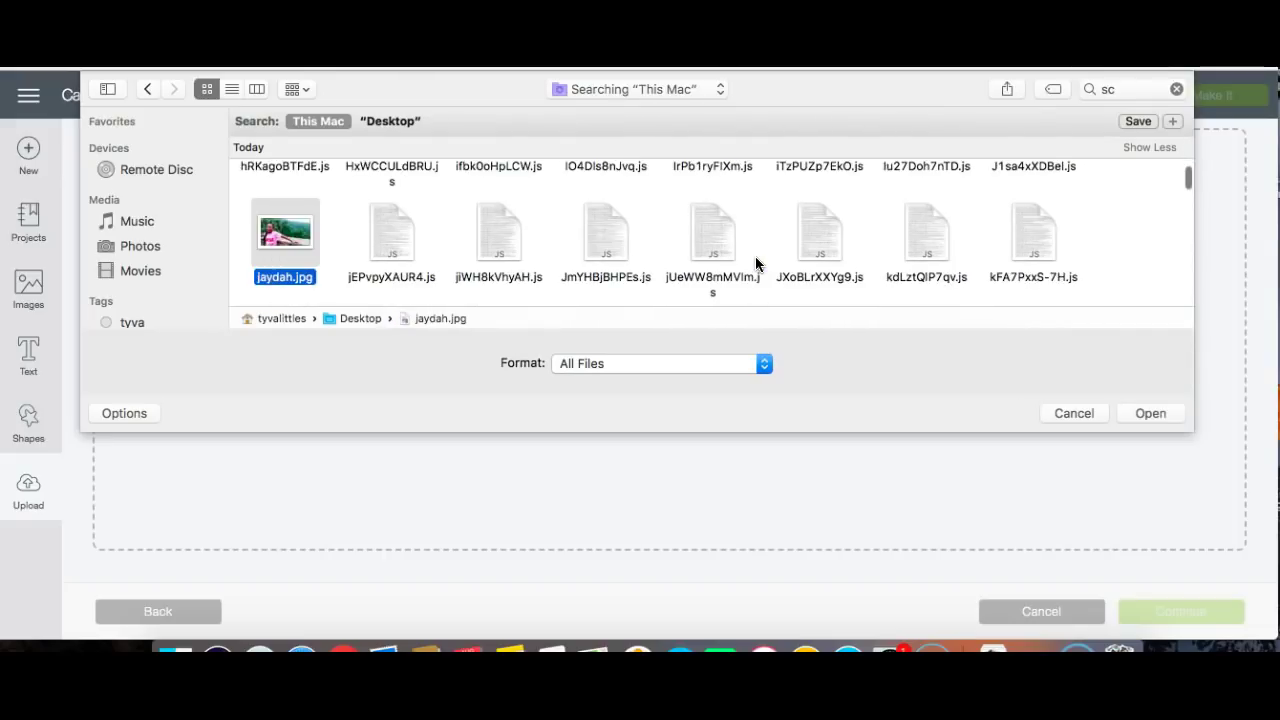
pyautogui.press('Down')
pyautogui.press('Down')
pyautogui.press('Down')
pyautogui.press('Down')
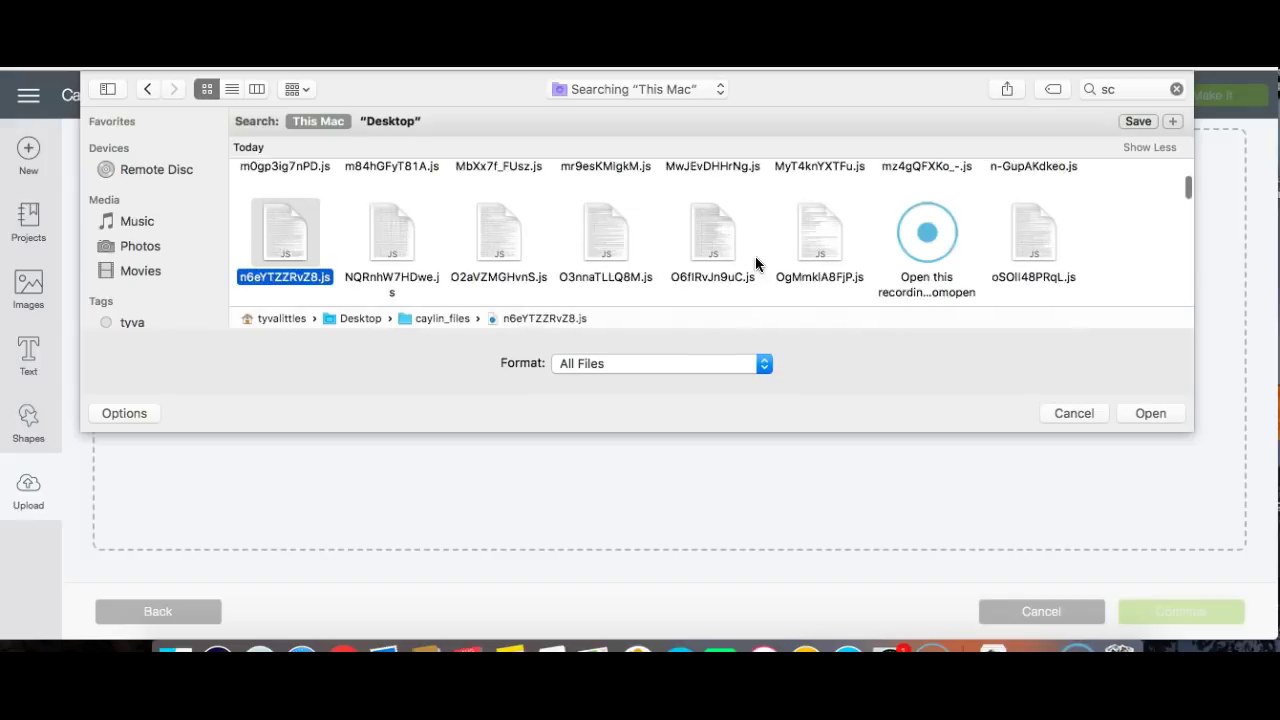
pyautogui.press('Down')
pyautogui.press('Down')
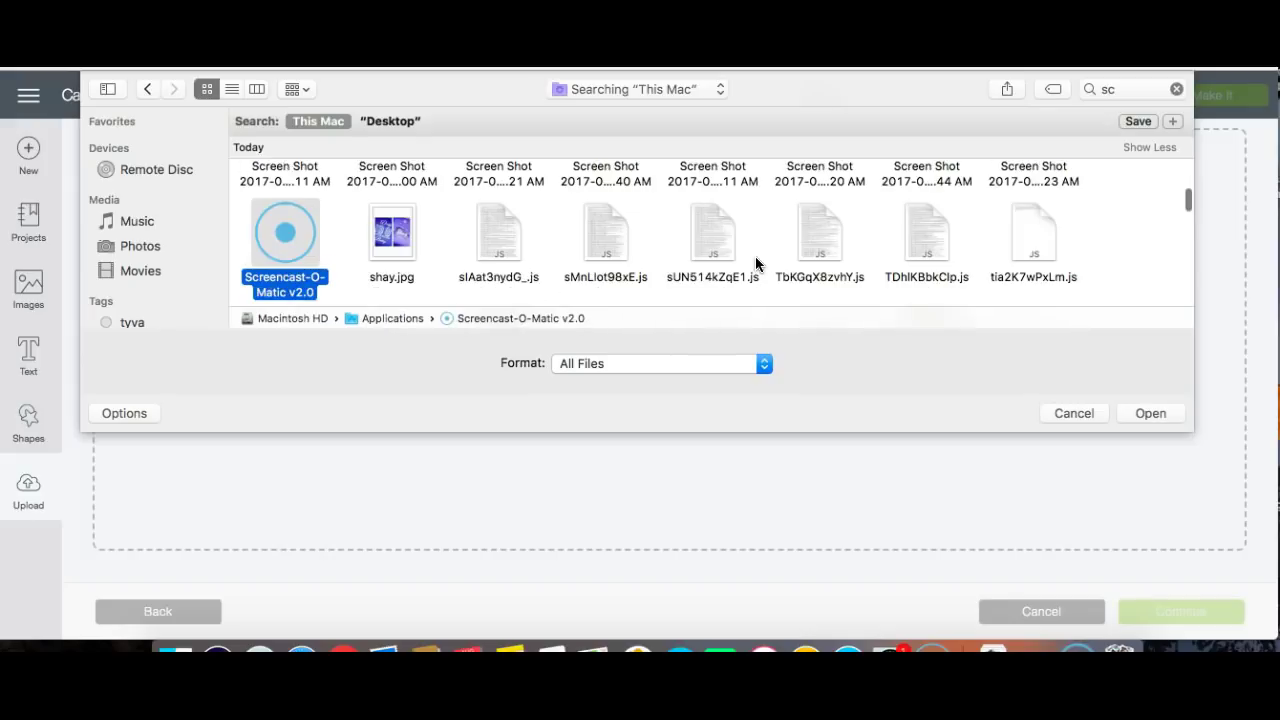
pyautogui.press('Up')
pyautogui.press('Up')
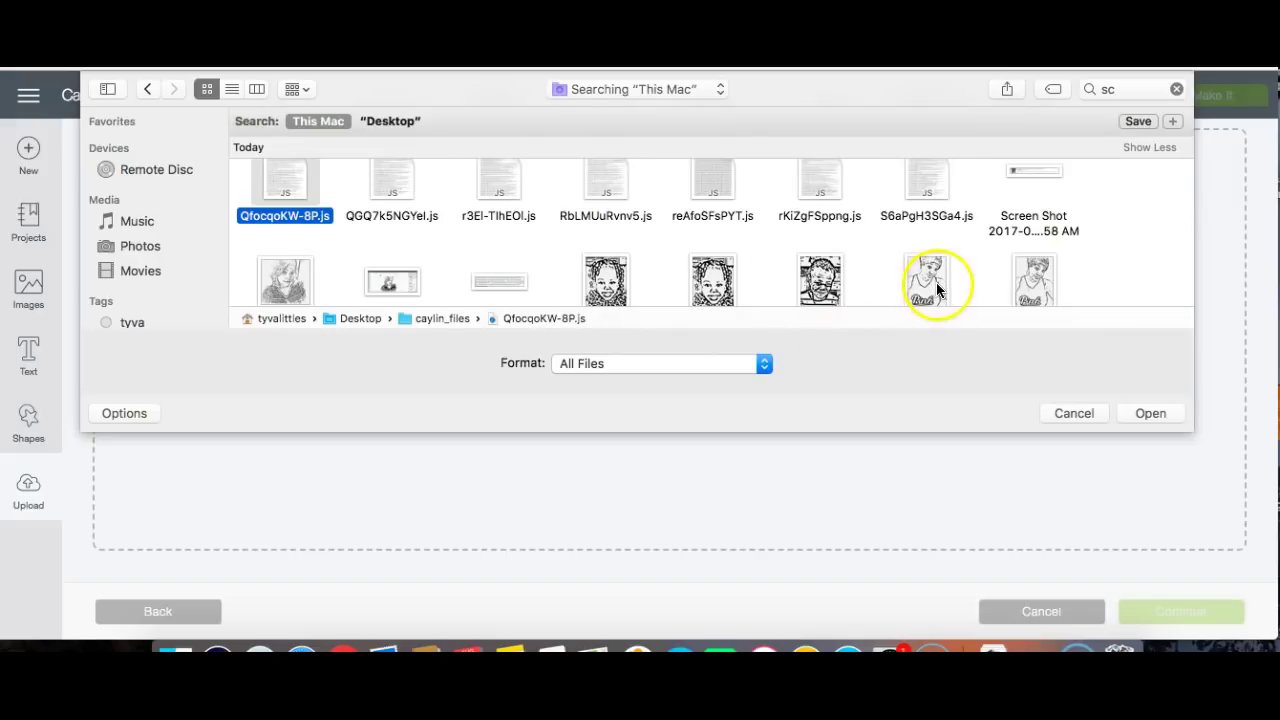
# Select the portrait capture Screen Shot 2017-08-18 at 8.07.23 AM in the search results.
pyautogui.click(1038, 280)
pyautogui.press('Down')
pyautogui.press('Right')
pyautogui.press('Right')
pyautogui.press('Right')
pyautogui.press('Right')
pyautogui.press('Right')
pyautogui.press('Right')
pyautogui.press('Right')
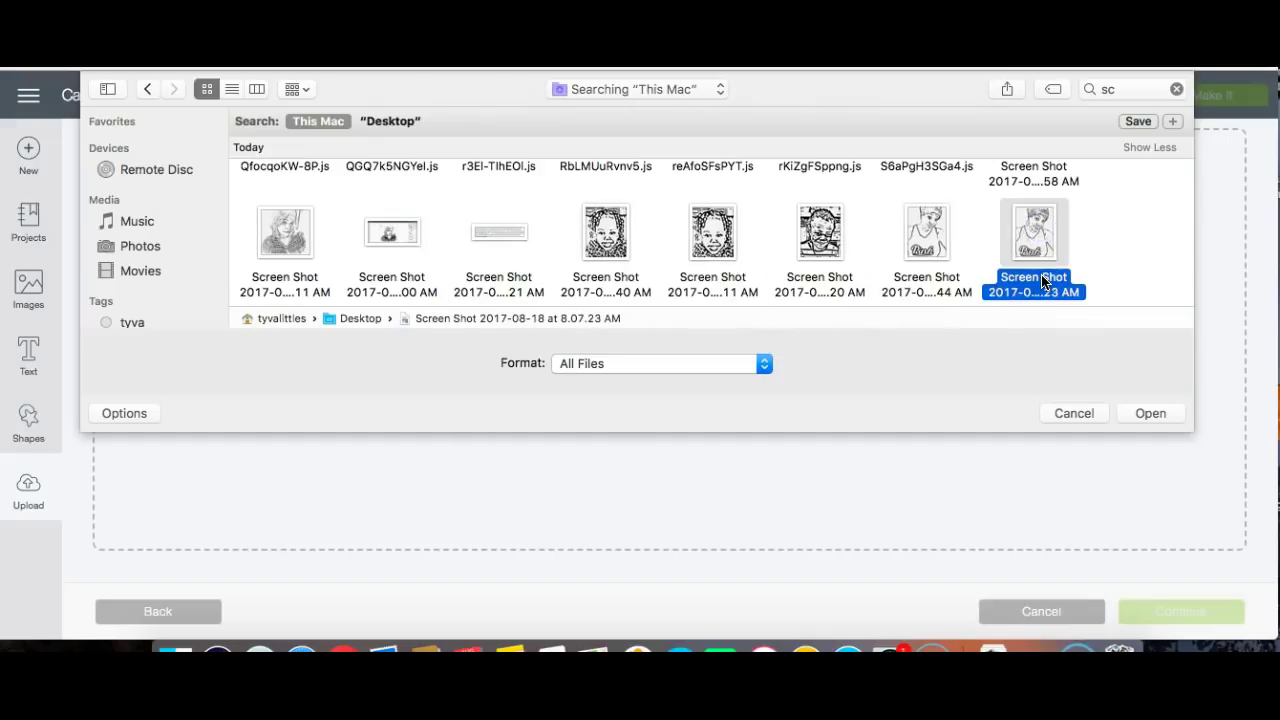
# Open the selected screenshot for upload, set its image type to Simple and continue to background removal.
pyautogui.click(1146, 420)
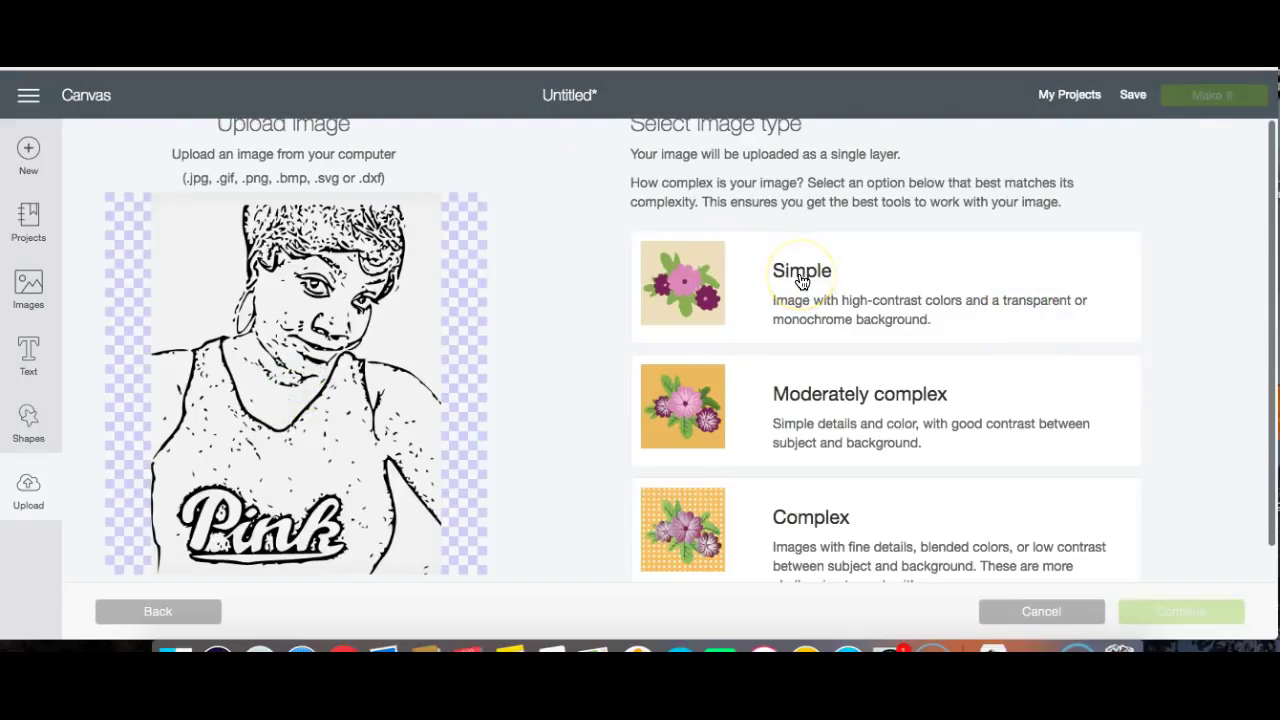
pyautogui.click(801, 280)
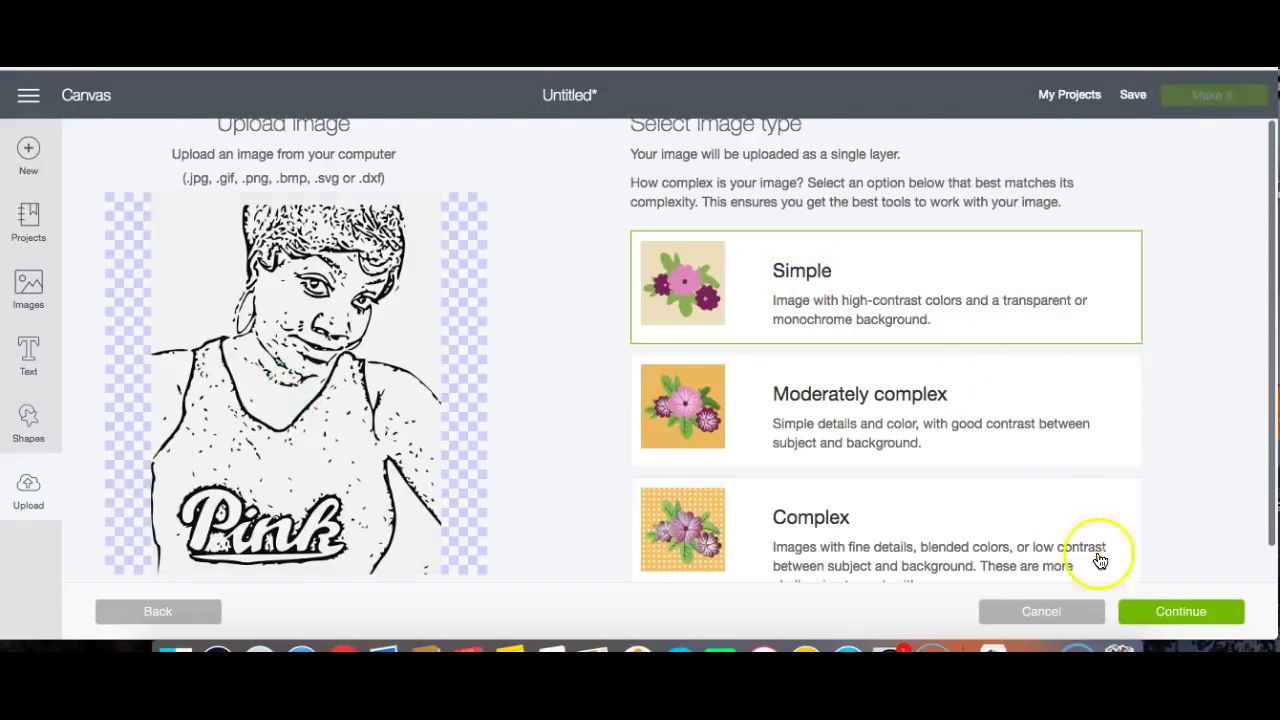
pyautogui.click(1152, 614)
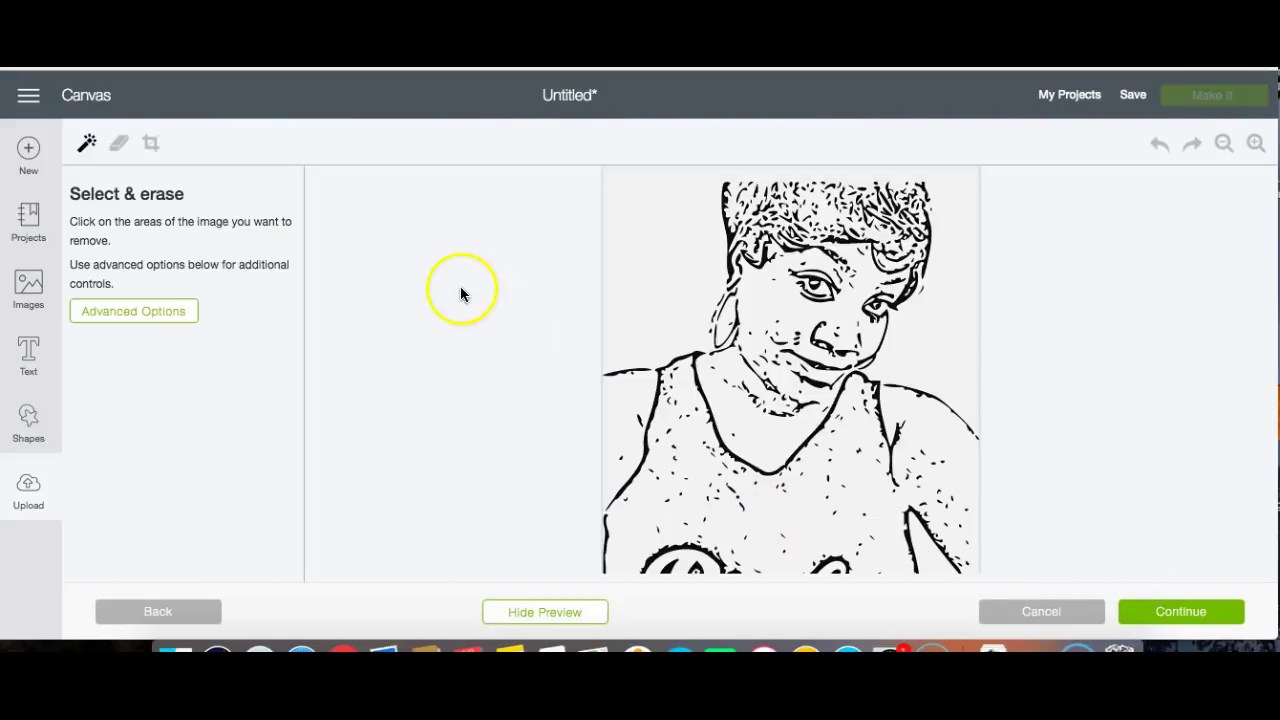
# Remove the white background around the portrait and the enclosed white areas of the shirt lettering and the eye.
pyautogui.click(664, 304)
pyautogui.scroll(-3, 664, 304)
pyautogui.click(720, 507)
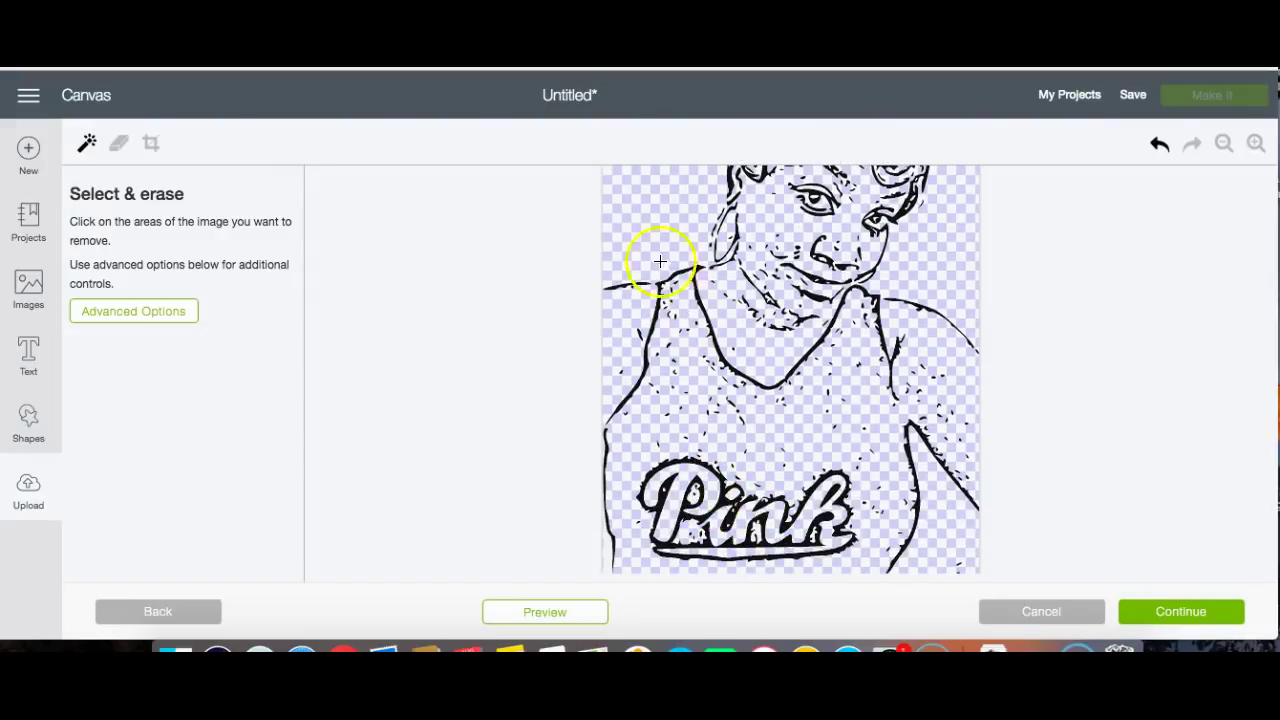
pyautogui.scroll(3, 651, 242)
pyautogui.click(810, 283)
pyautogui.click(815, 272)
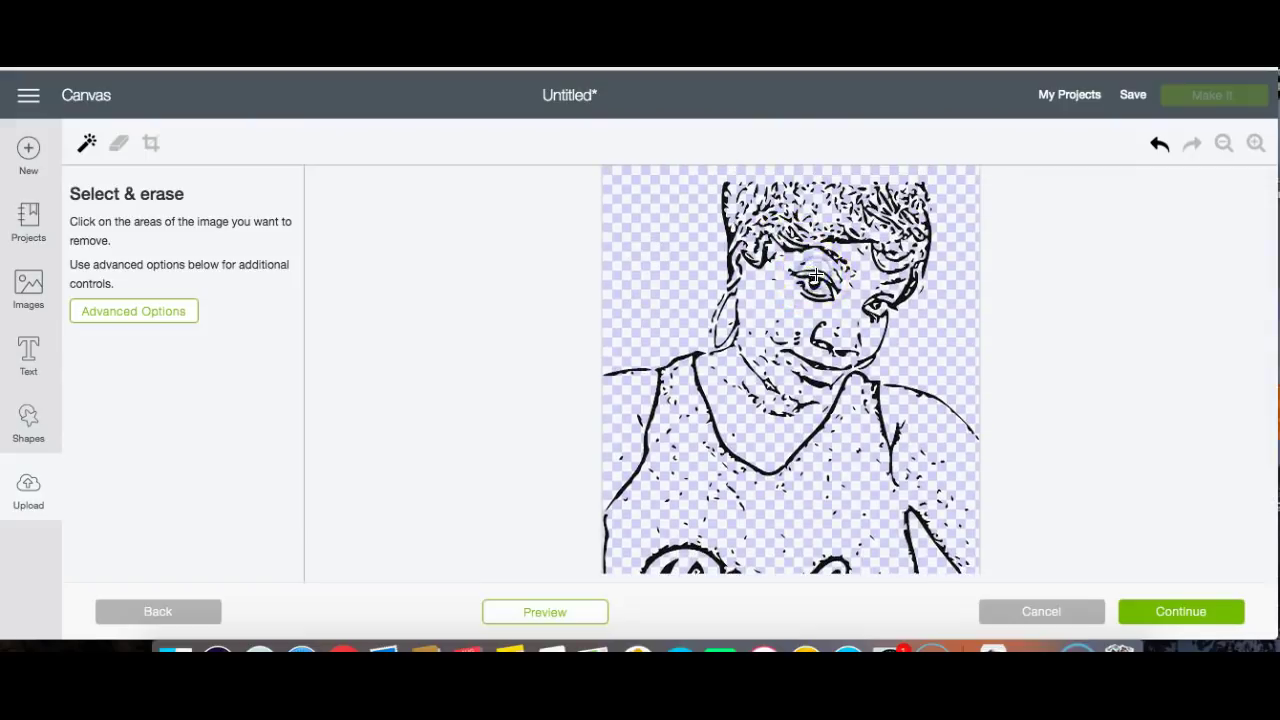
# Examine the enlarged line art from the hair down to the Pink lettering for leftover white patches and stray specks.
pyautogui.click(1256, 144)
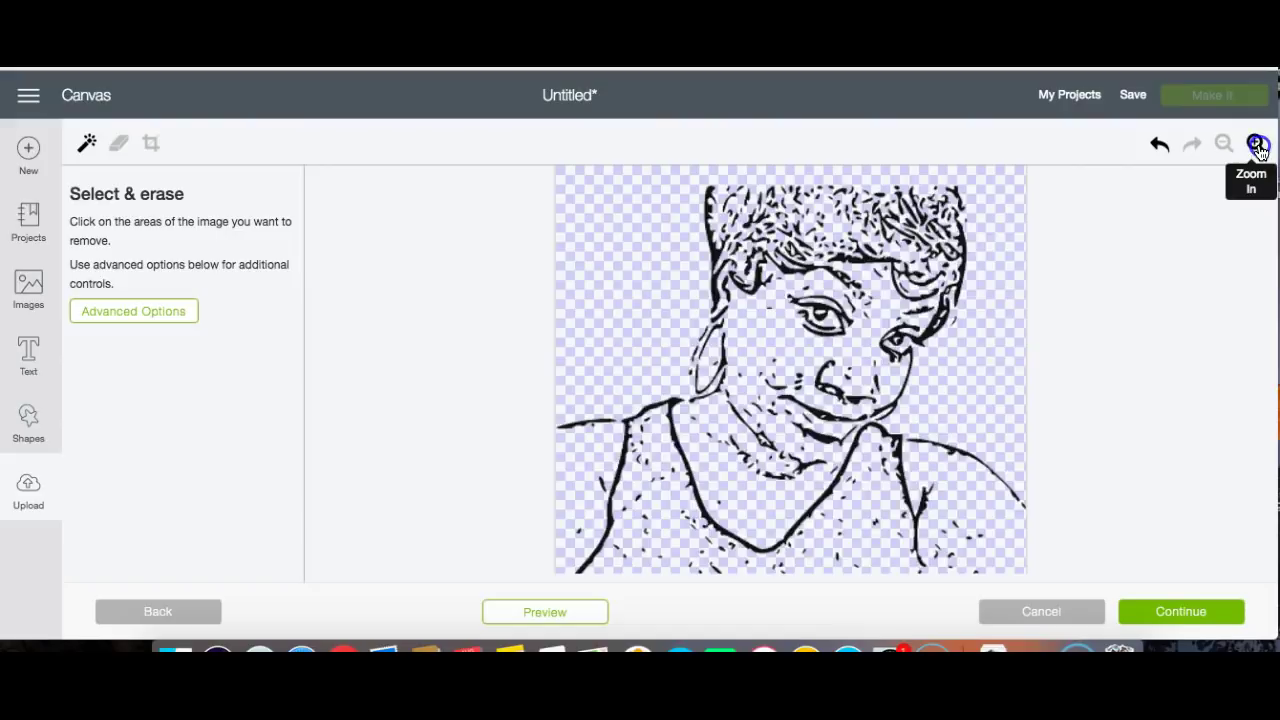
pyautogui.click(1256, 144)
pyautogui.click(709, 251)
pyautogui.click(504, 317)
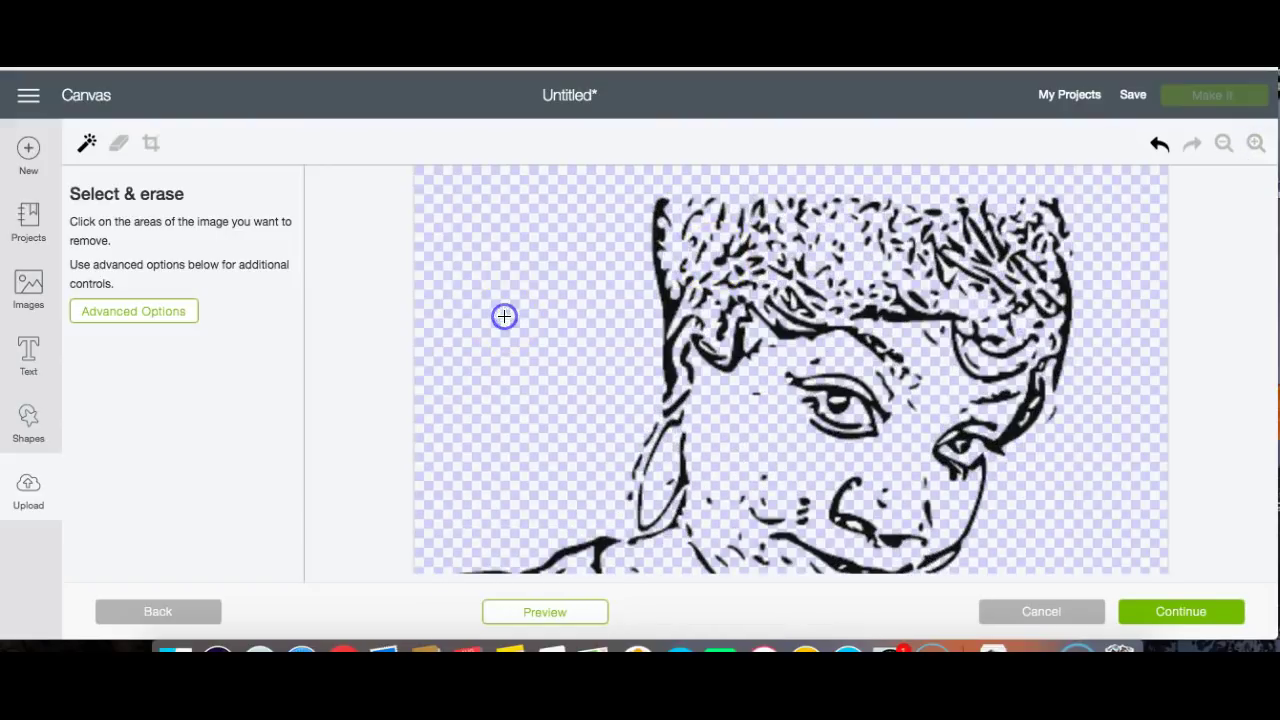
pyautogui.scroll(-1, 504, 316)
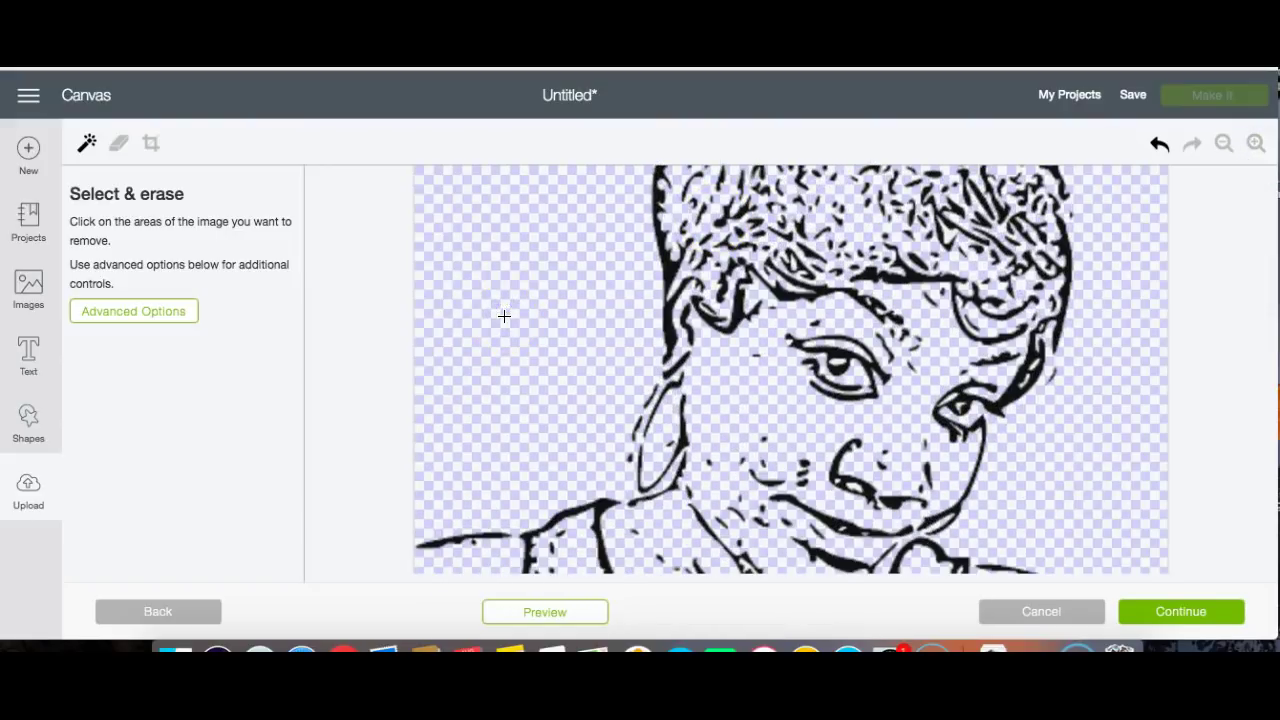
pyautogui.scroll(-2, 504, 316)
pyautogui.scroll(3, 504, 316)
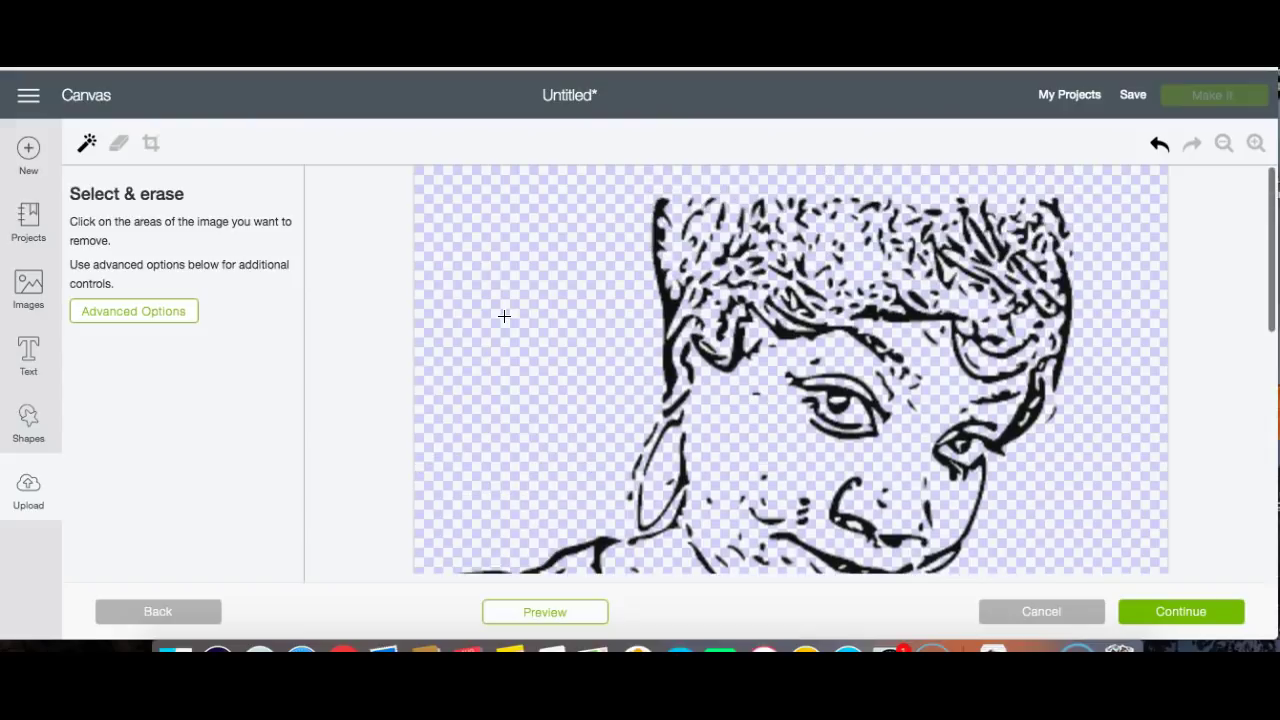
pyautogui.click(121, 147)
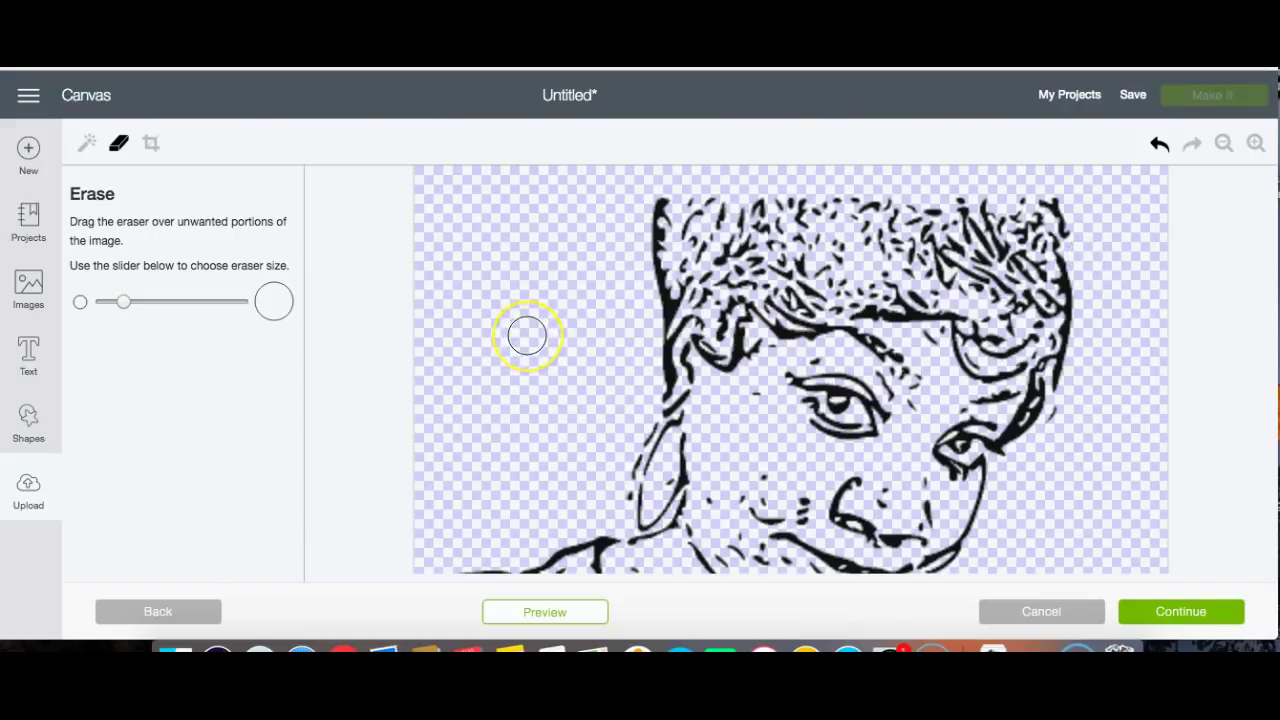
pyautogui.scroll(-10, 527, 336)
pyautogui.scroll(-8, 527, 297)
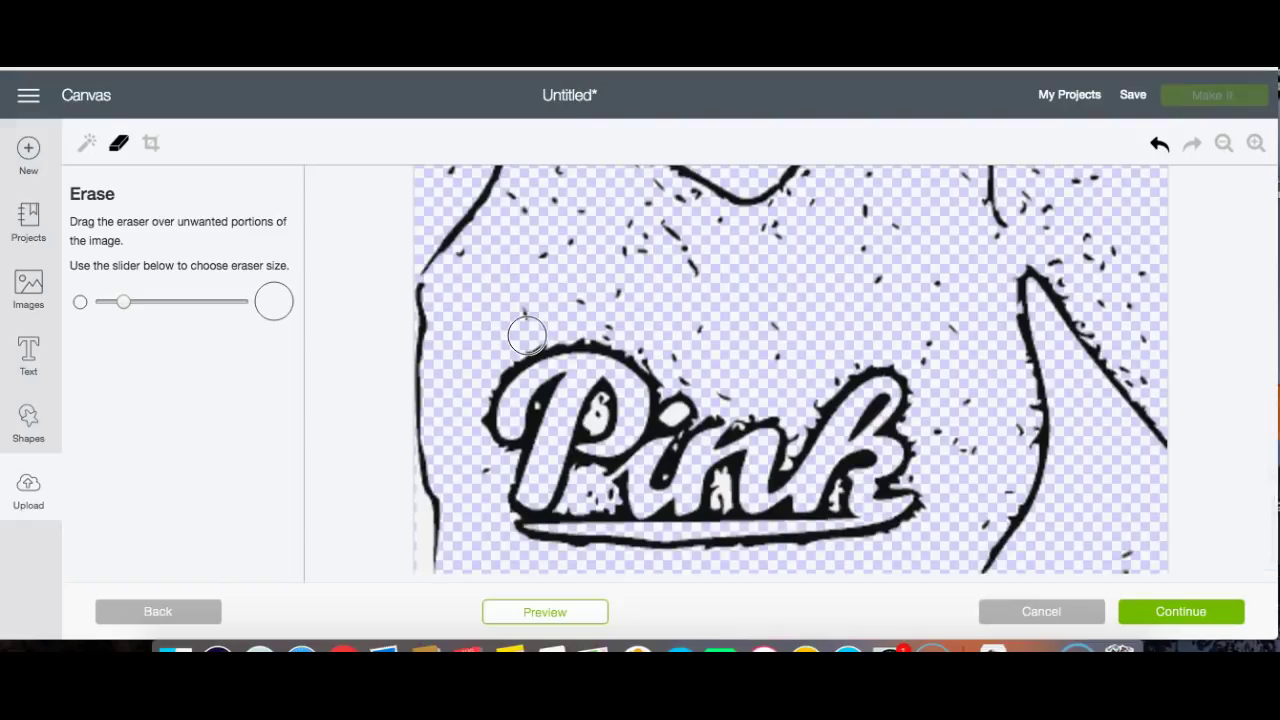
pyautogui.scroll(8, 525, 350)
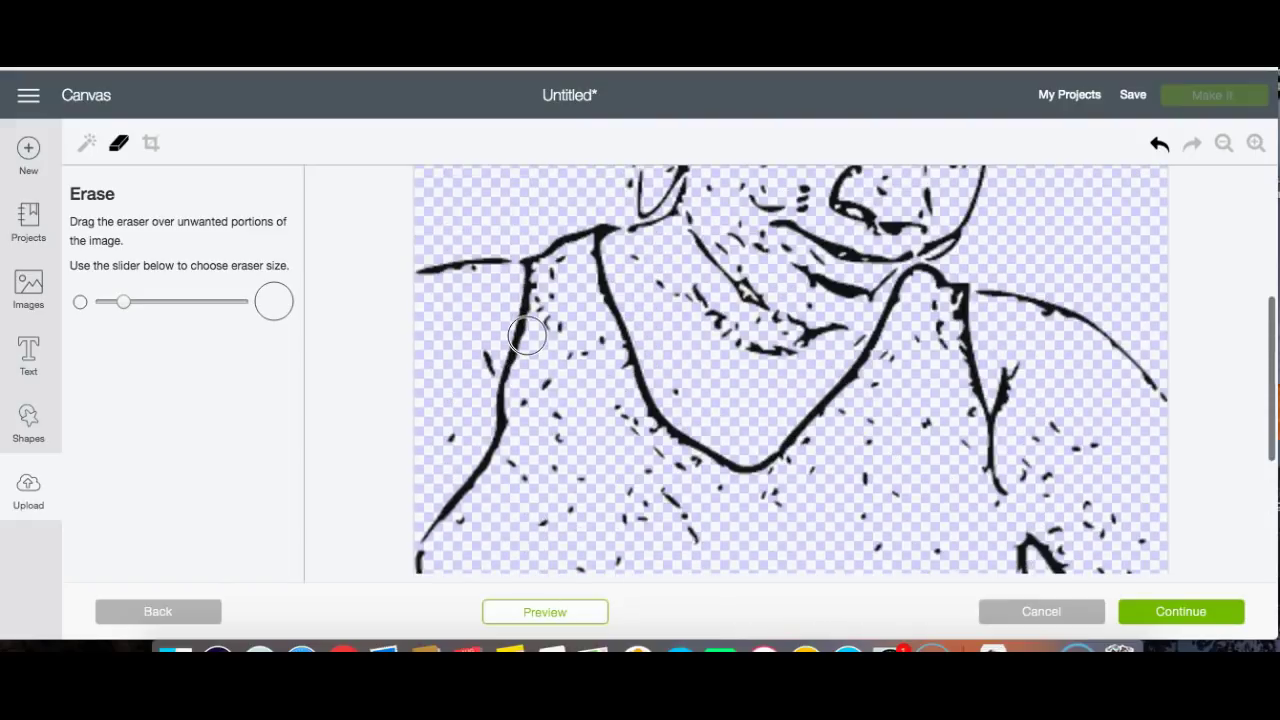
pyautogui.scroll(1, 527, 336)
pyautogui.scroll(-1, 527, 336)
pyautogui.scroll(-2, 527, 274)
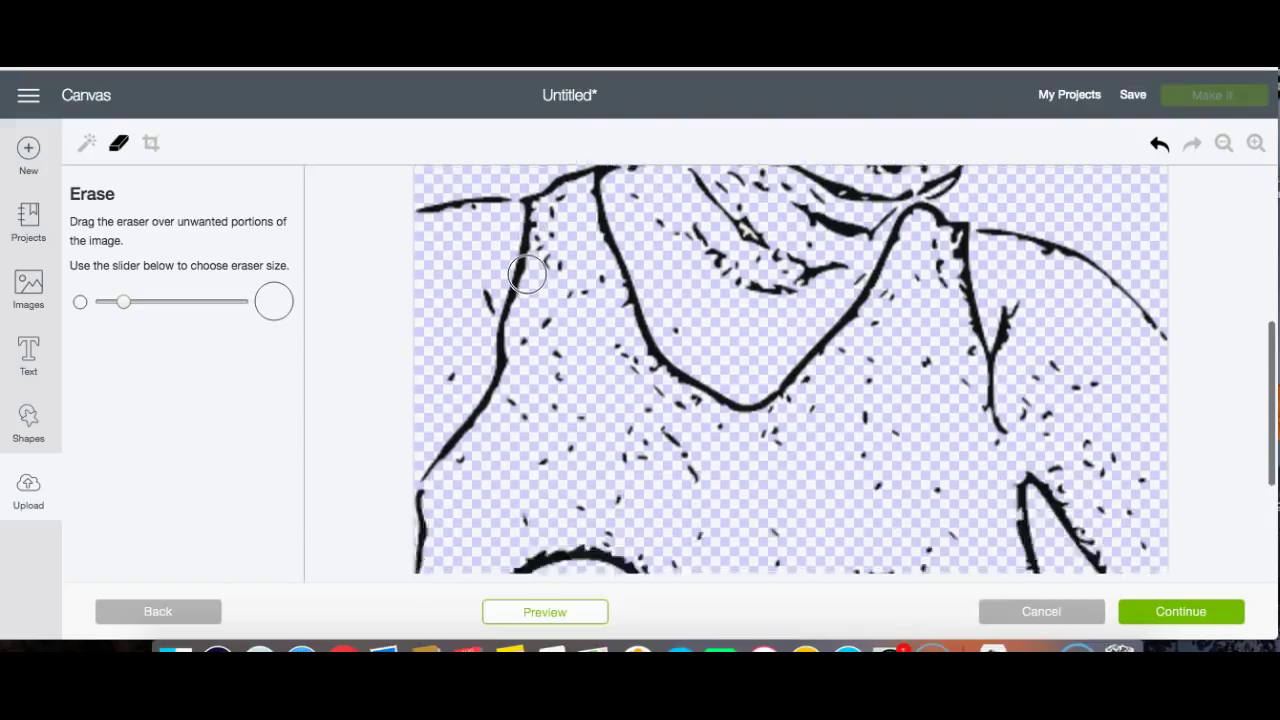
pyautogui.scroll(-4, 527, 274)
pyautogui.moveTo(583, 337)
pyautogui.mouseDown()
pyautogui.moveTo(666, 329)
pyautogui.moveTo(749, 406)
pyautogui.moveTo(676, 398)
pyautogui.moveTo(634, 429)
pyautogui.moveTo(480, 445)
pyautogui.mouseUp()
pyautogui.scroll(-2, 479, 405)
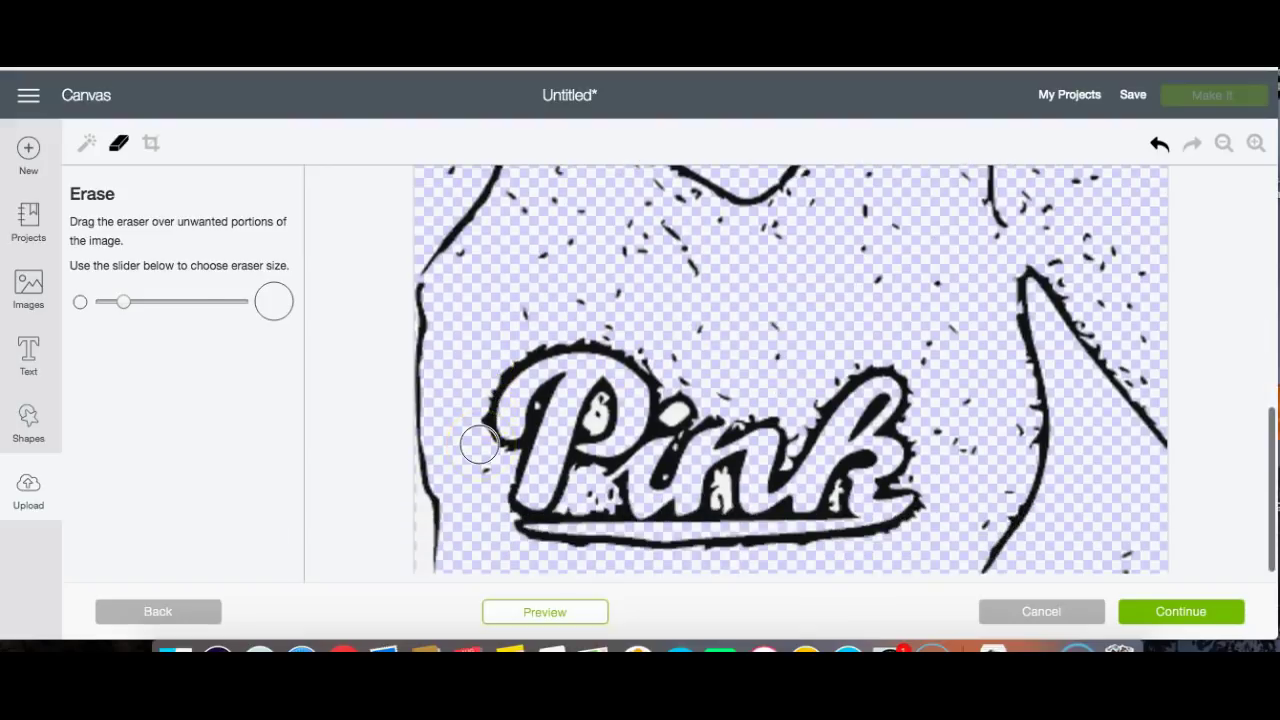
# Remove the leftover white patches enclosed within and between the letters of the Pink lettering using Select & erase.
pyautogui.click(88, 143)
pyautogui.click(541, 418)
pyautogui.click(586, 423)
pyautogui.click(629, 409)
pyautogui.click(608, 400)
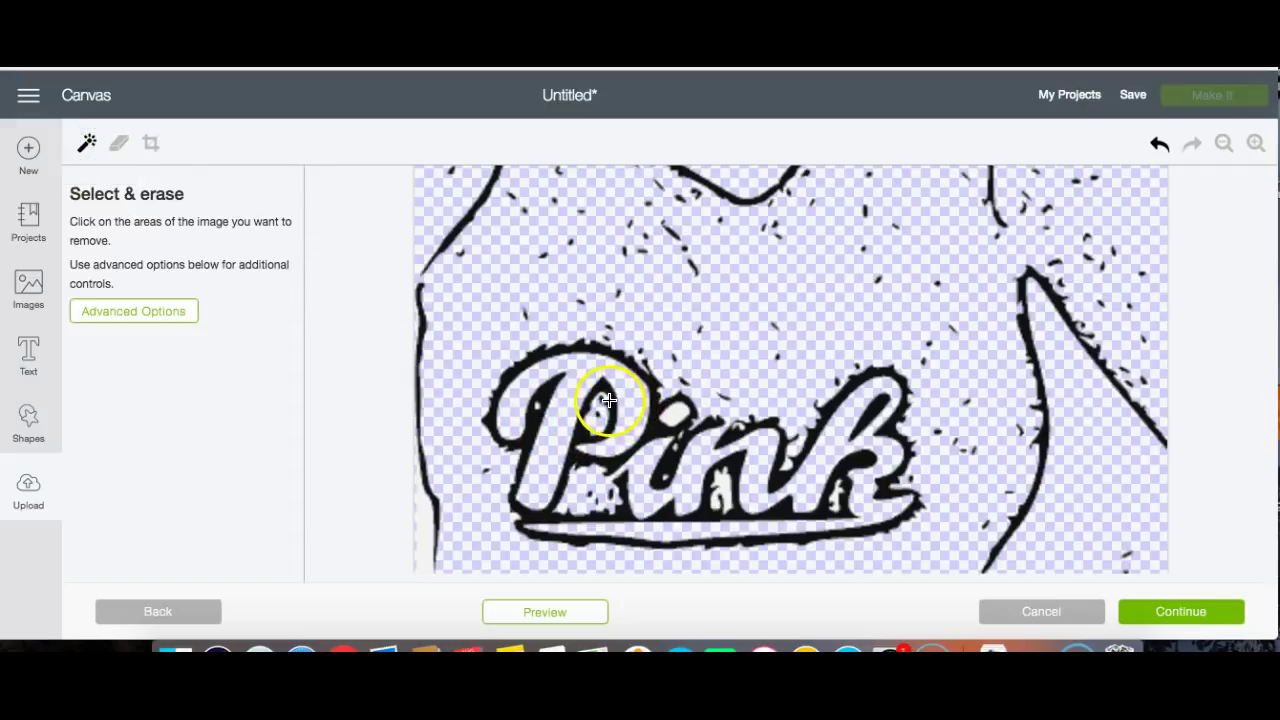
pyautogui.click(678, 416)
pyautogui.click(710, 473)
pyautogui.click(722, 486)
pyautogui.click(843, 505)
pyautogui.click(830, 505)
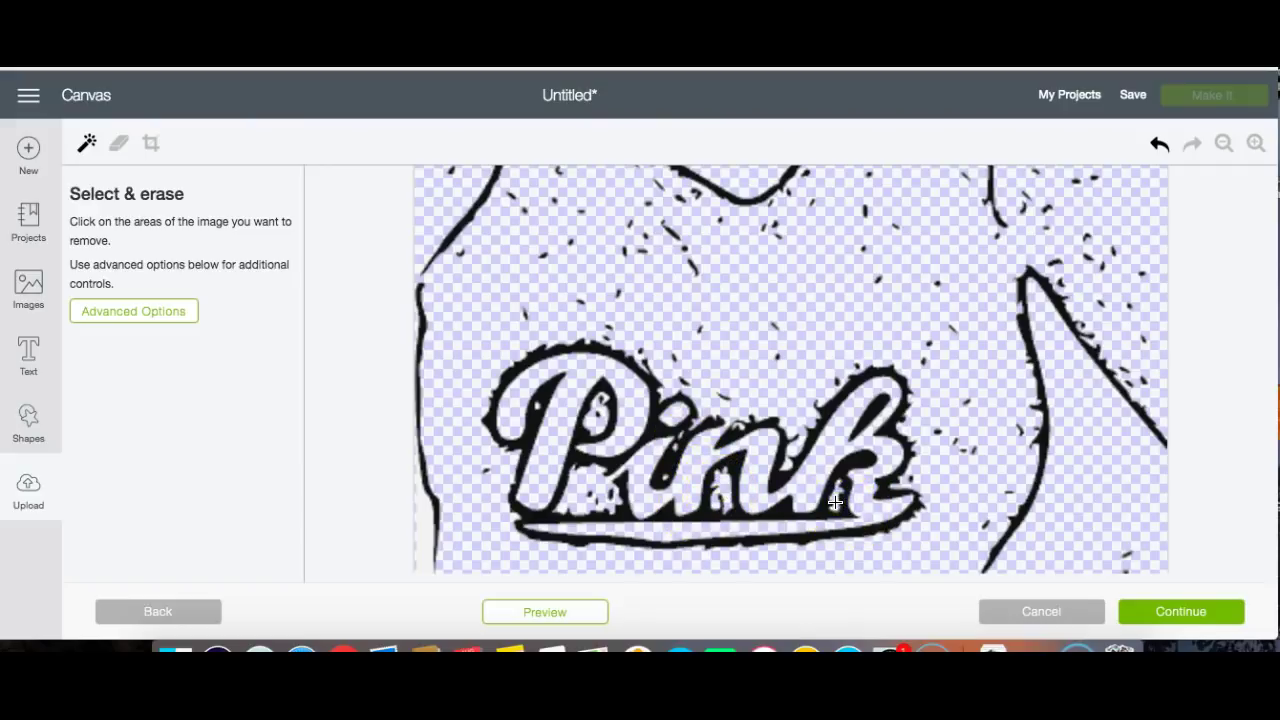
# Check the cleaned portrait on the Name & tag image page and return to background removal.
pyautogui.scroll(10, 807, 412)
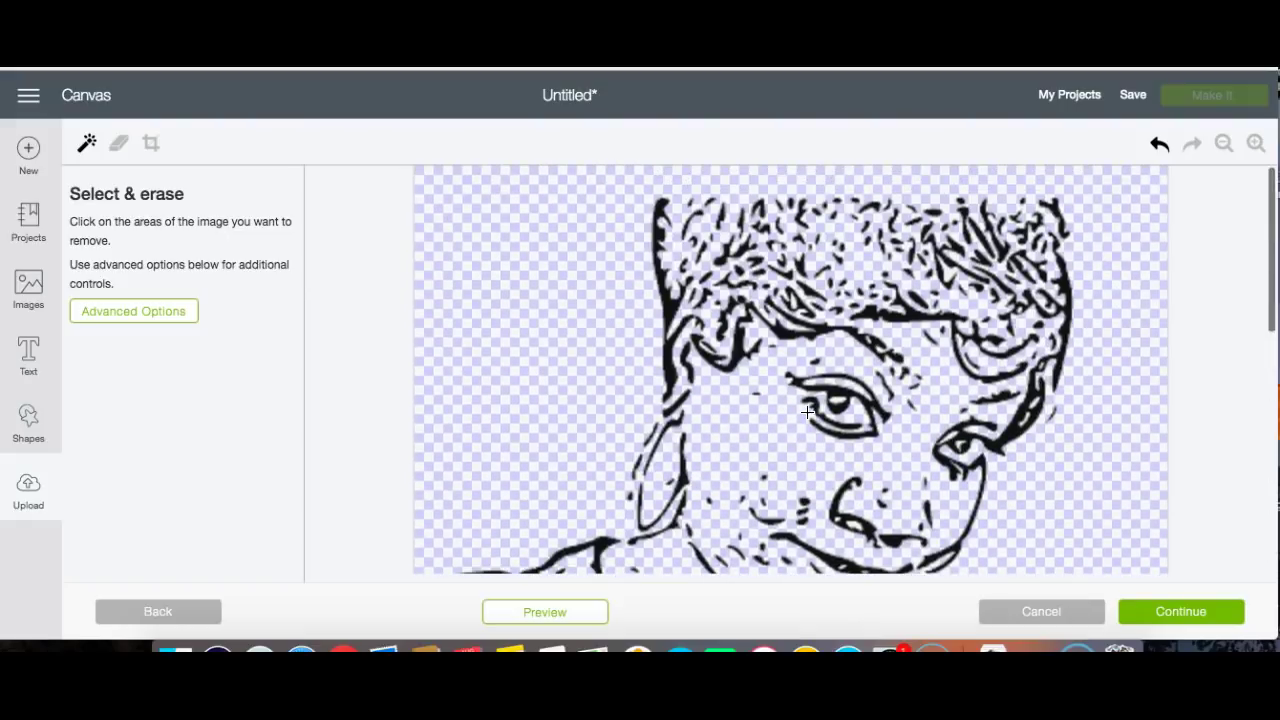
pyautogui.click(1185, 611)
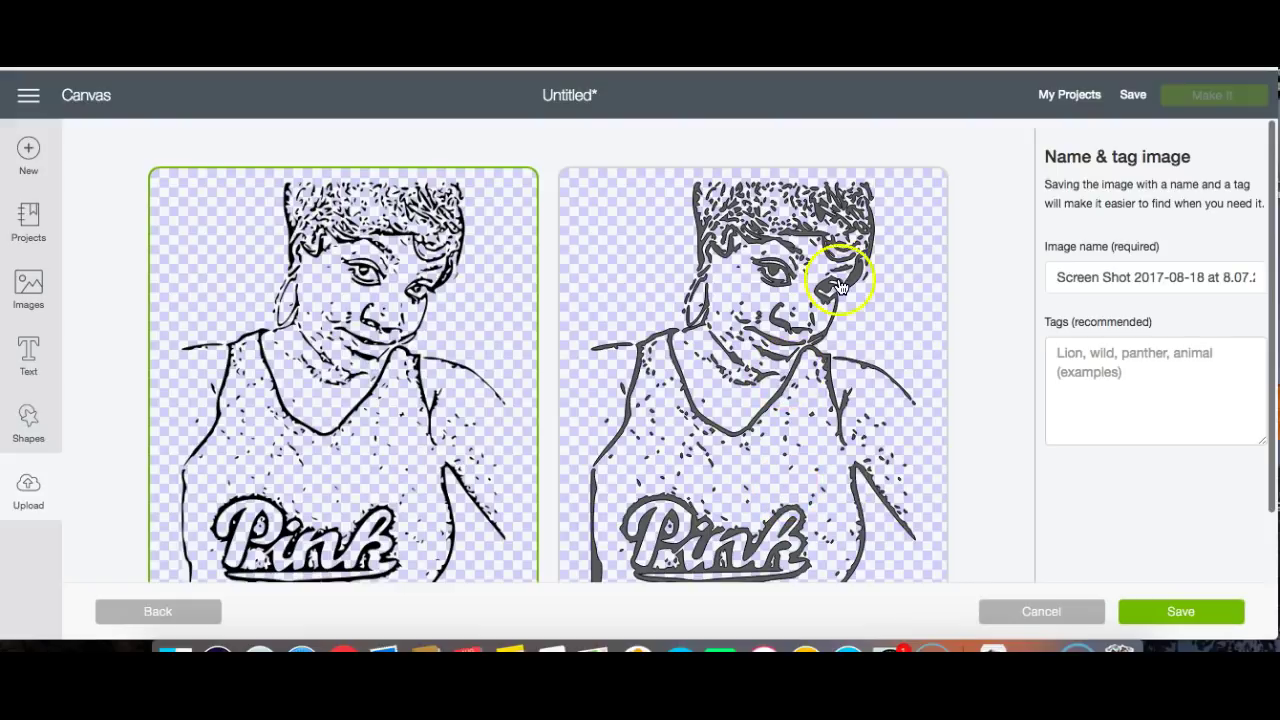
pyautogui.click(148, 614)
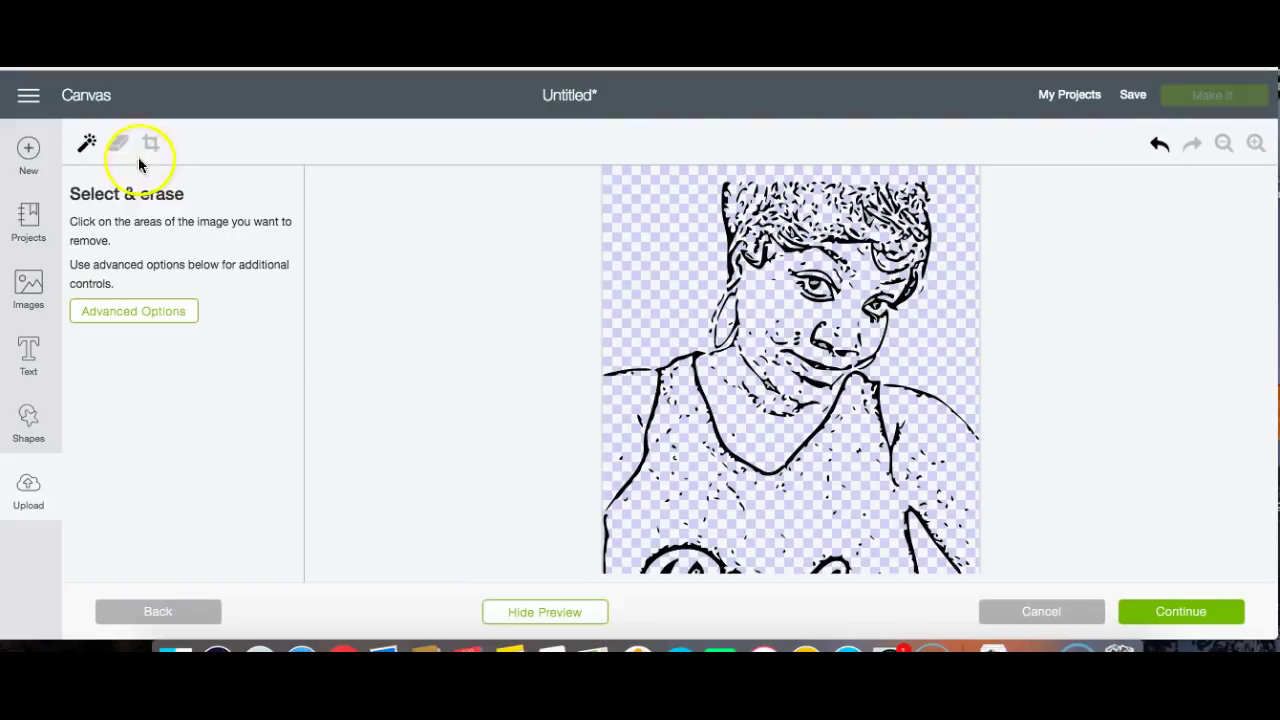
# Erase the stray specks from the cheek and jaw beside the earring with the Erase tool.
pyautogui.click(118, 143)
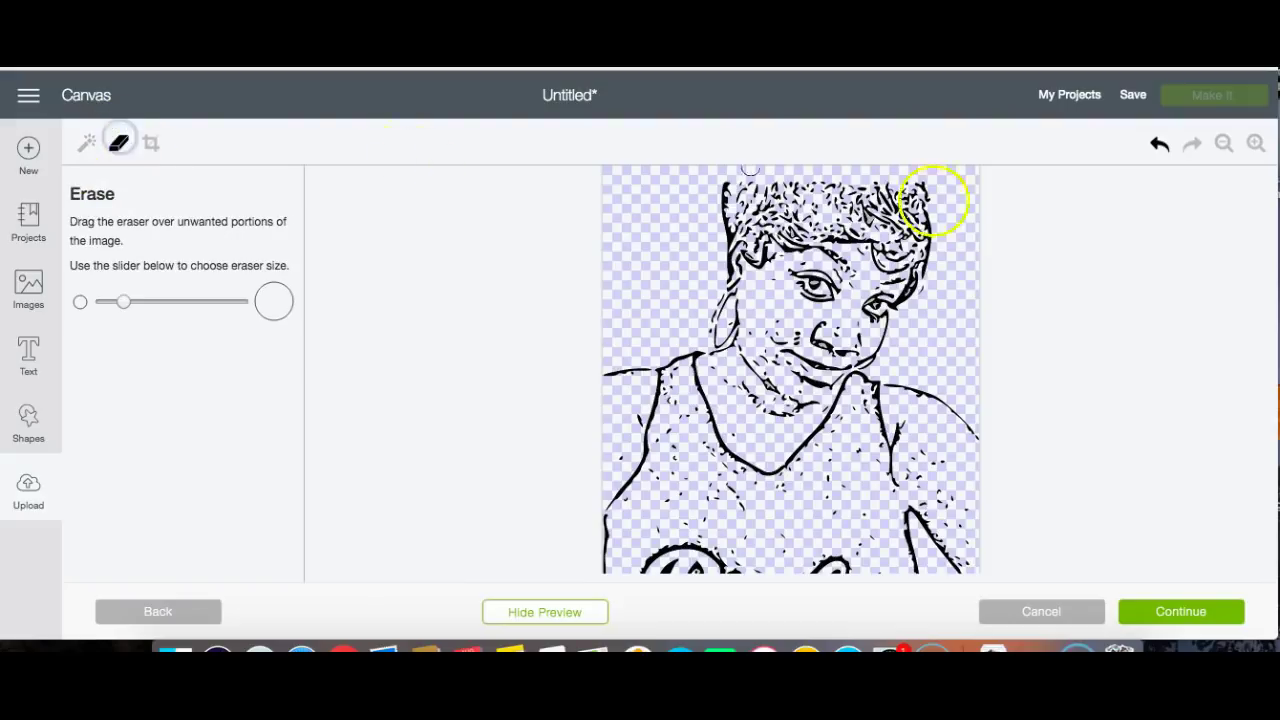
pyautogui.click(1255, 143)
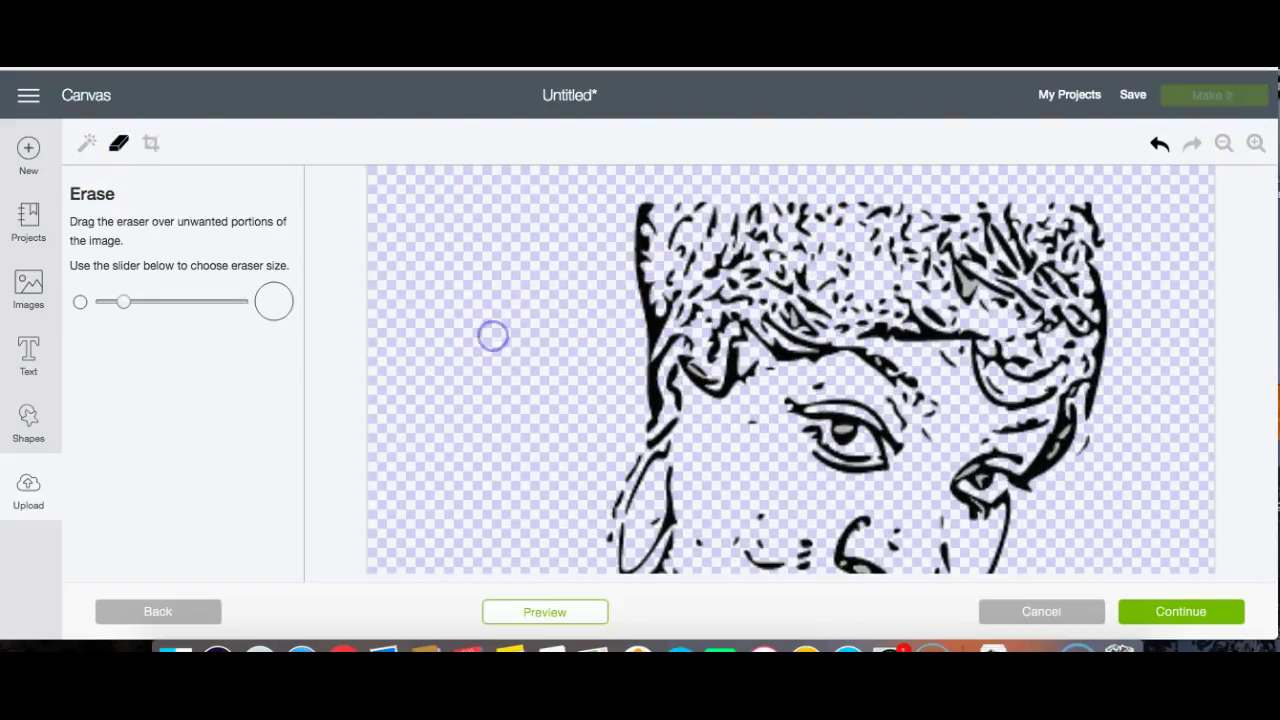
pyautogui.scroll(-5, 493, 336)
pyautogui.moveTo(500, 336)
pyautogui.mouseDown()
pyautogui.moveTo(723, 388)
pyautogui.moveTo(749, 359)
pyautogui.moveTo(750, 274)
pyautogui.mouseUp()
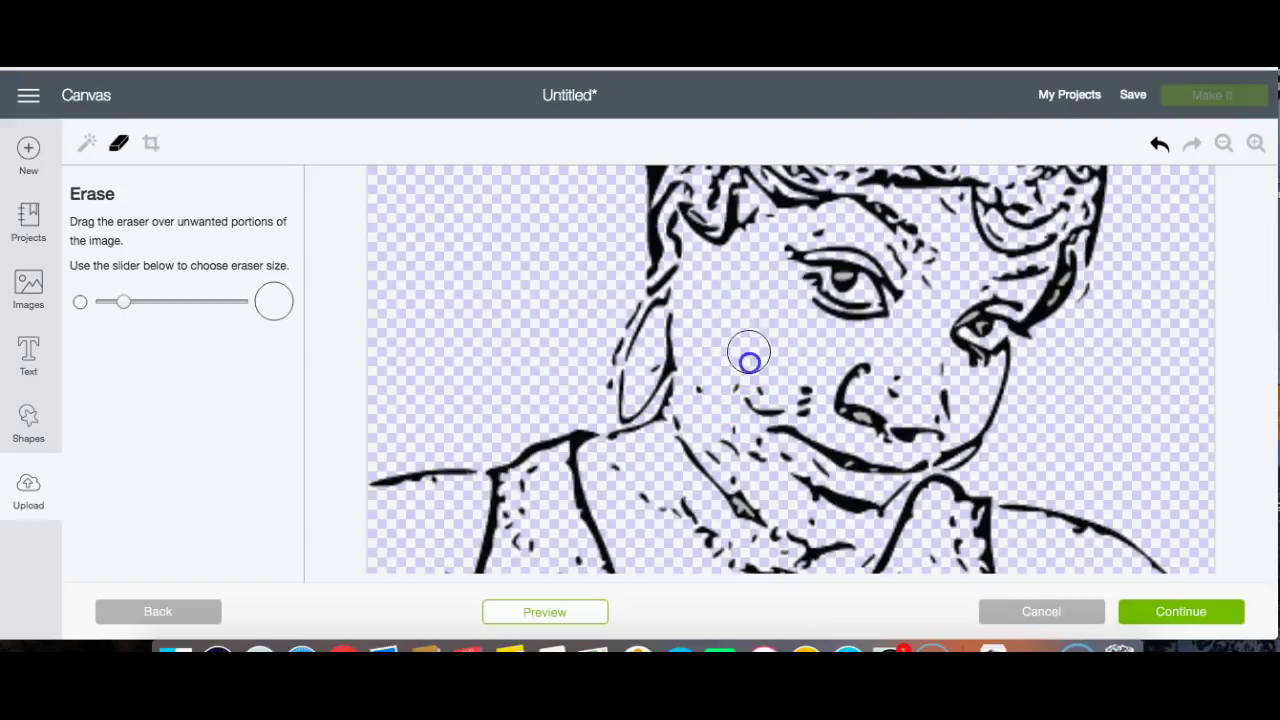
pyautogui.moveTo(751, 363)
pyautogui.mouseDown()
pyautogui.moveTo(817, 373)
pyautogui.moveTo(814, 400)
pyautogui.moveTo(803, 380)
pyautogui.mouseUp()
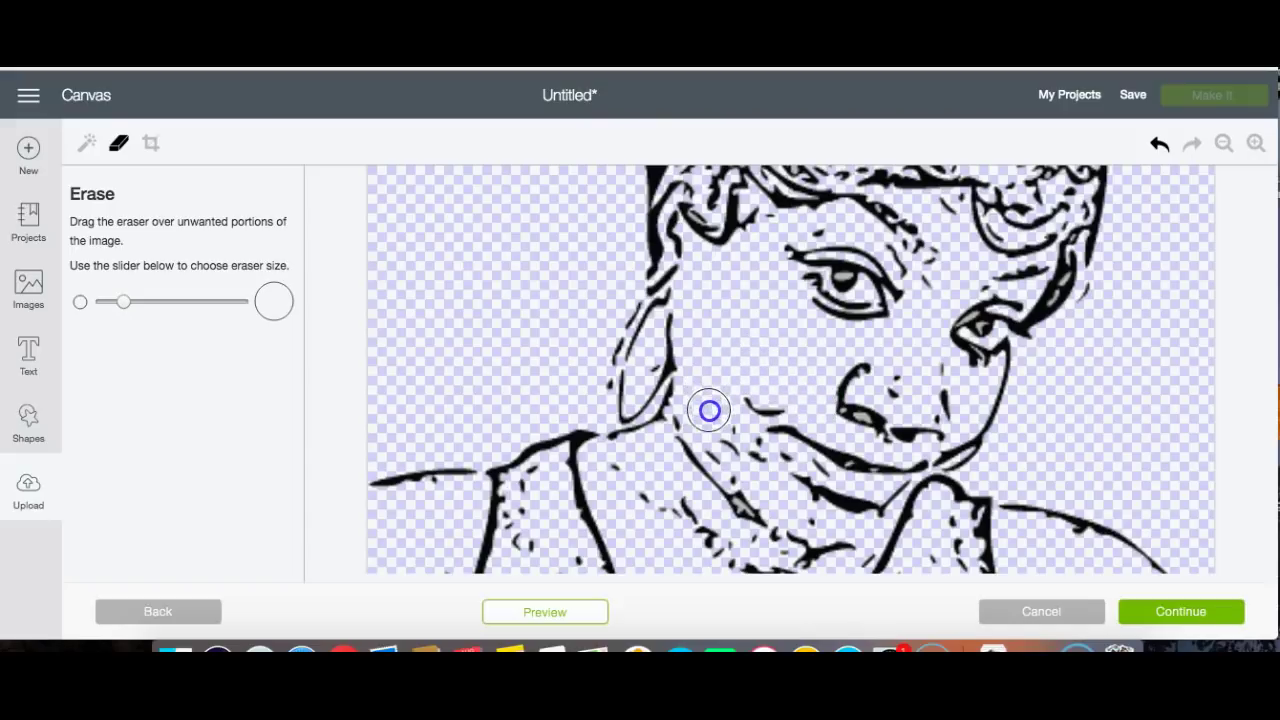
pyautogui.scroll(-2, 711, 414)
pyautogui.moveTo(712, 380)
pyautogui.mouseDown()
pyautogui.moveTo(714, 357)
pyautogui.moveTo(731, 383)
pyautogui.moveTo(718, 357)
pyautogui.moveTo(744, 390)
pyautogui.mouseUp()
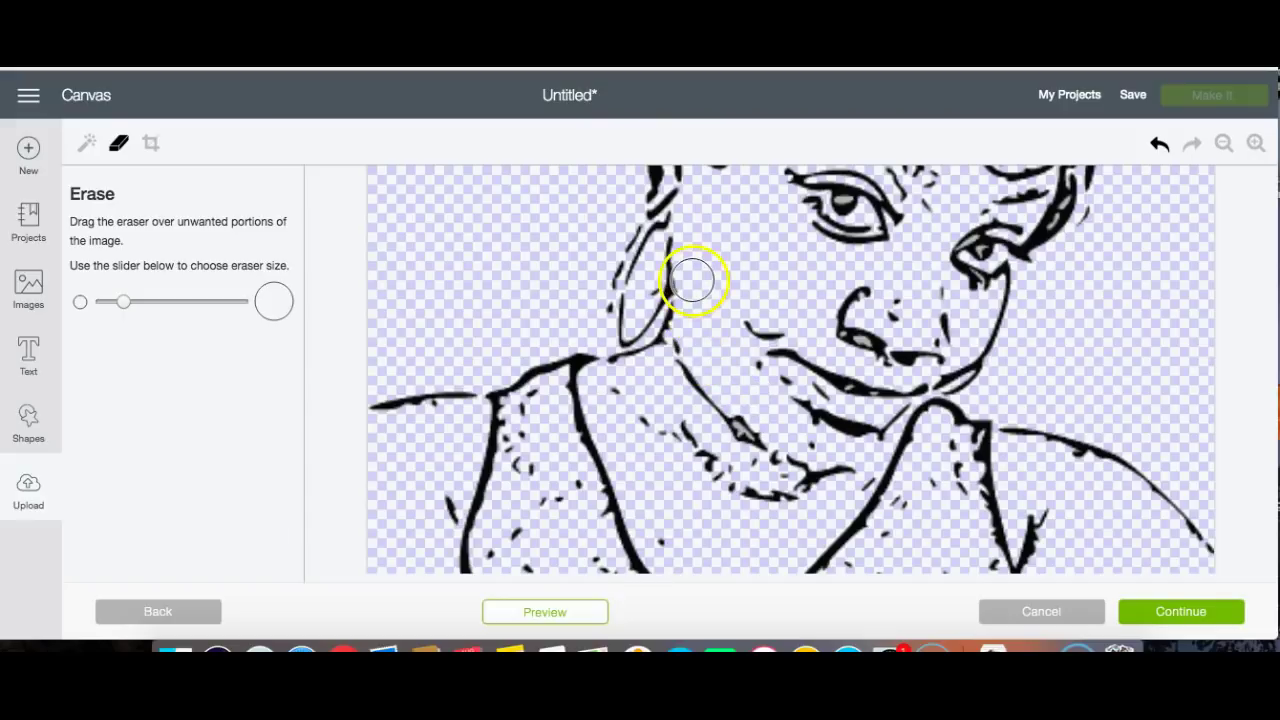
pyautogui.moveTo(737, 286); pyautogui.dragTo(731, 283)
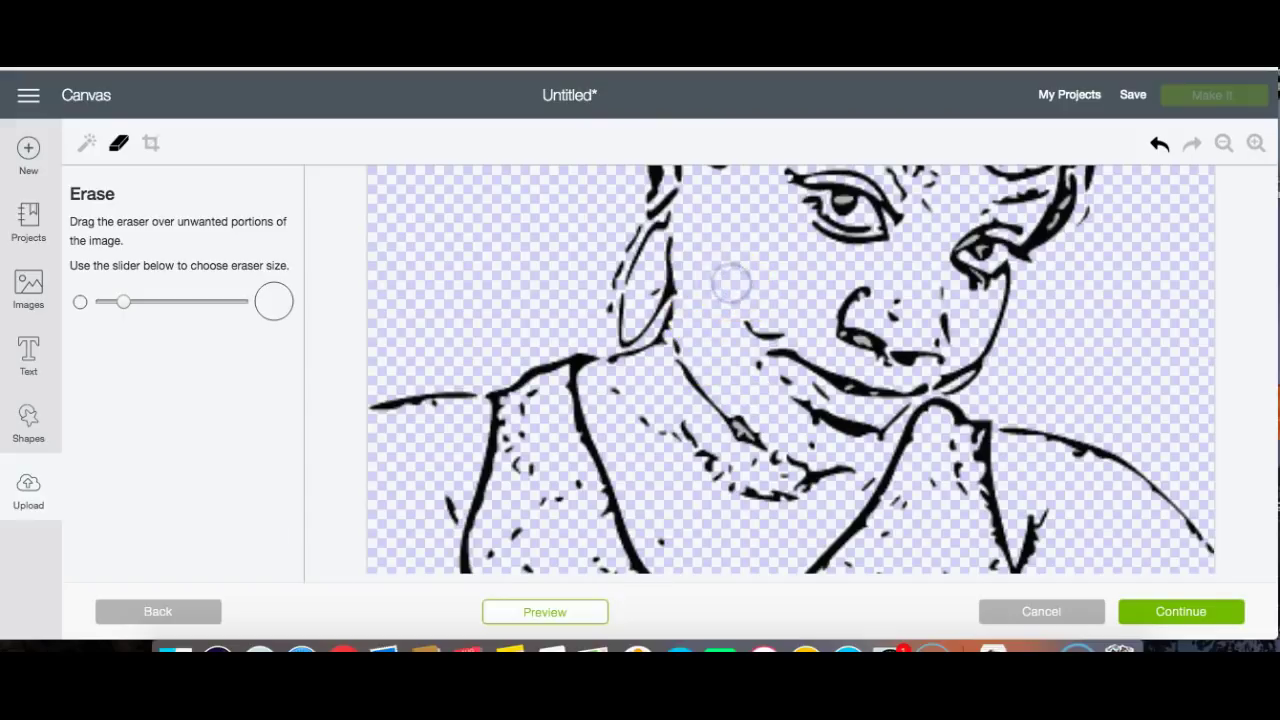
# Remove the leftover light patches enclosed in the nostril, lips, eyes and hair using Select & erase.
pyautogui.scroll(2, 731, 283)
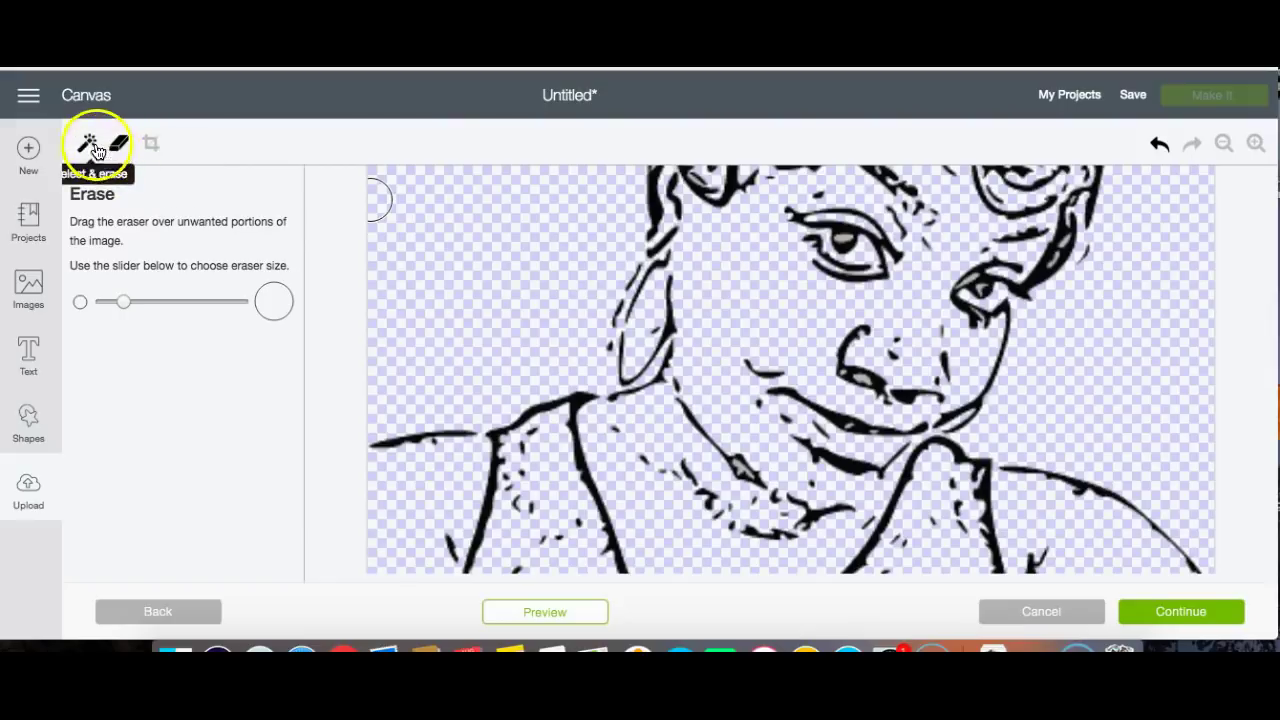
pyautogui.click(95, 148)
pyautogui.click(862, 379)
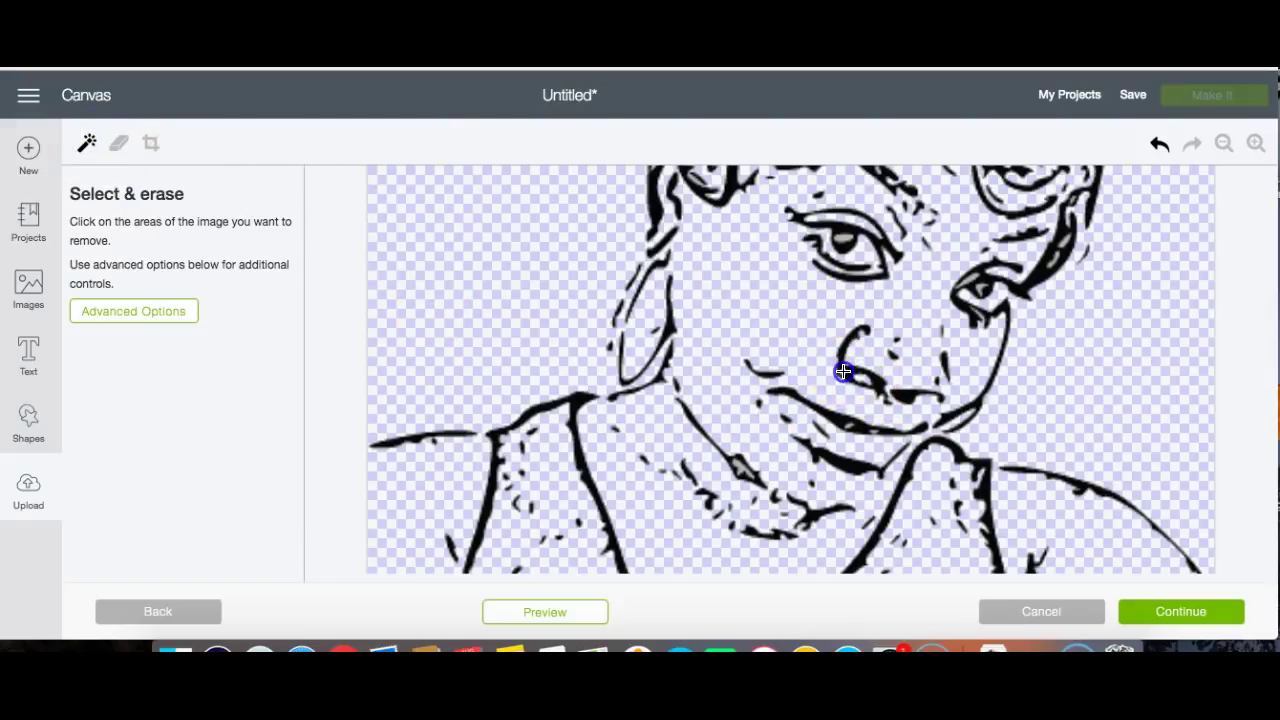
pyautogui.click(870, 431)
pyautogui.click(843, 240)
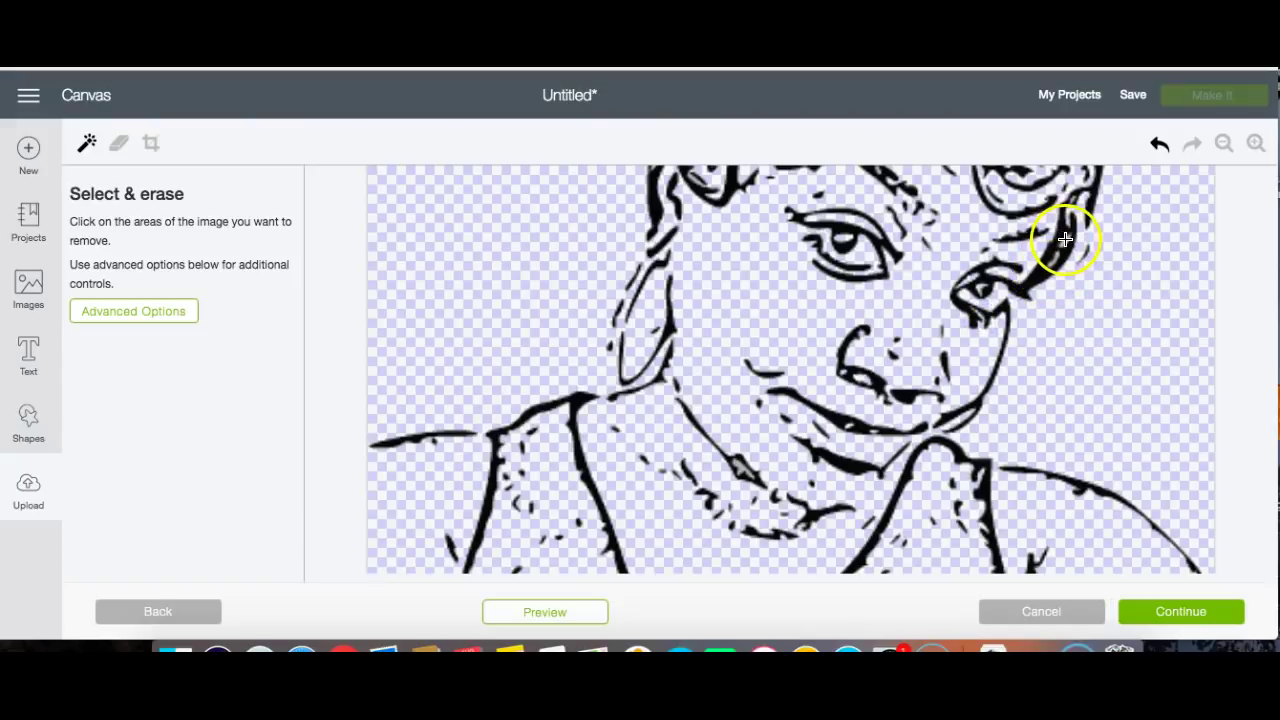
pyautogui.scroll(5, 871, 309)
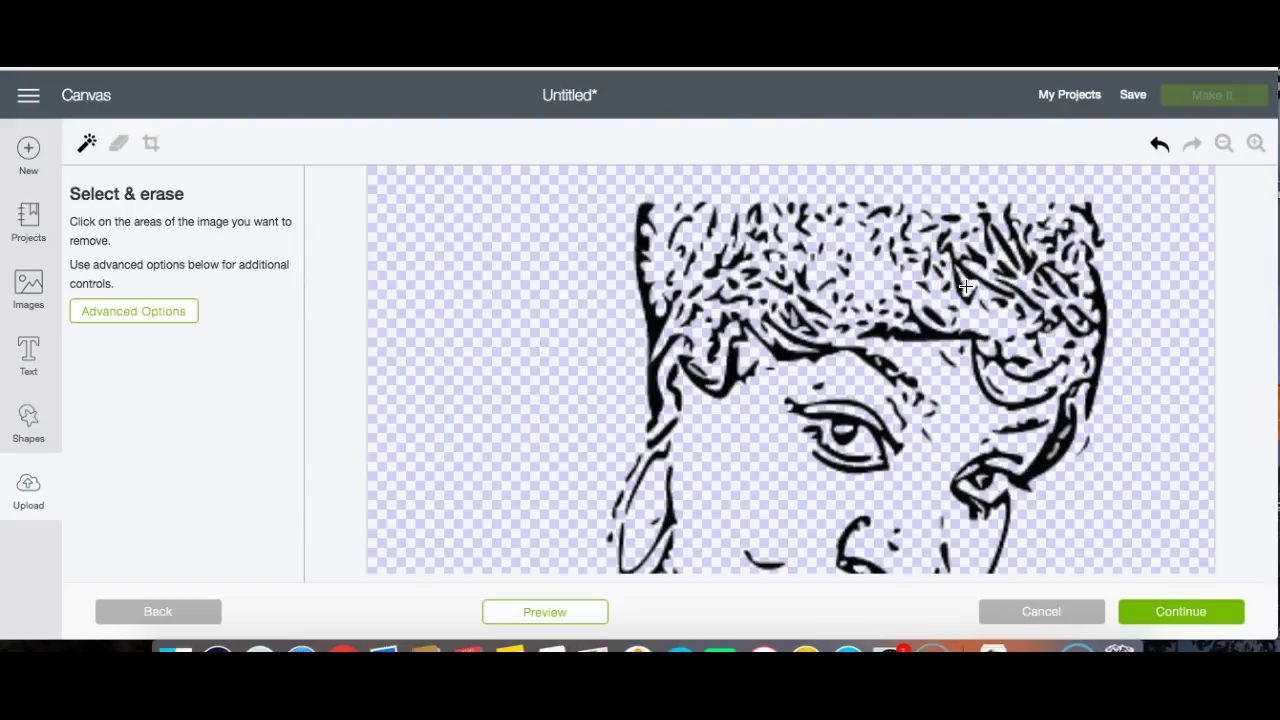
# Erase the stray specks and short marks from the neck area inside the shirt's neckline.
pyautogui.scroll(-3, 964, 286)
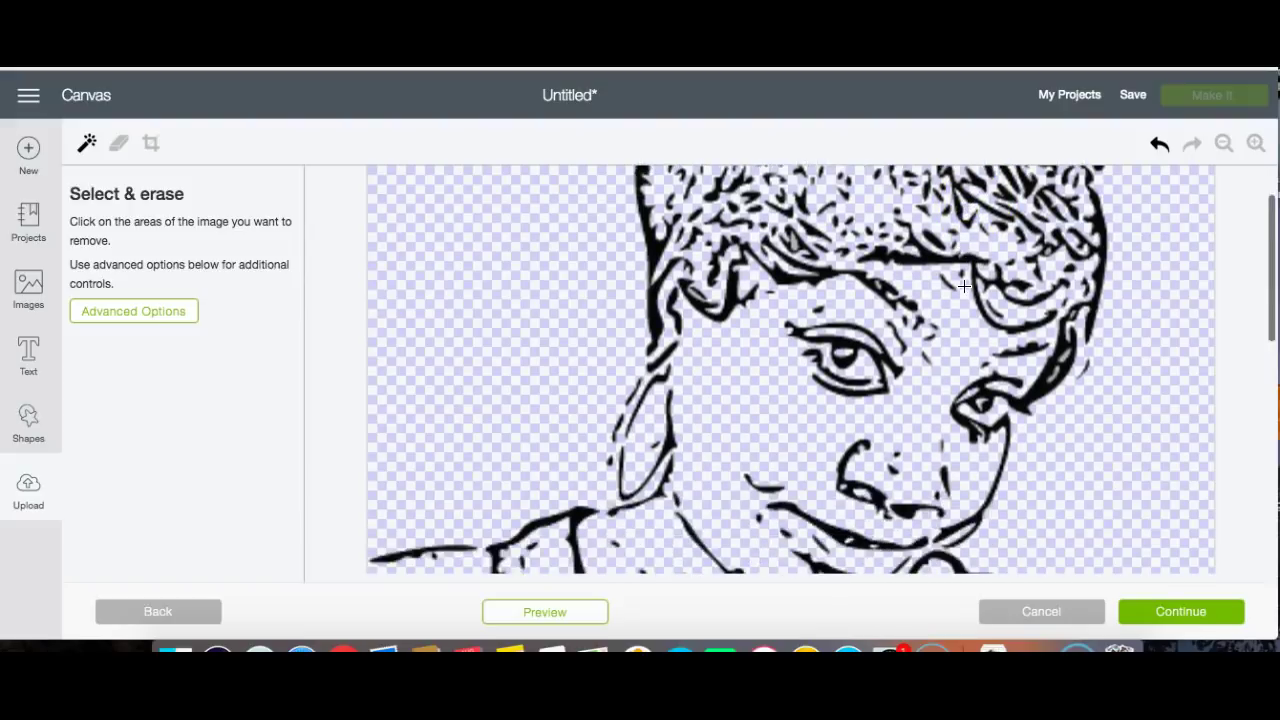
pyautogui.scroll(-2, 964, 286)
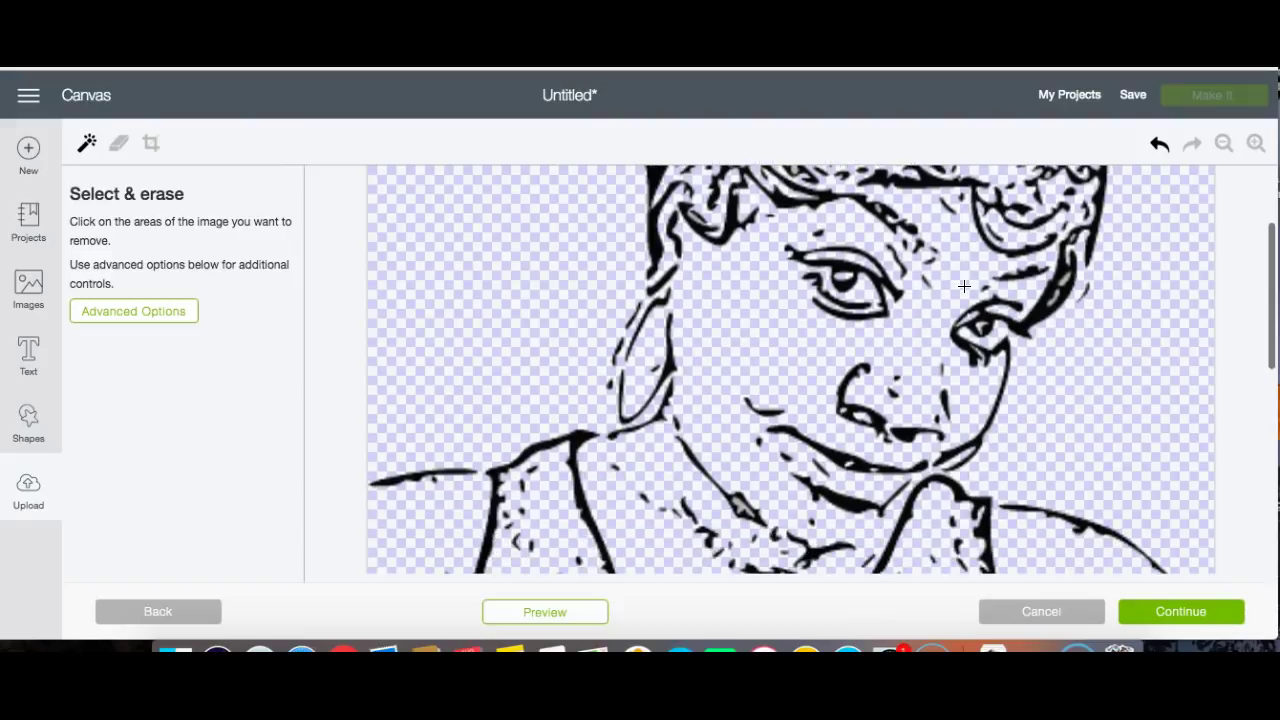
pyautogui.scroll(-4, 964, 286)
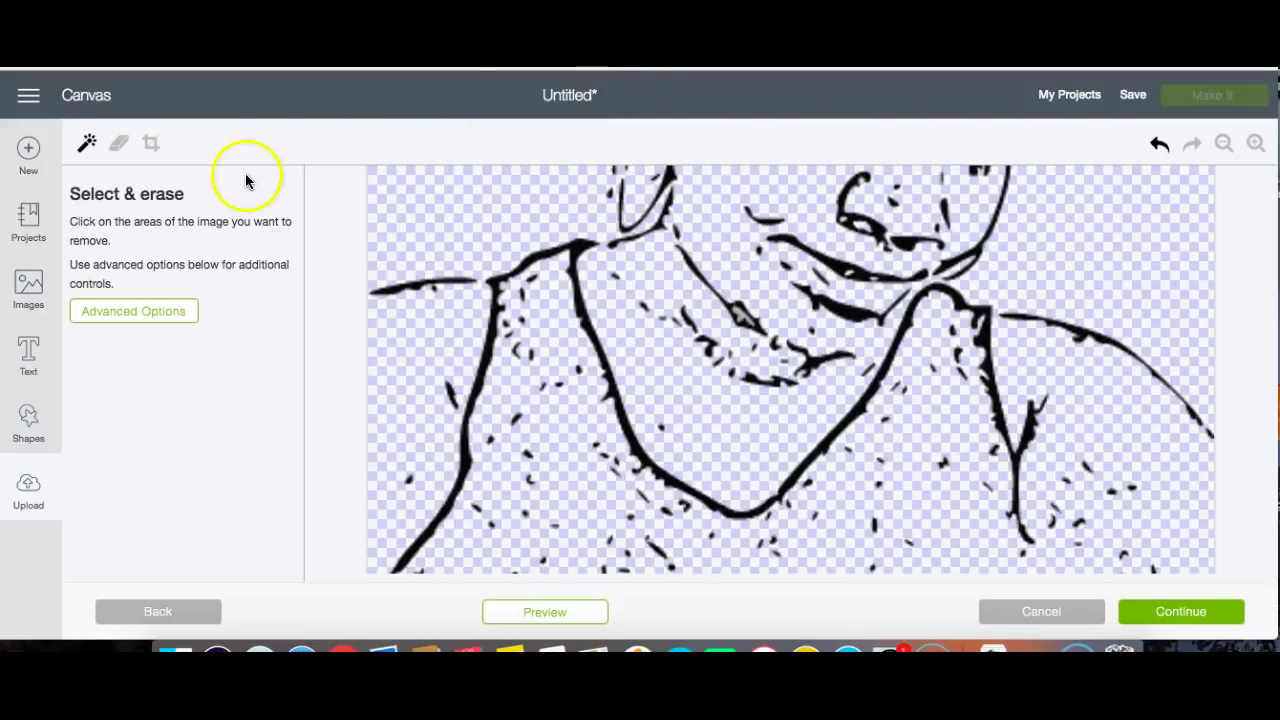
pyautogui.click(118, 143)
pyautogui.moveTo(663, 318)
pyautogui.mouseDown()
pyautogui.moveTo(614, 286)
pyautogui.moveTo(637, 300)
pyautogui.mouseUp()
pyautogui.moveTo(702, 353); pyautogui.dragTo(789, 405)
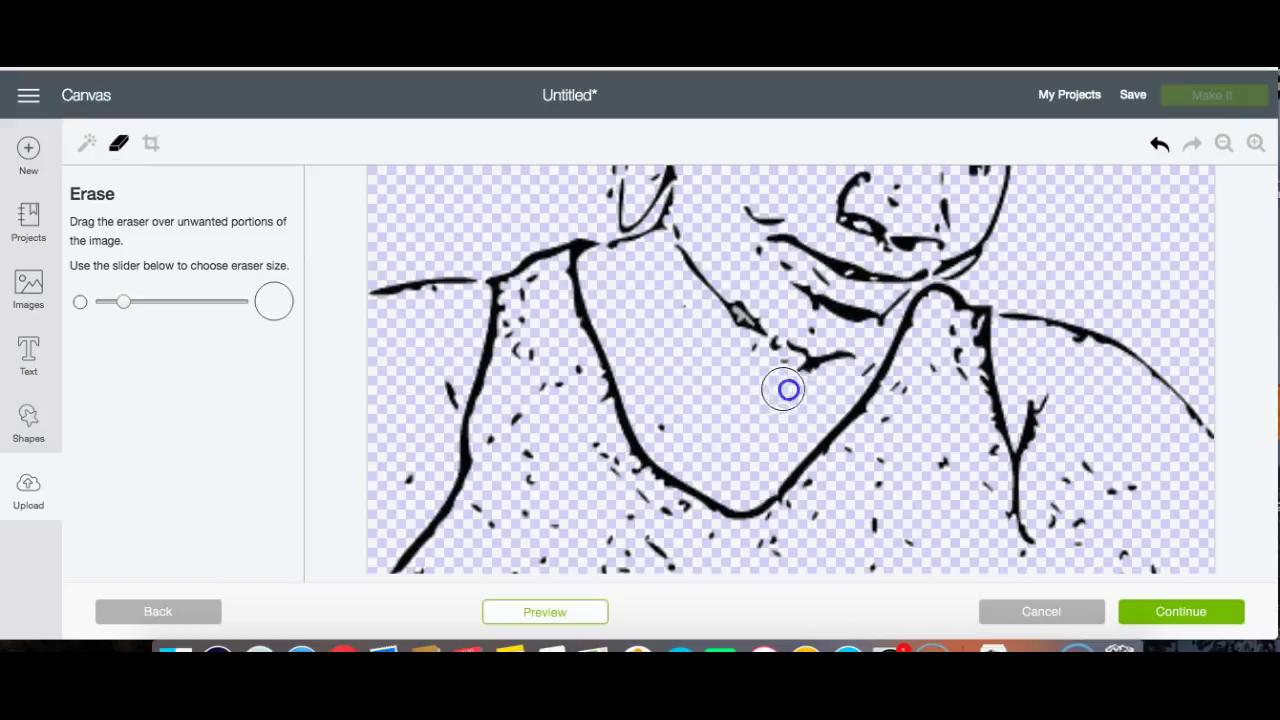
pyautogui.click(957, 446)
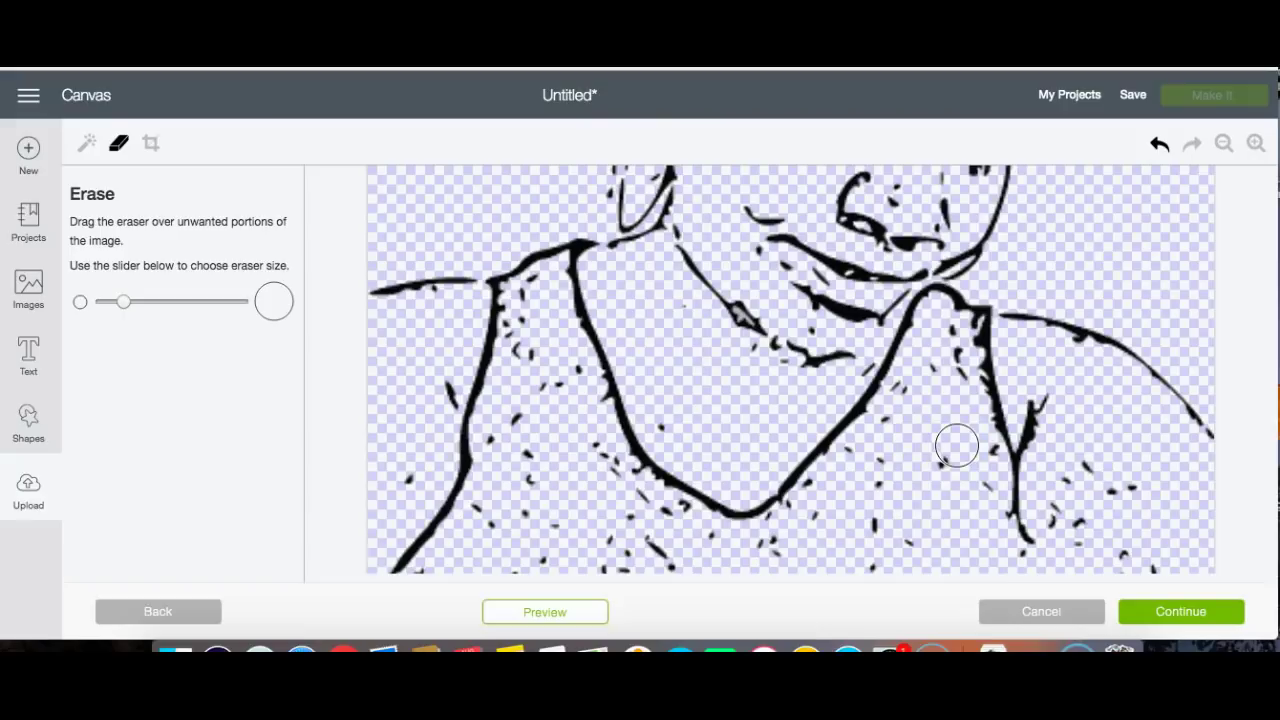
# Erase the stray specks scattered over the shirt beside and just below the neckline, from one strap to the other.
pyautogui.scroll(-5, 957, 446)
pyautogui.scroll(3, 955, 440)
pyautogui.click(953, 437)
pyautogui.moveTo(953, 437)
pyautogui.mouseDown()
pyautogui.moveTo(657, 266)
pyautogui.moveTo(523, 234)
pyautogui.moveTo(534, 214)
pyautogui.moveTo(531, 242)
pyautogui.mouseUp()
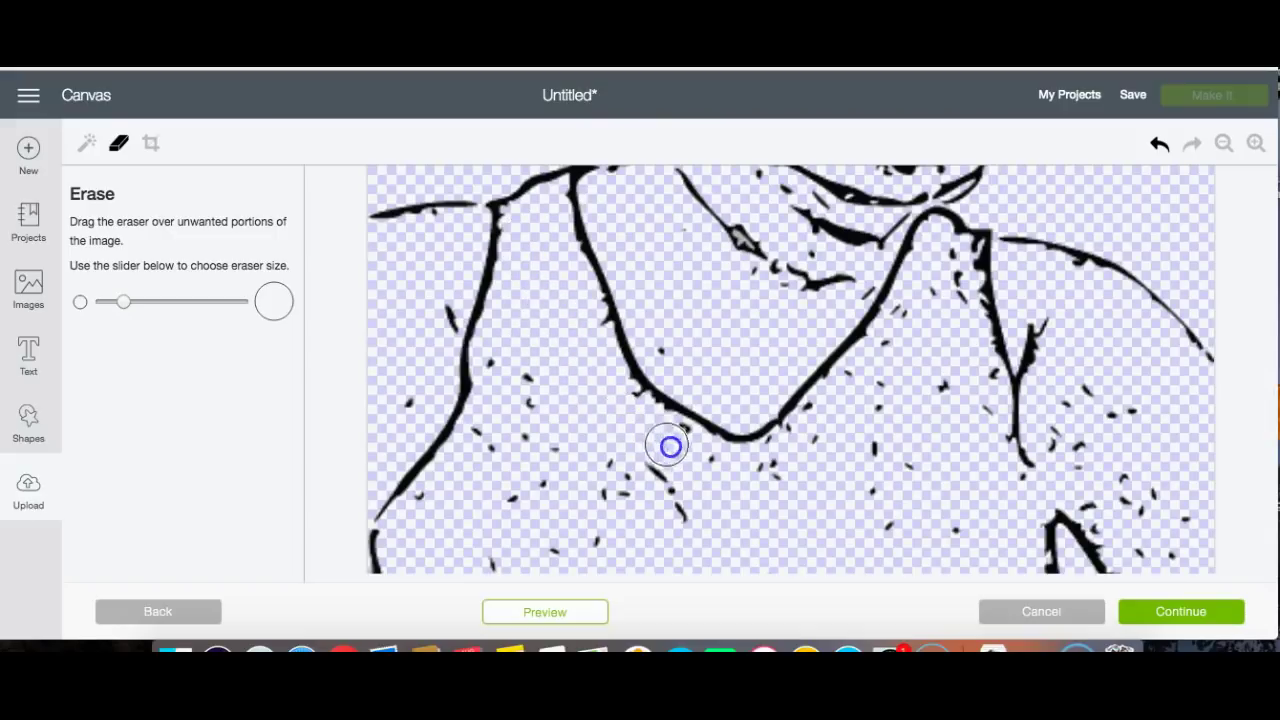
pyautogui.moveTo(668, 497)
pyautogui.mouseDown()
pyautogui.moveTo(629, 500)
pyautogui.moveTo(577, 458)
pyautogui.moveTo(544, 376)
pyautogui.moveTo(506, 401)
pyautogui.moveTo(501, 368)
pyautogui.moveTo(495, 430)
pyautogui.moveTo(426, 513)
pyautogui.moveTo(524, 395)
pyautogui.moveTo(529, 451)
pyautogui.moveTo(492, 526)
pyautogui.moveTo(495, 560)
pyautogui.moveTo(565, 525)
pyautogui.moveTo(530, 476)
pyautogui.moveTo(603, 543)
pyautogui.moveTo(592, 456)
pyautogui.moveTo(651, 477)
pyautogui.moveTo(680, 444)
pyautogui.moveTo(683, 541)
pyautogui.moveTo(699, 478)
pyautogui.moveTo(779, 478)
pyautogui.moveTo(792, 453)
pyautogui.moveTo(775, 458)
pyautogui.moveTo(871, 371)
pyautogui.moveTo(939, 259)
pyautogui.moveTo(979, 385)
pyautogui.mouseUp()
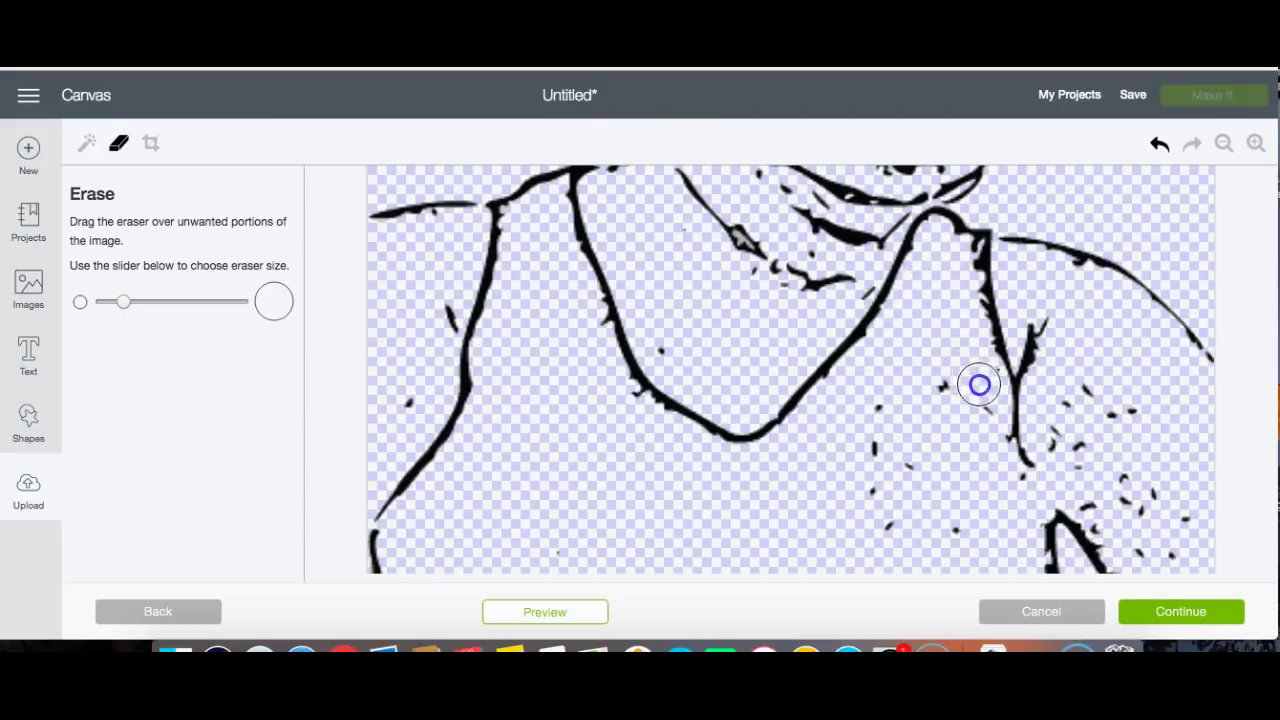
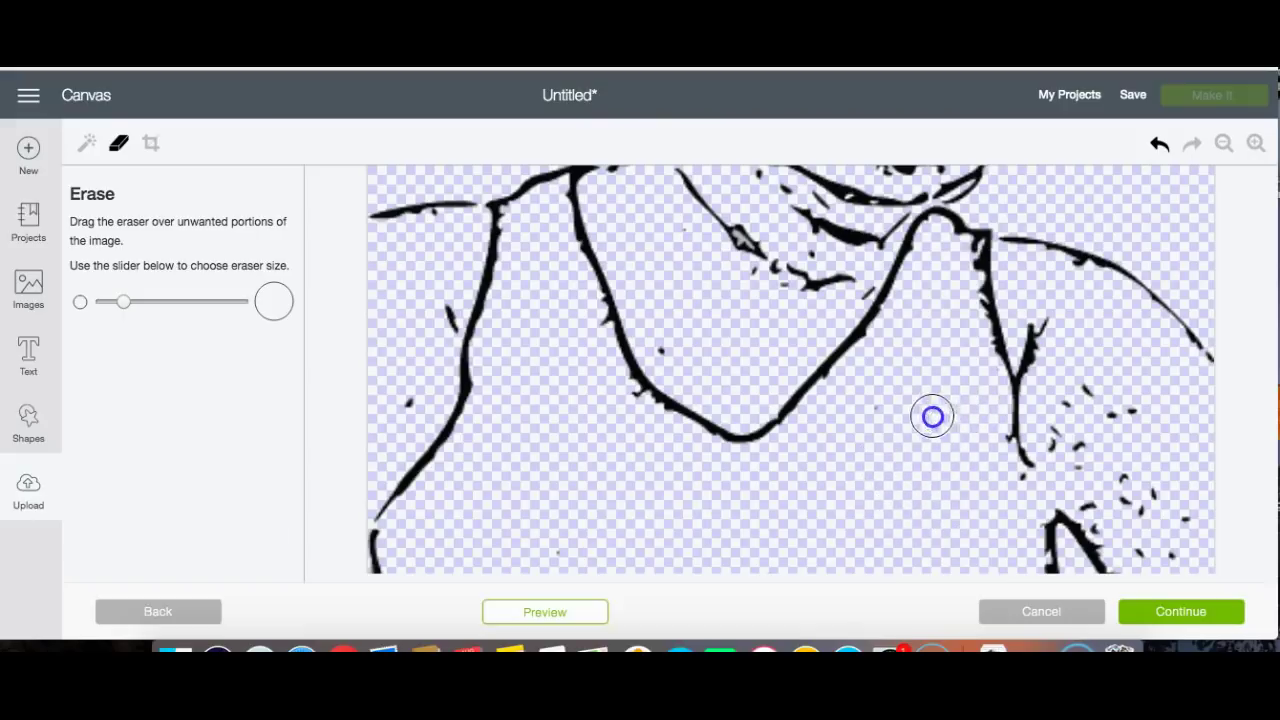
# Erase the stray specks on the shirt around the Pink lettering and near the arm at the image's lower edge.
pyautogui.scroll(-5, 906, 449)
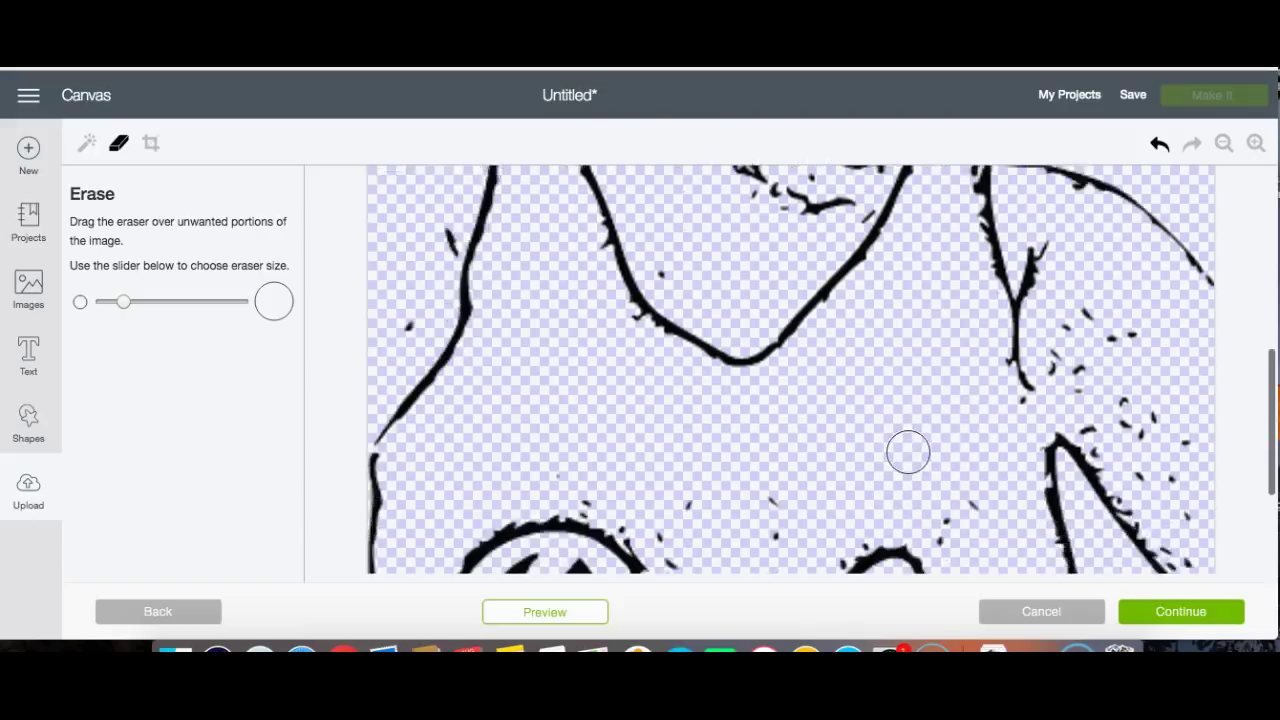
pyautogui.moveTo(705, 440)
pyautogui.mouseDown()
pyautogui.moveTo(666, 407)
pyautogui.moveTo(706, 397)
pyautogui.moveTo(674, 414)
pyautogui.moveTo(728, 458)
pyautogui.moveTo(766, 386)
pyautogui.moveTo(820, 377)
pyautogui.moveTo(954, 400)
pyautogui.moveTo(955, 423)
pyautogui.moveTo(997, 434)
pyautogui.moveTo(1034, 471)
pyautogui.moveTo(1043, 507)
pyautogui.moveTo(1046, 483)
pyautogui.moveTo(983, 480)
pyautogui.moveTo(966, 523)
pyautogui.moveTo(1011, 533)
pyautogui.mouseUp()
pyautogui.moveTo(800, 380)
pyautogui.mouseDown()
pyautogui.moveTo(843, 398)
pyautogui.moveTo(843, 424)
pyautogui.moveTo(855, 417)
pyautogui.moveTo(693, 419)
pyautogui.moveTo(609, 394)
pyautogui.moveTo(558, 360)
pyautogui.moveTo(431, 457)
pyautogui.mouseUp()
pyautogui.scroll(-3, 561, 362)
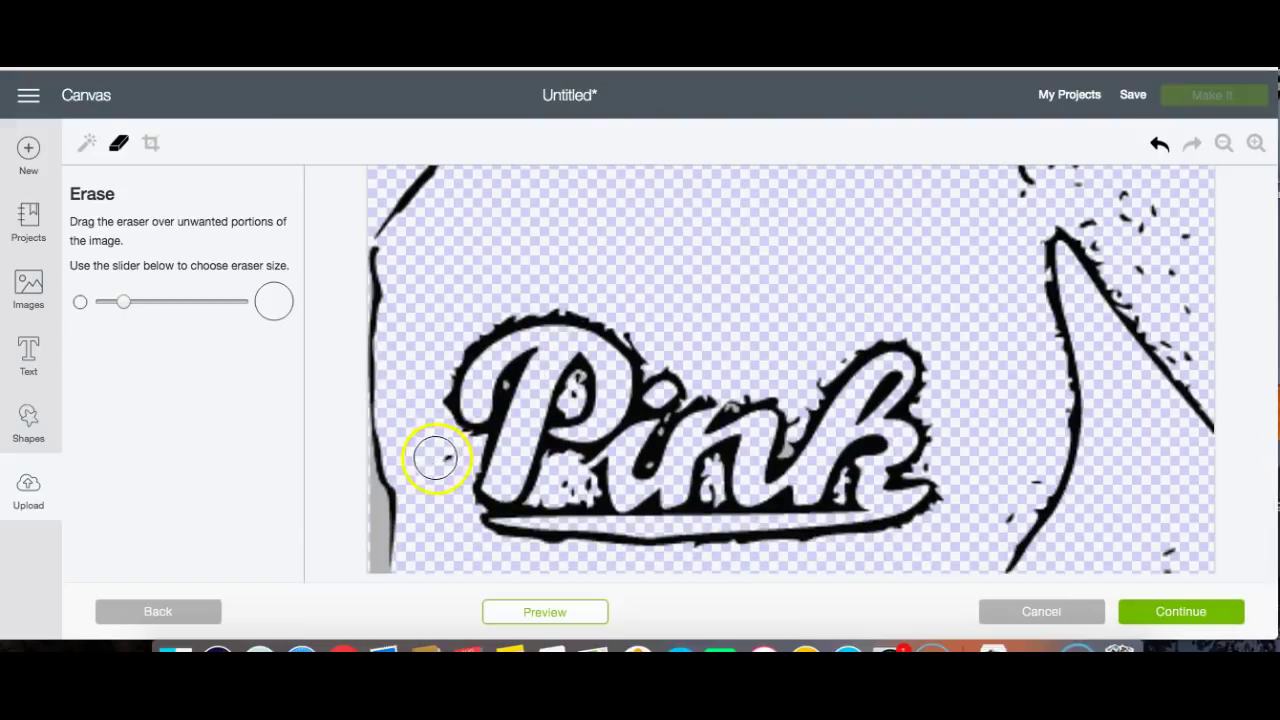
pyautogui.click(669, 543)
pyautogui.click(1010, 508)
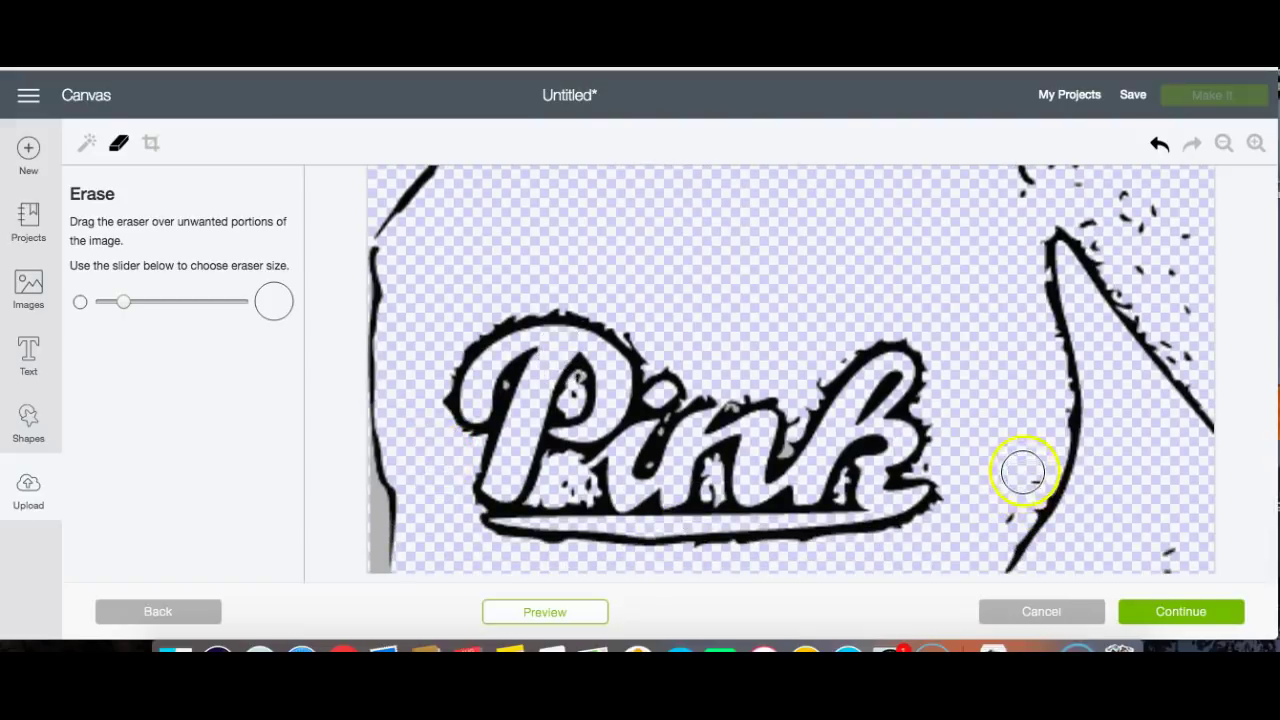
pyautogui.click(1205, 542)
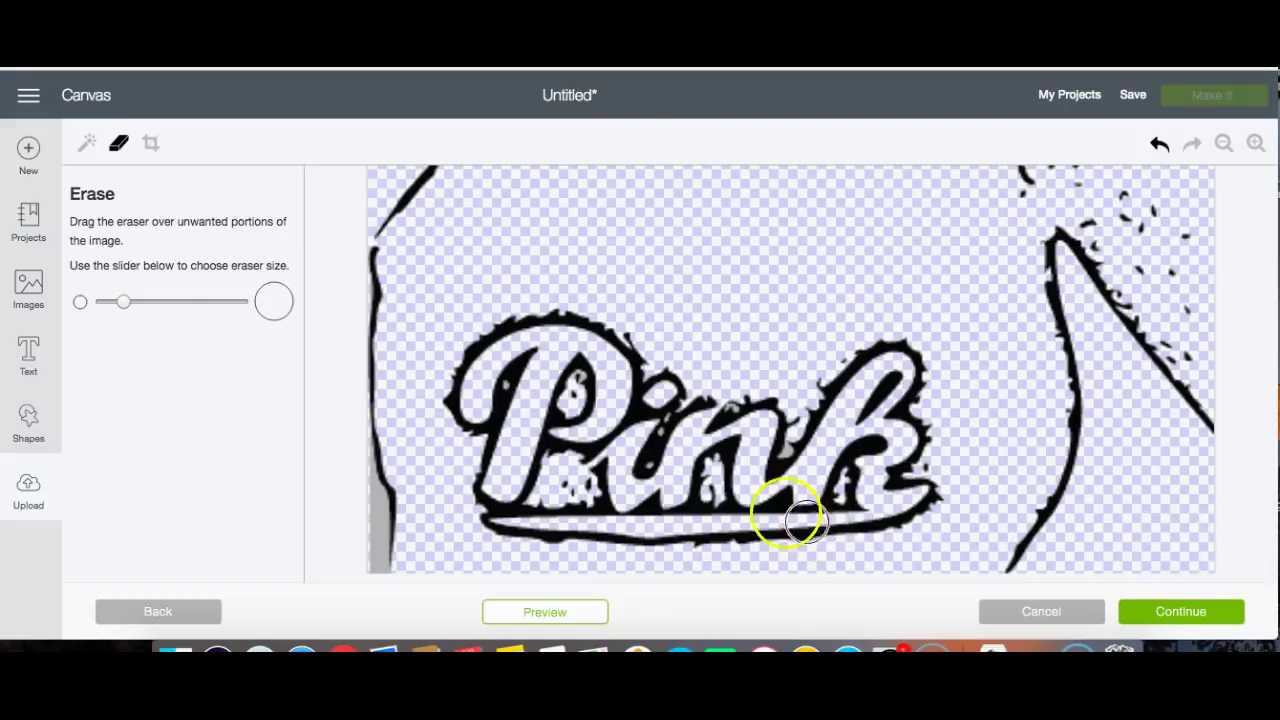
pyautogui.click(87, 146)
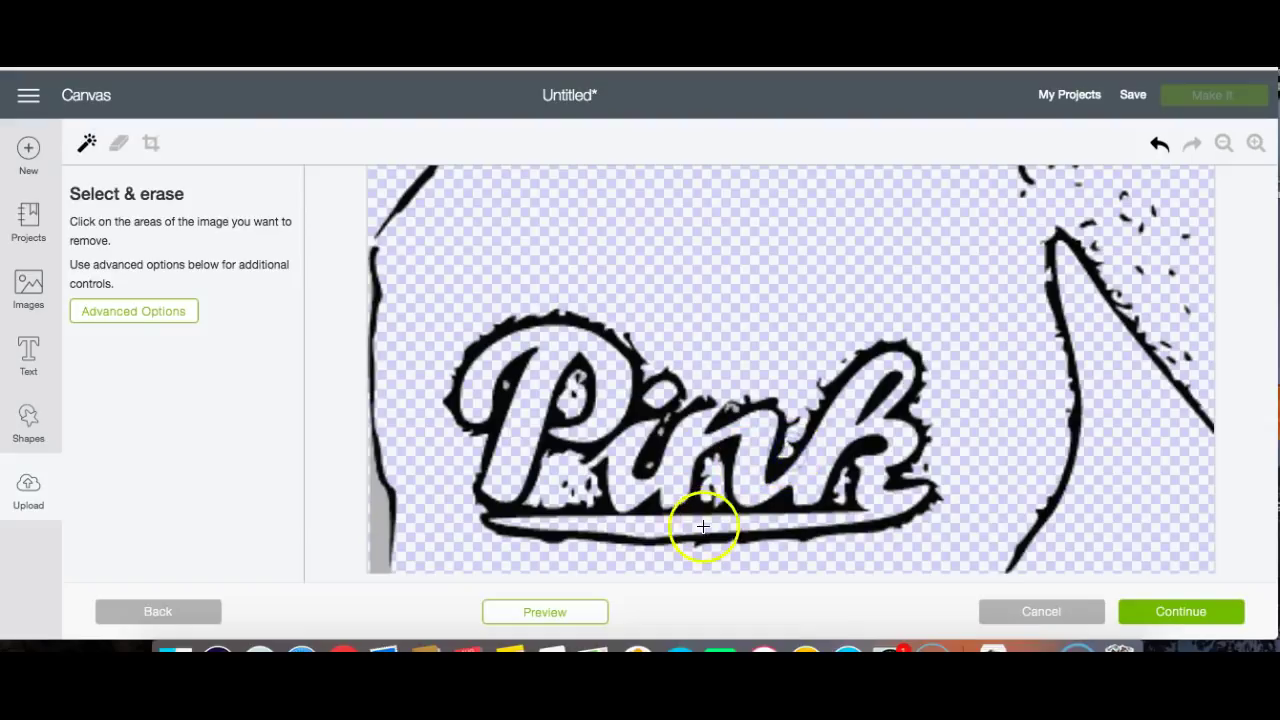
pyautogui.click(731, 408)
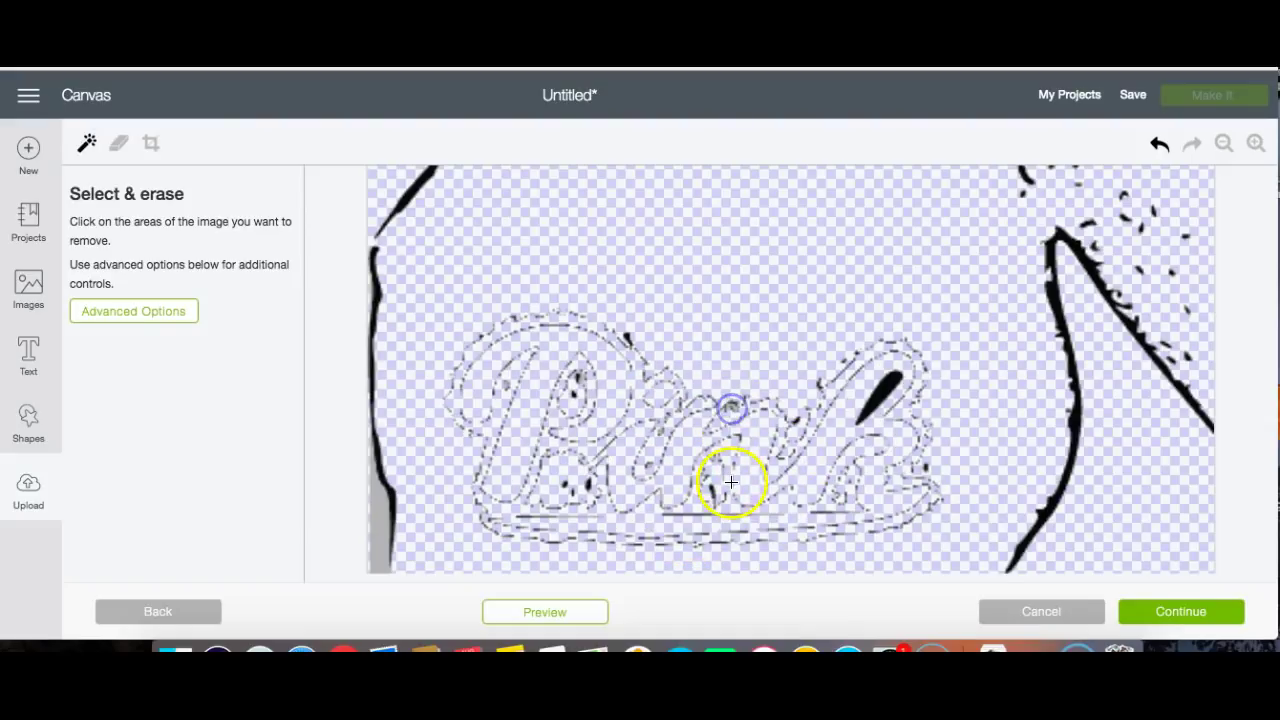
pyautogui.click(1159, 144)
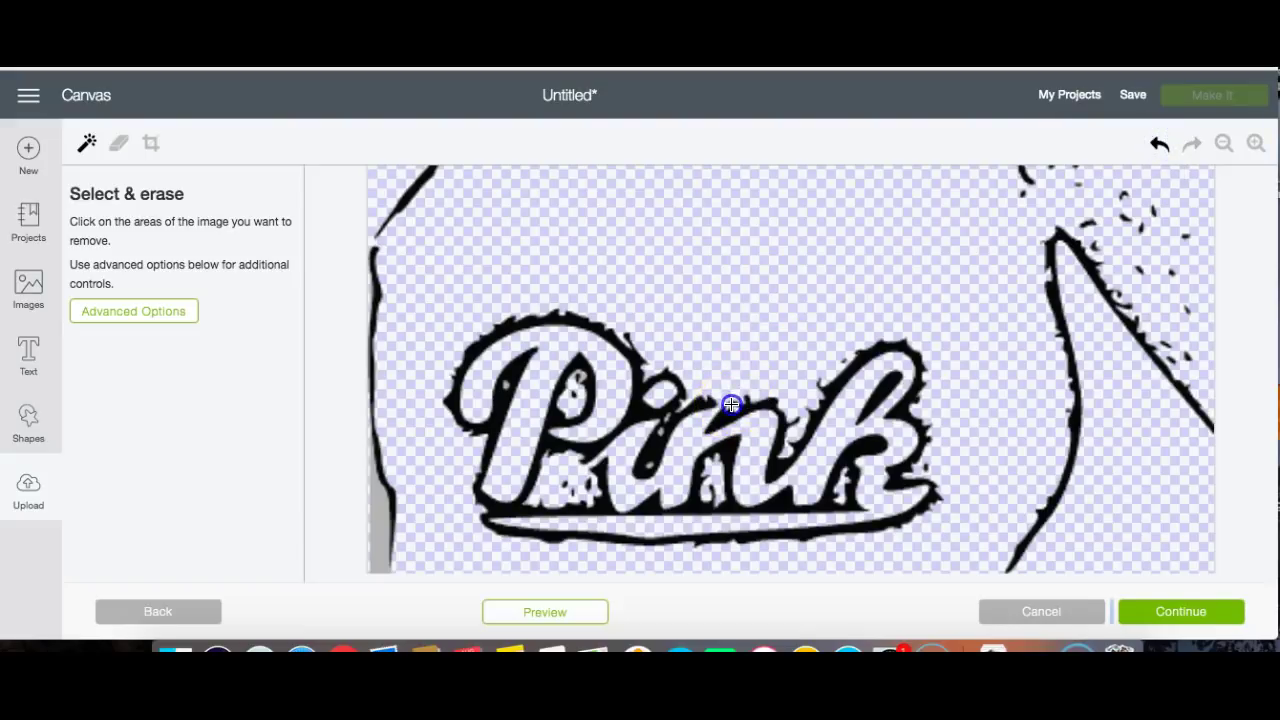
# Erase the cluster of stray specks on the upper arm beside the shirt's armhole with the Erase tool.
pyautogui.scroll(10, 760, 314)
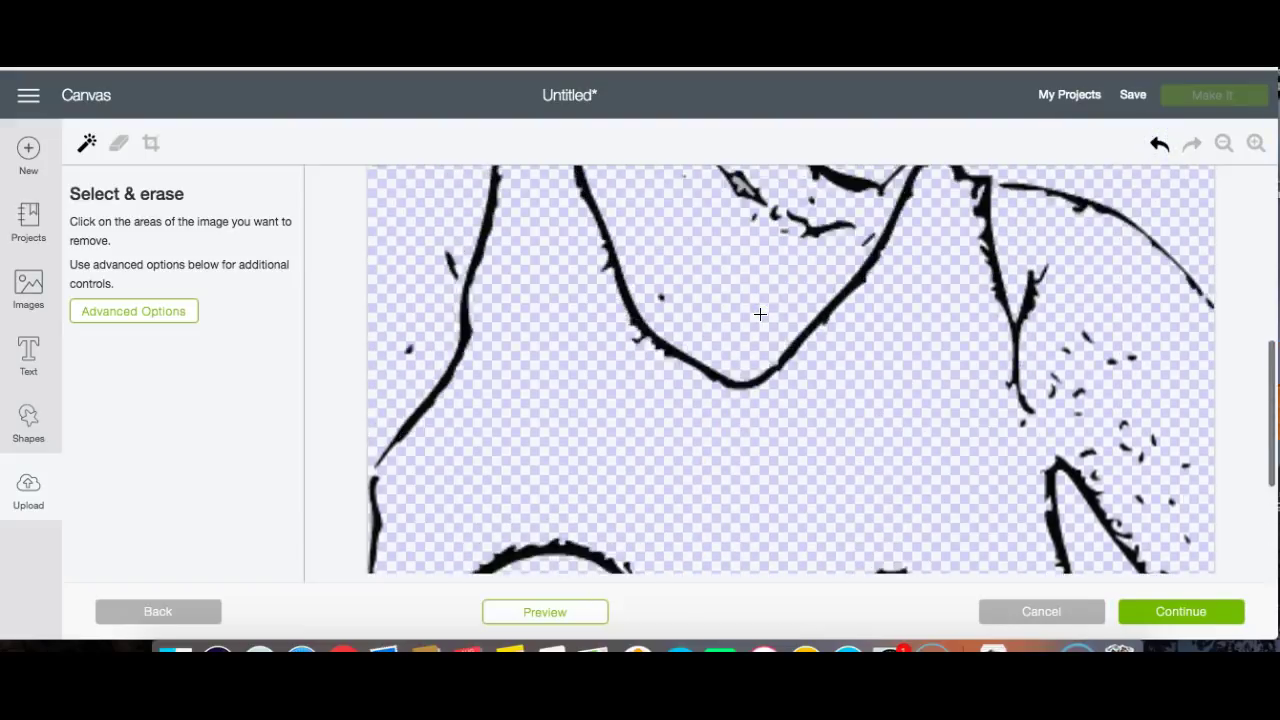
pyautogui.scroll(-5, 760, 314)
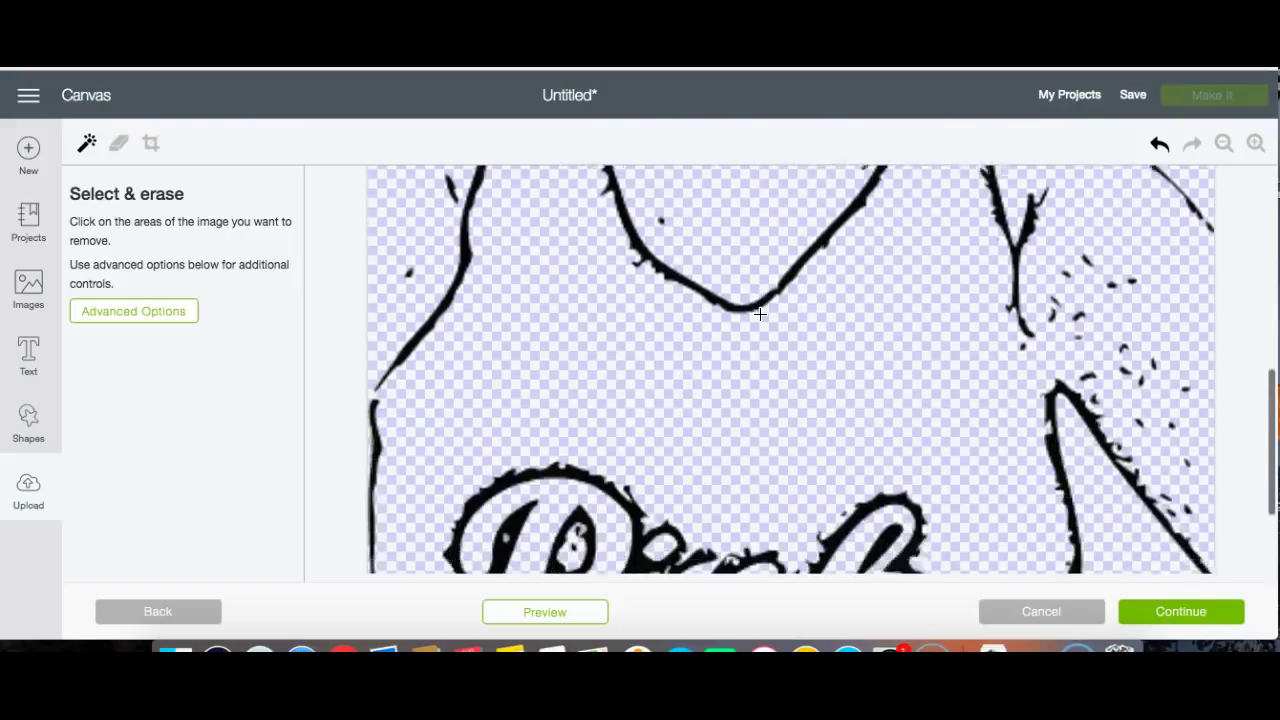
pyautogui.click(118, 143)
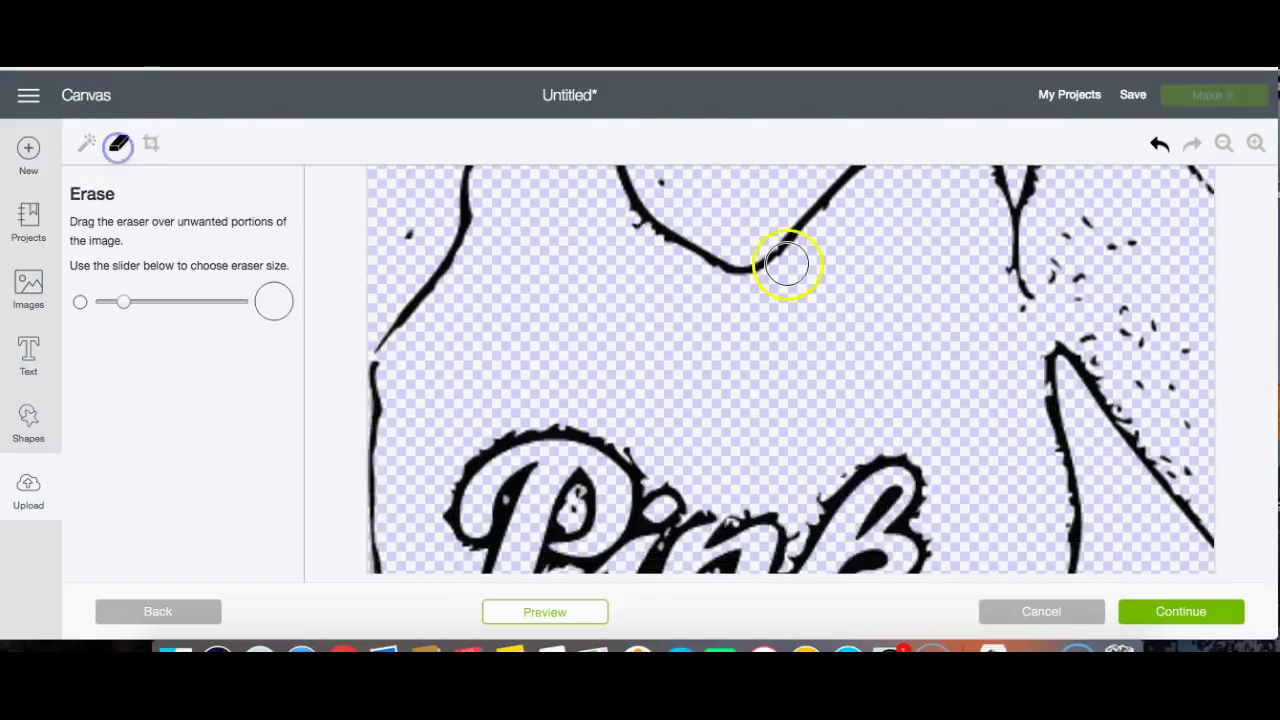
pyautogui.moveTo(1122, 230)
pyautogui.mouseDown()
pyautogui.moveTo(1079, 234)
pyautogui.moveTo(1067, 278)
pyautogui.moveTo(1200, 367)
pyautogui.moveTo(1205, 400)
pyautogui.moveTo(1149, 381)
pyautogui.moveTo(1196, 463)
pyautogui.moveTo(1104, 329)
pyautogui.moveTo(1033, 321)
pyautogui.moveTo(1009, 347)
pyautogui.moveTo(902, 360)
pyautogui.mouseUp()
pyautogui.scroll(3, 902, 360)
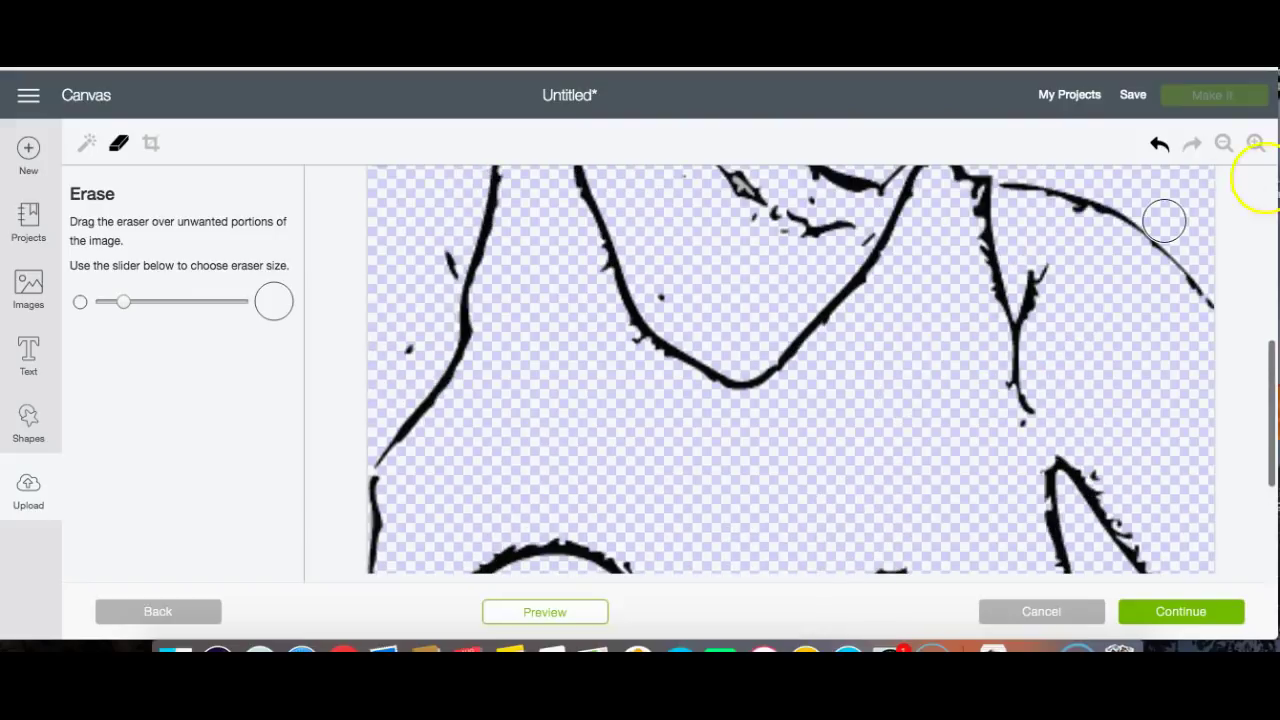
# Remove the gray patch enclosed in the jawline with Select & erase and view the whole portrait.
pyautogui.click(87, 143)
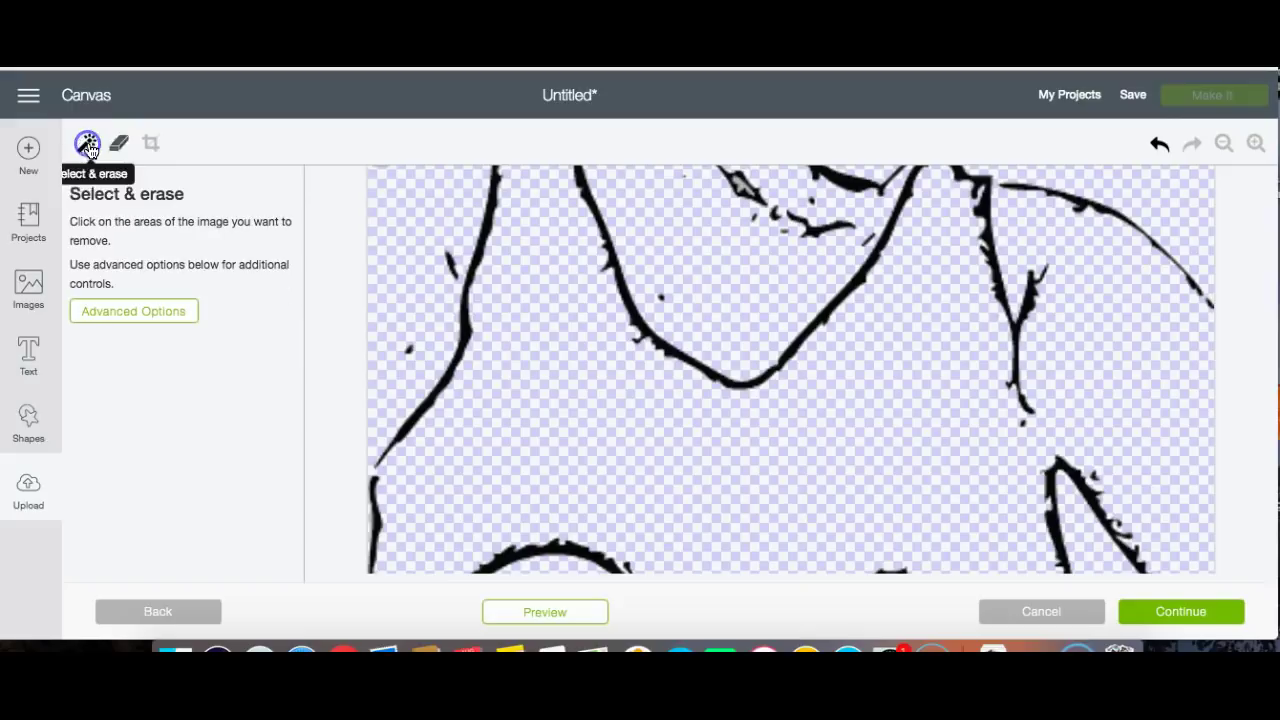
pyautogui.click(738, 184)
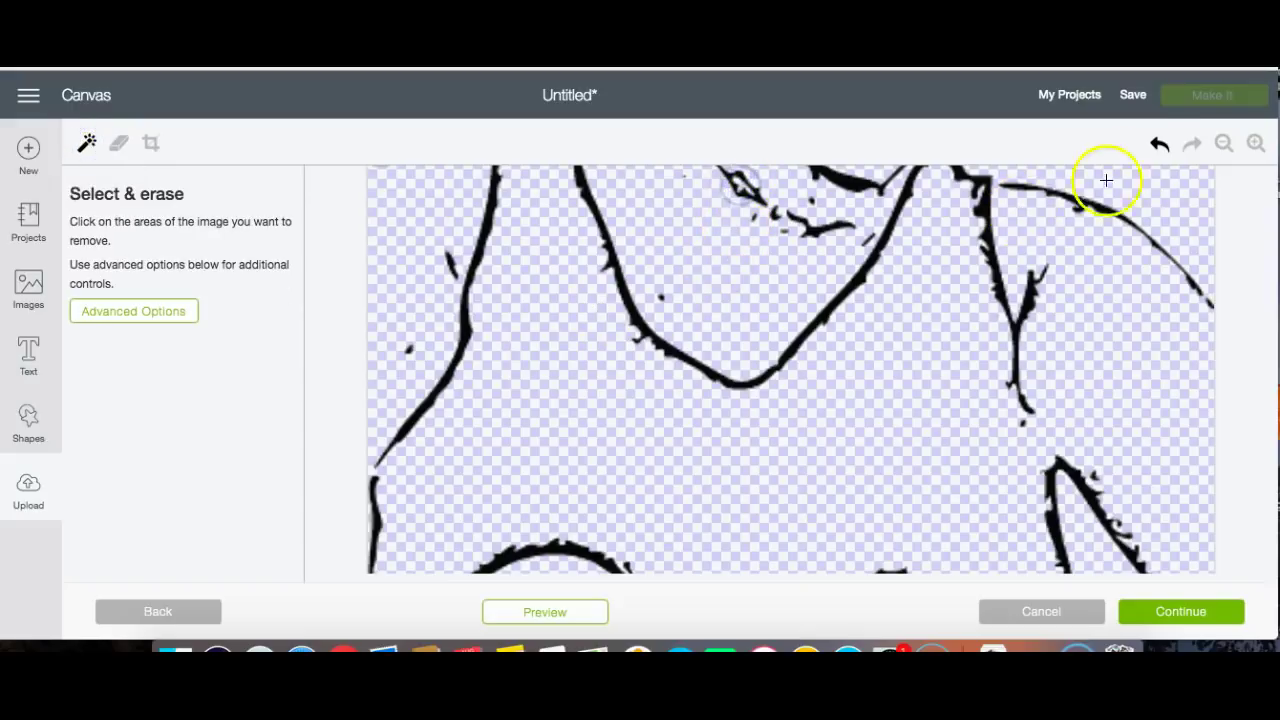
pyautogui.click(1224, 144)
pyautogui.click(1225, 144)
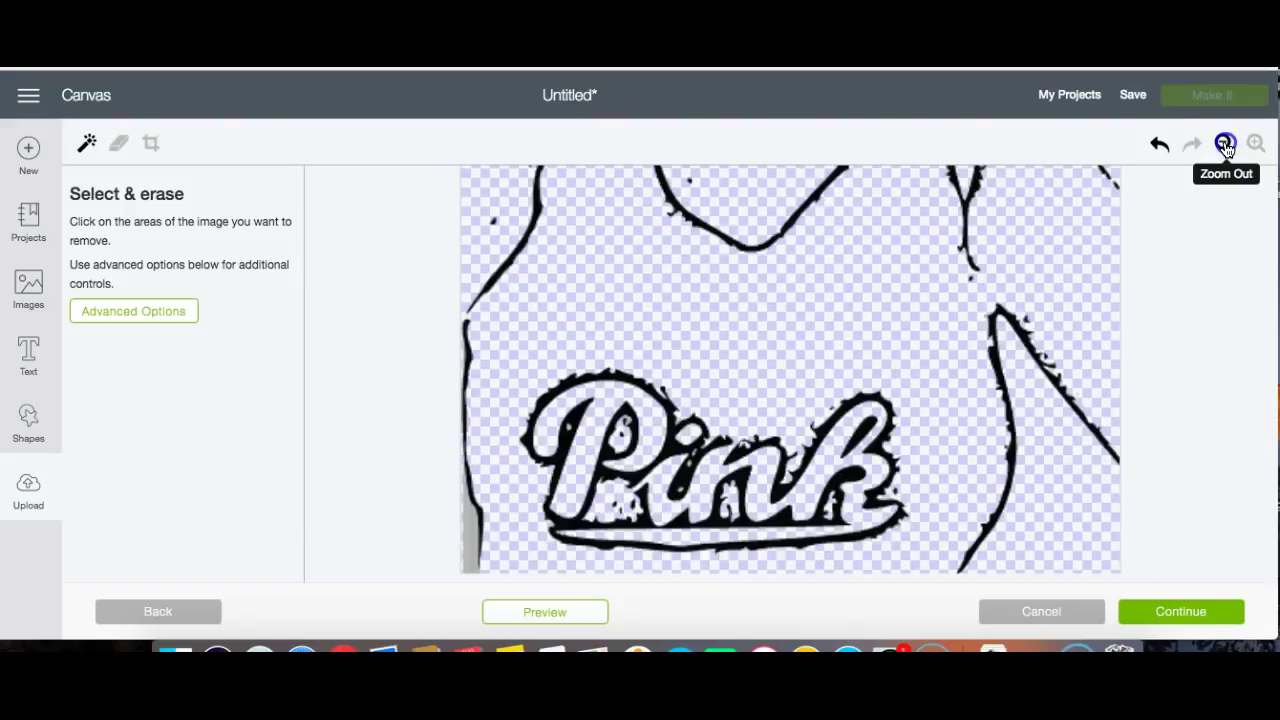
pyautogui.click(1225, 144)
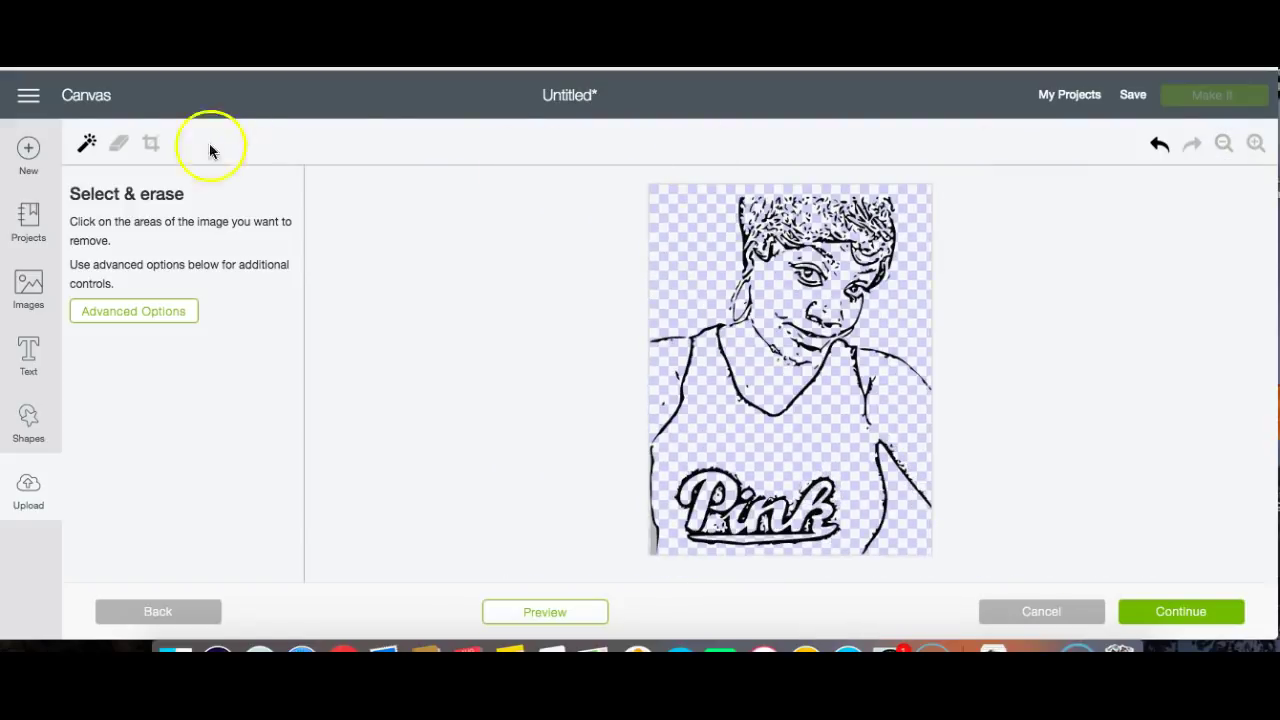
# Reduce the eraser size slightly and erase the small marks at the hairline above the forehead.
pyautogui.click(118, 143)
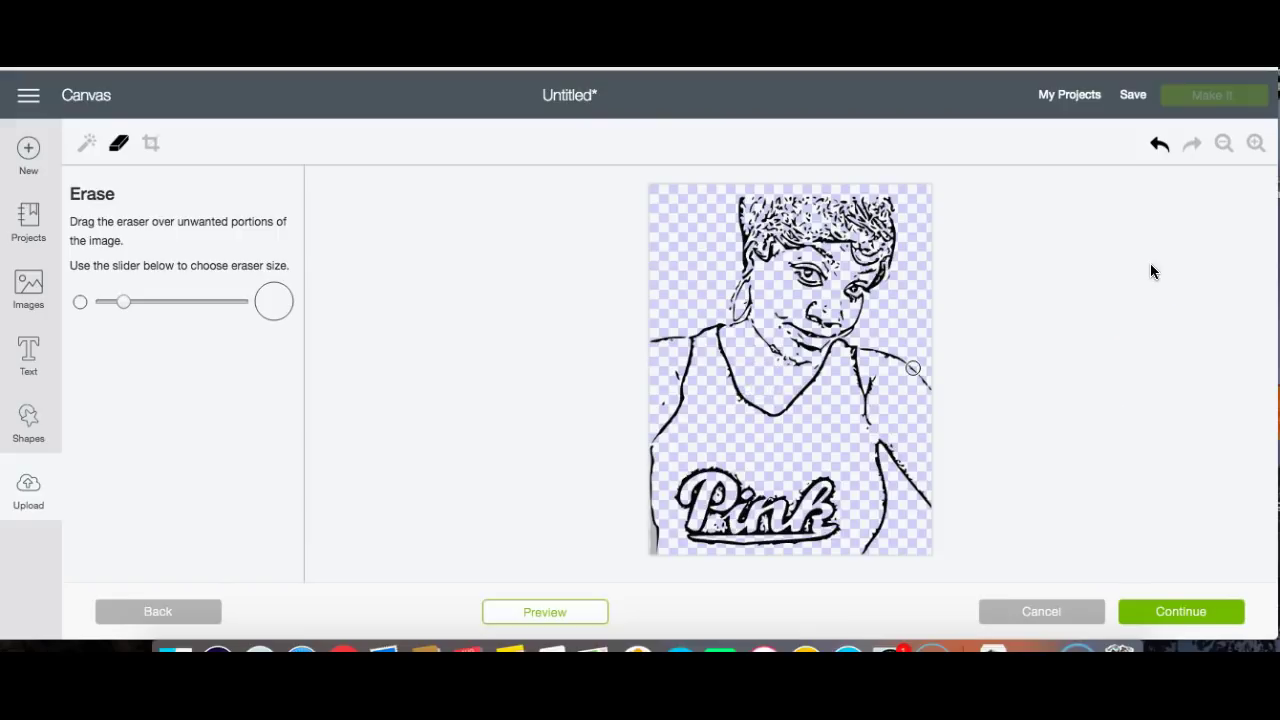
pyautogui.click(1256, 143)
pyautogui.click(1256, 143)
pyautogui.click(1256, 143)
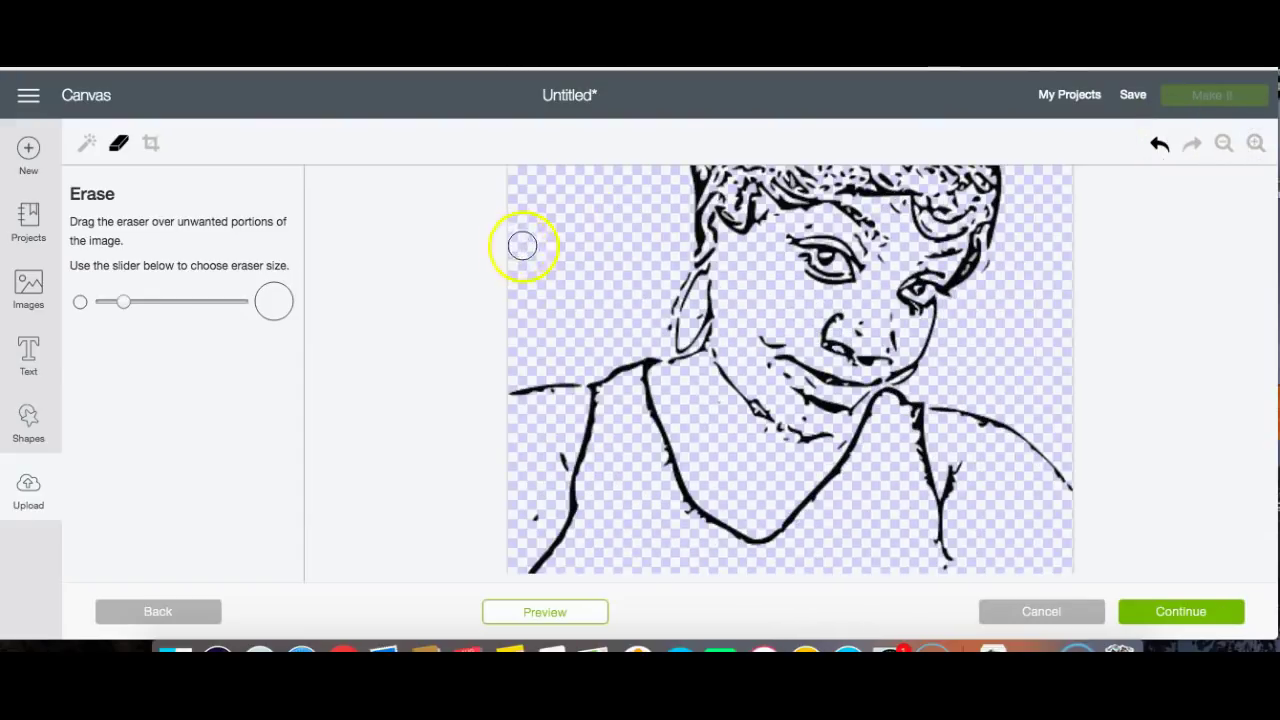
pyautogui.scroll(2, 545, 248)
pyautogui.moveTo(543, 249)
pyautogui.mouseDown()
pyautogui.moveTo(729, 229)
pyautogui.moveTo(823, 314)
pyautogui.moveTo(808, 298)
pyautogui.mouseUp()
pyautogui.click(125, 302)
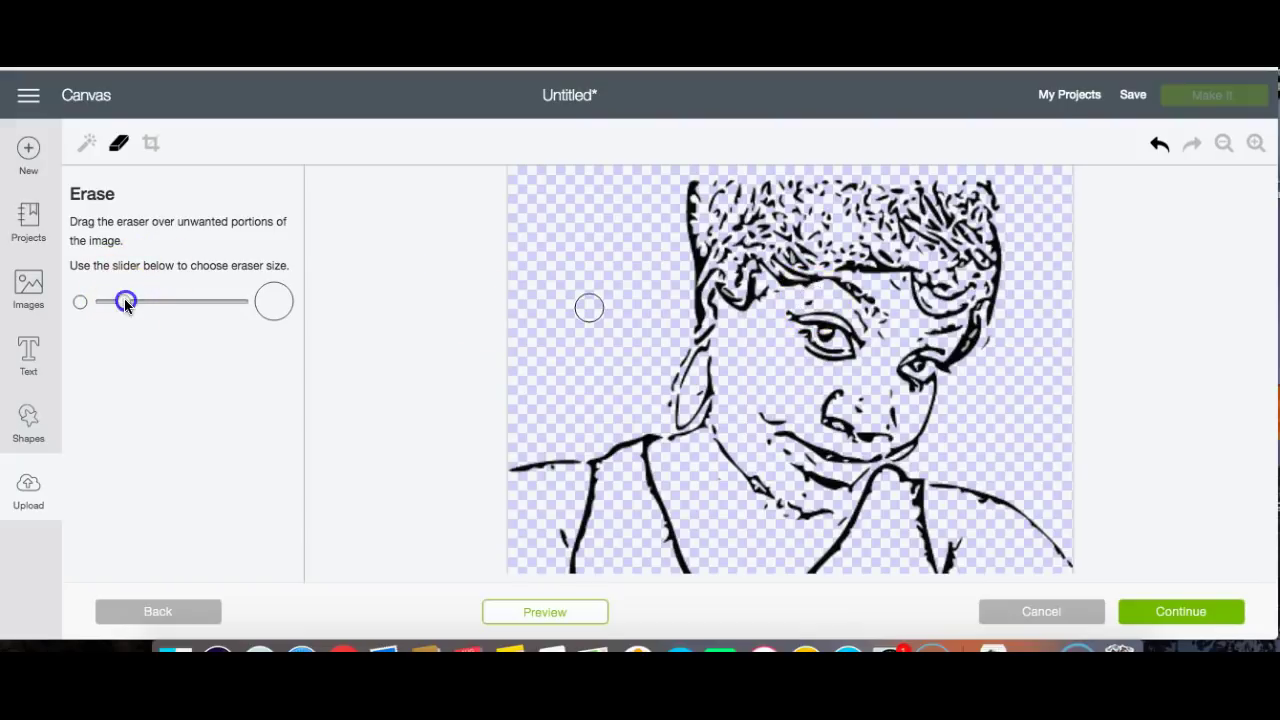
pyautogui.moveTo(809, 291); pyautogui.dragTo(814, 299)
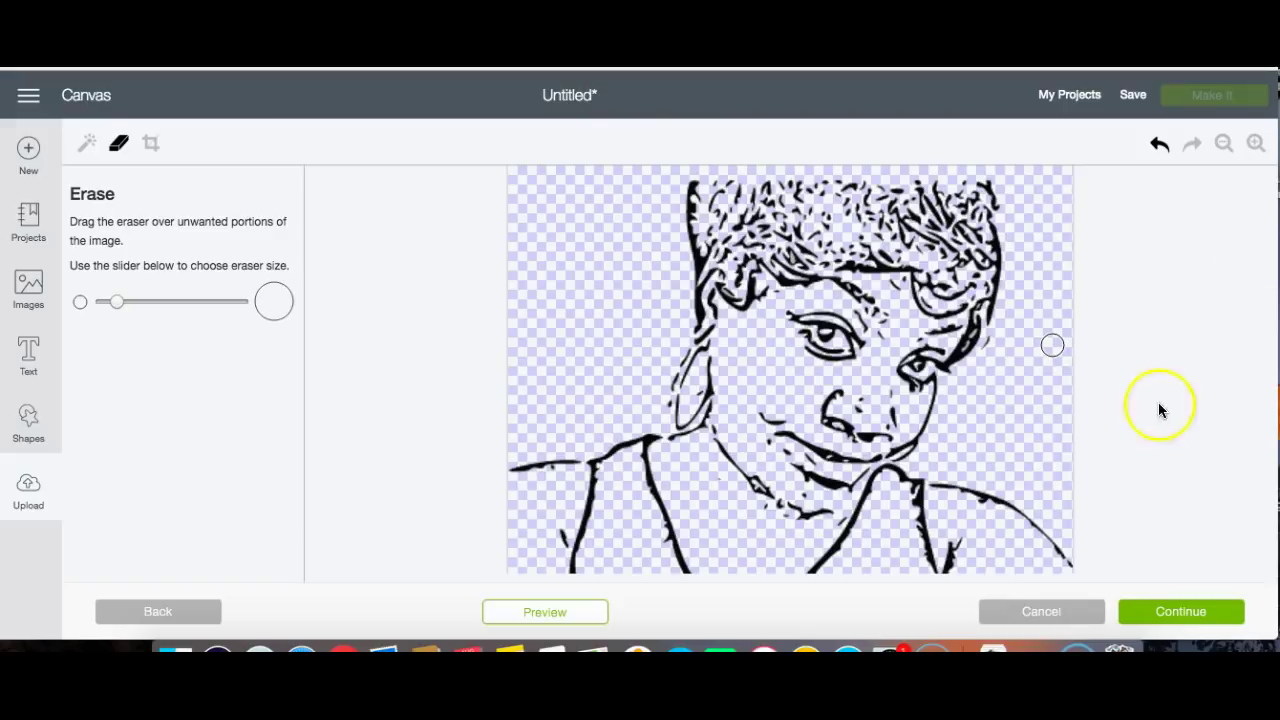
# Remove the gray strip beside the shirt's side outline in the image's lower corner using Select & erase.
pyautogui.click(1224, 144)
pyautogui.click(1224, 144)
pyautogui.click(1224, 144)
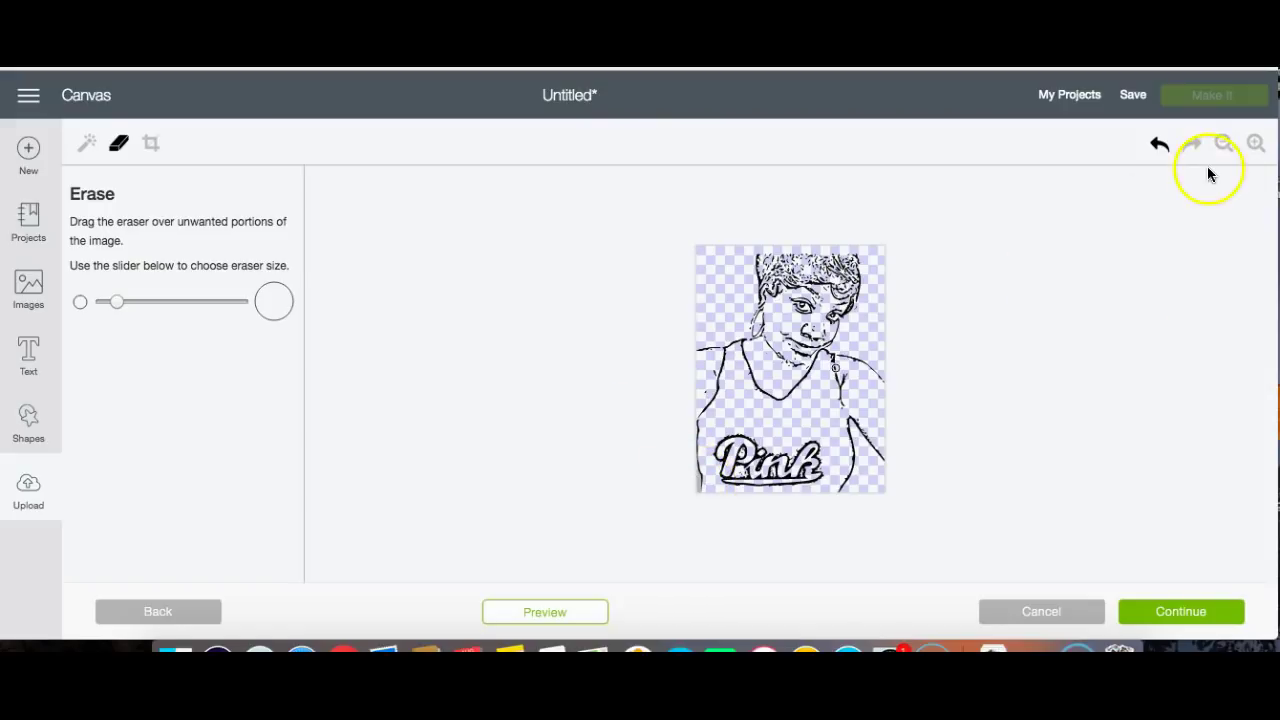
pyautogui.click(1256, 143)
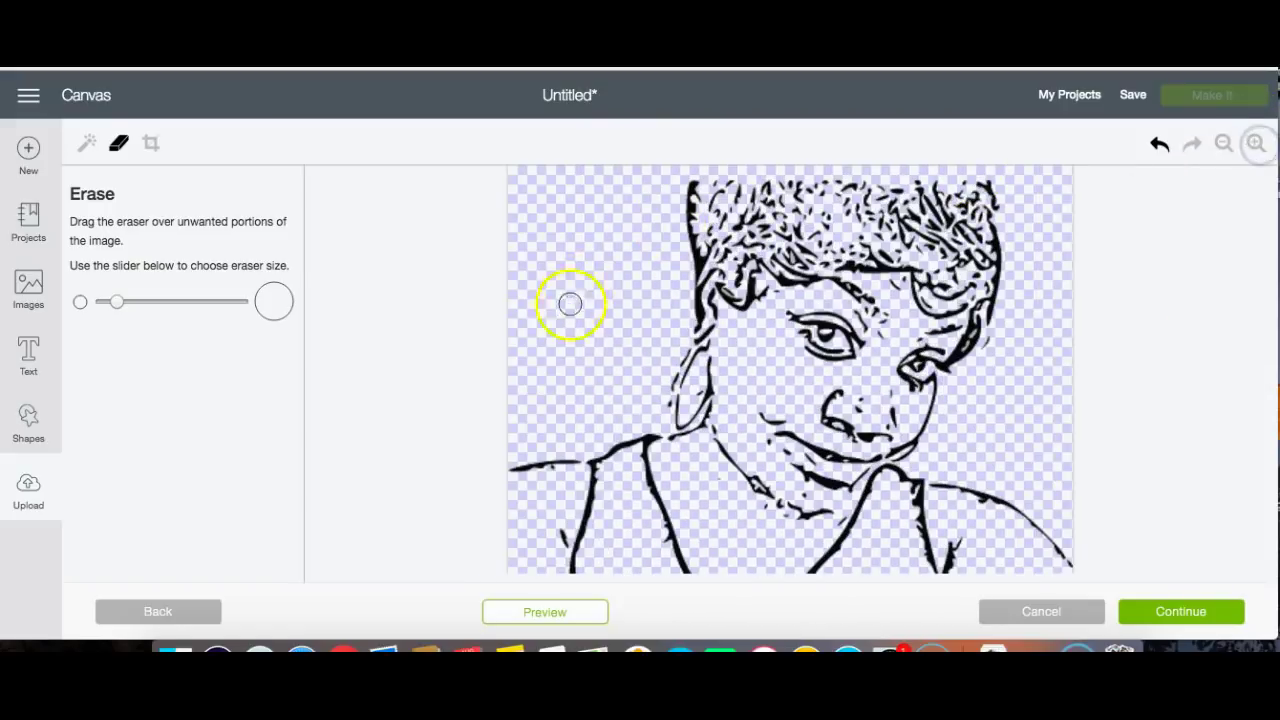
pyautogui.scroll(-10, 570, 311)
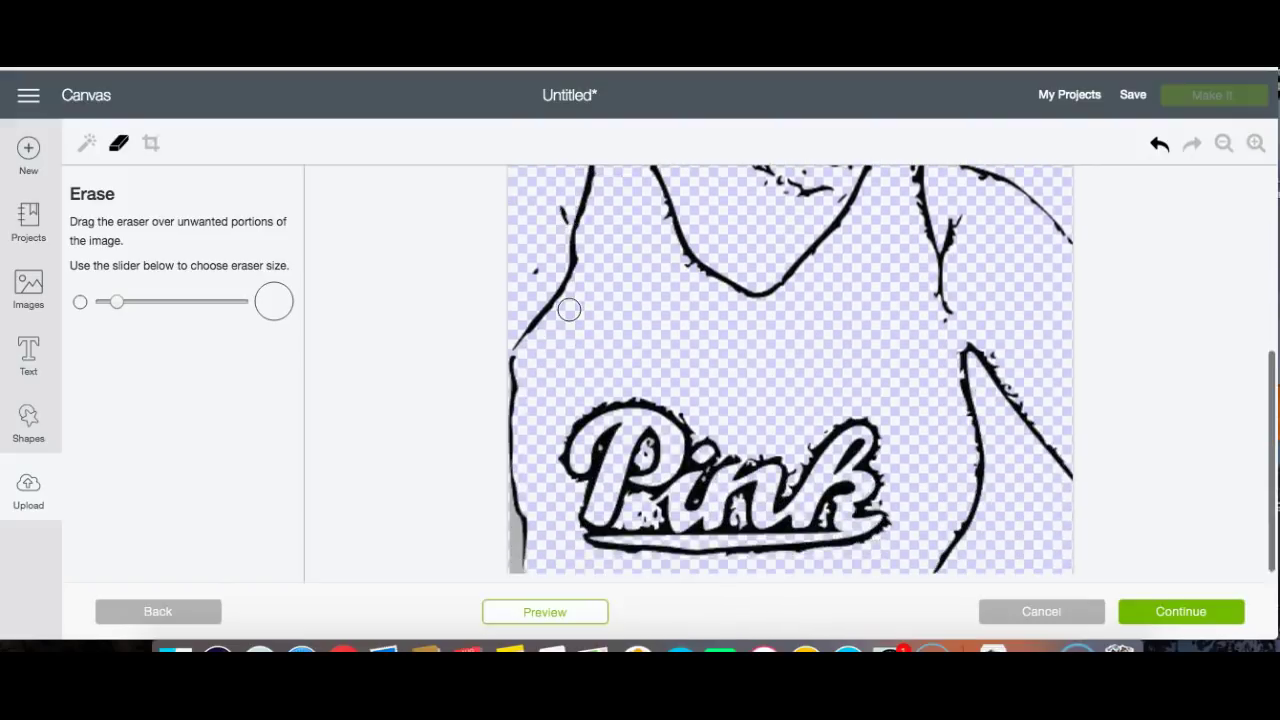
pyautogui.click(87, 145)
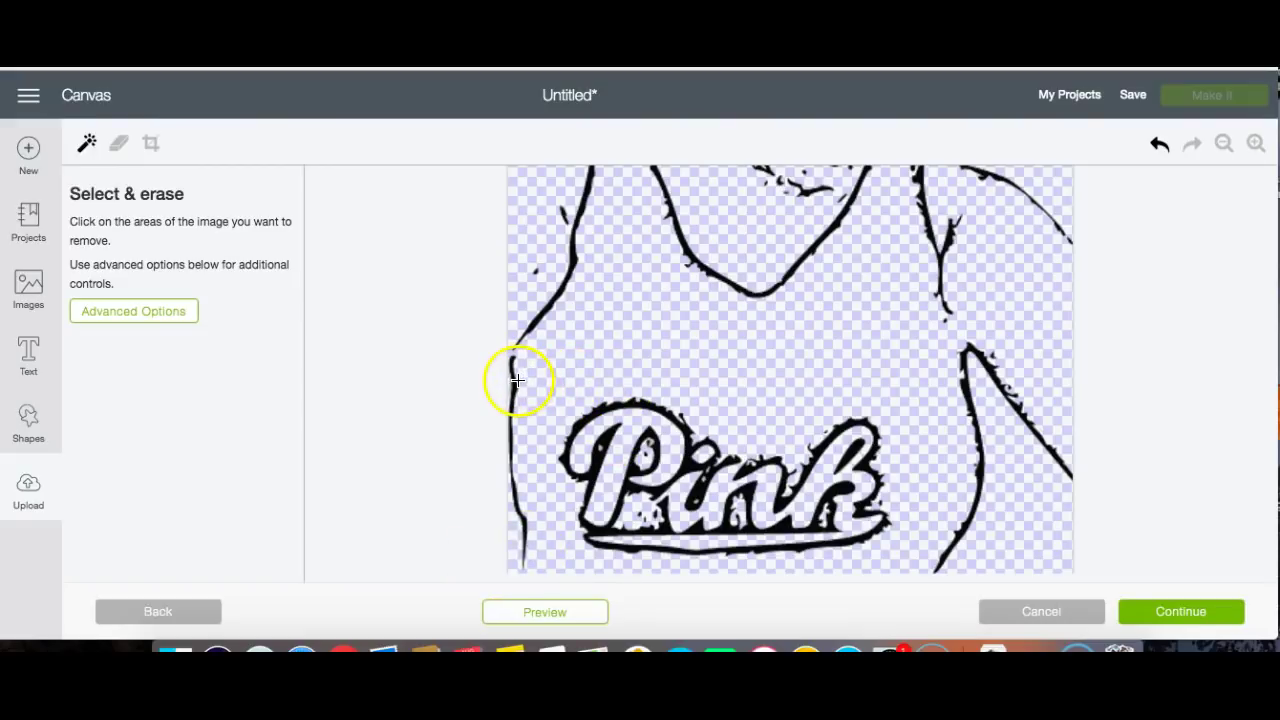
# Check the whole portrait and its cut image version on the Name & tag image page, and return to background removal.
pyautogui.scroll(8, 528, 290)
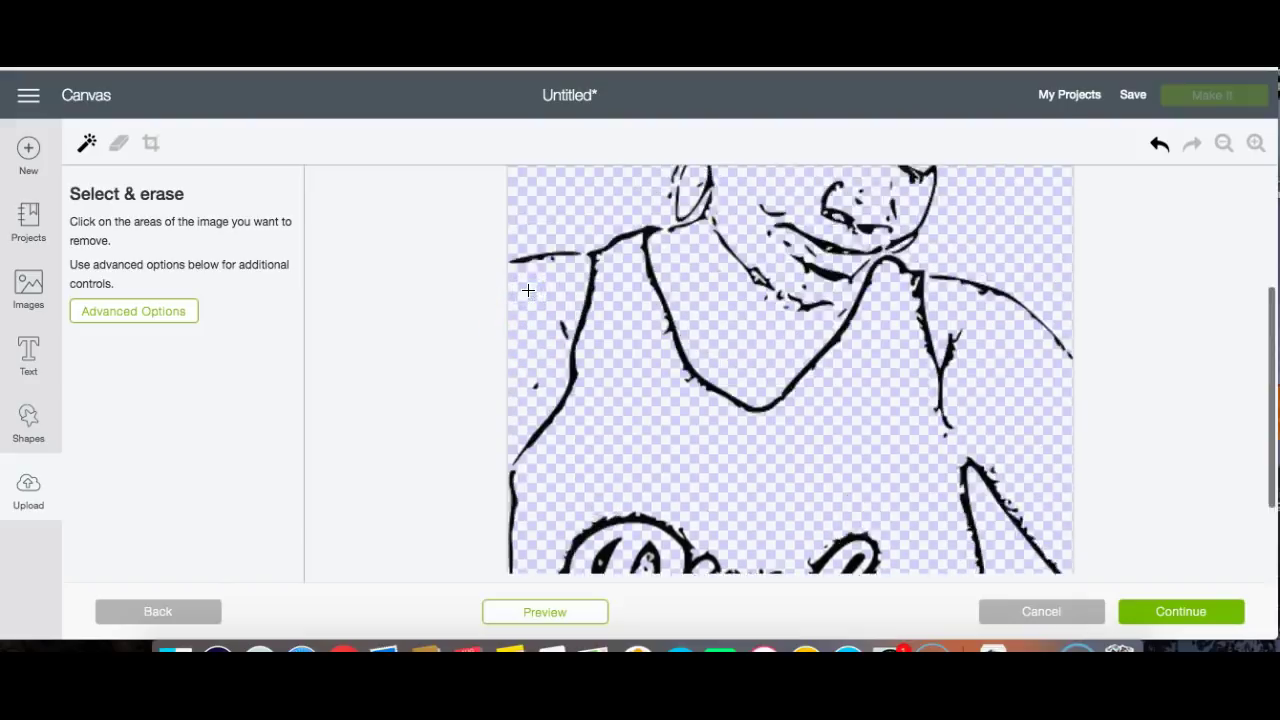
pyautogui.scroll(-3, 528, 290)
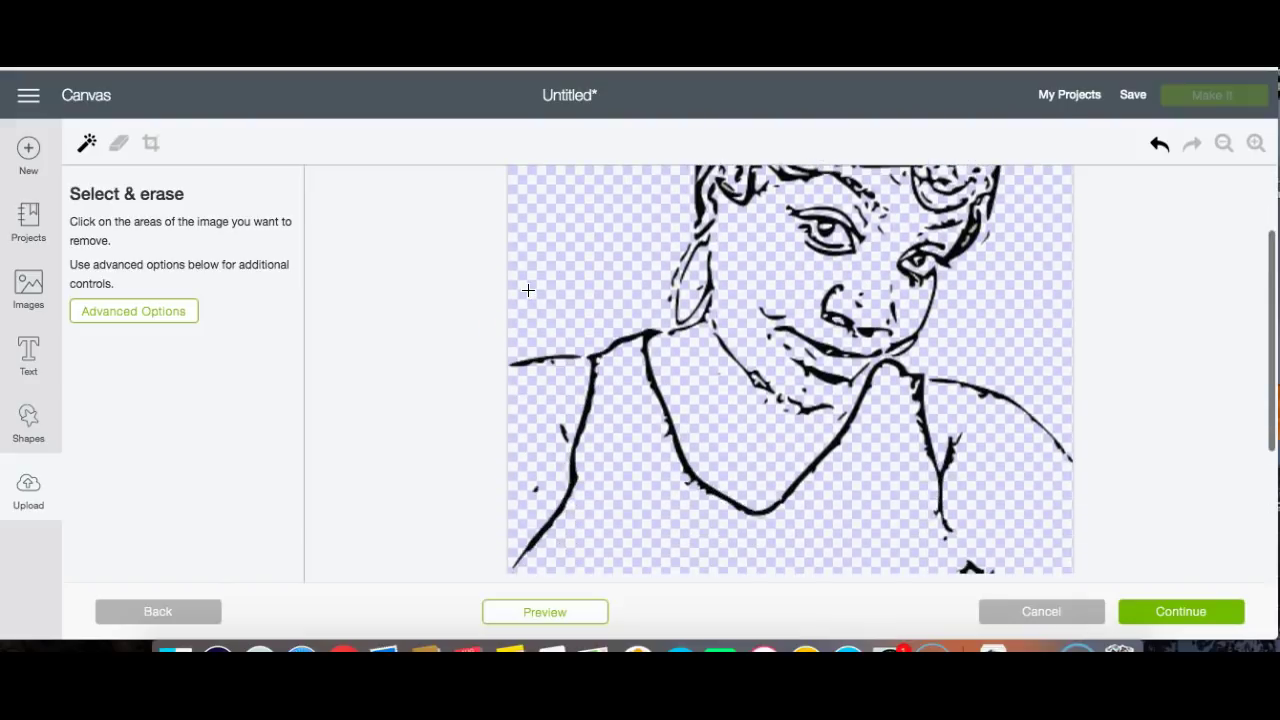
pyautogui.click(1224, 144)
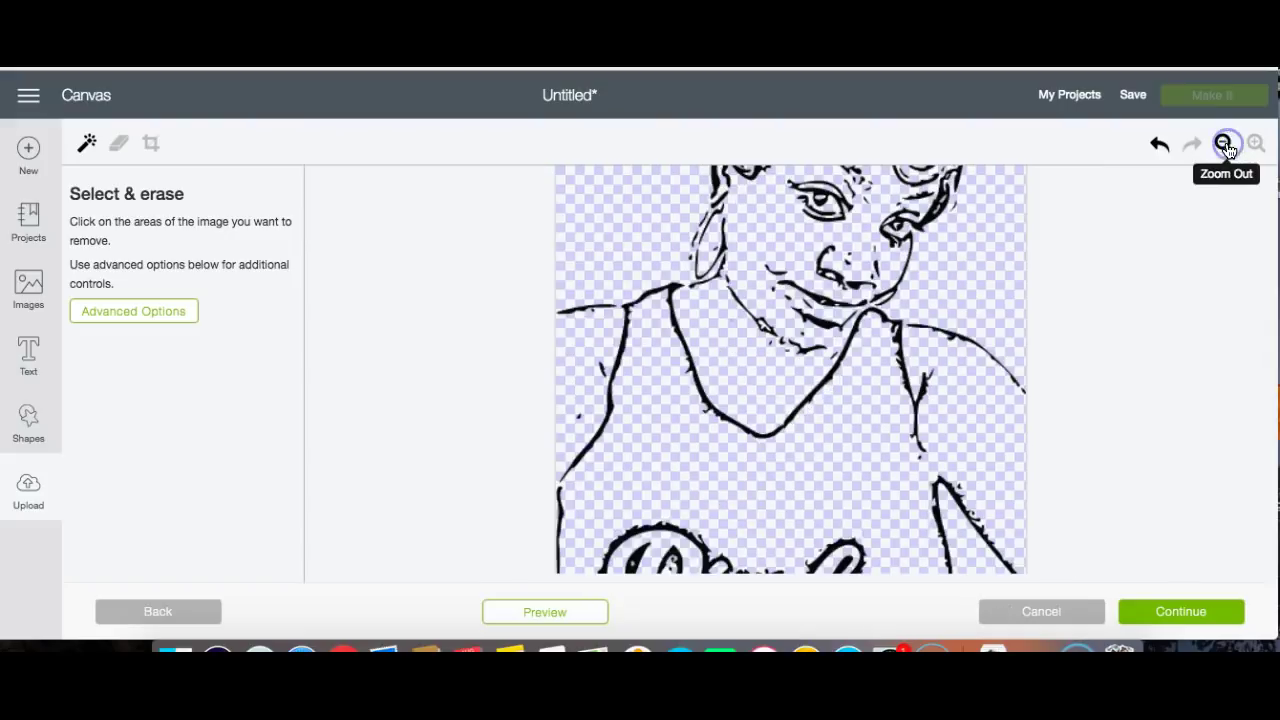
pyautogui.click(1225, 145)
pyautogui.click(1225, 145)
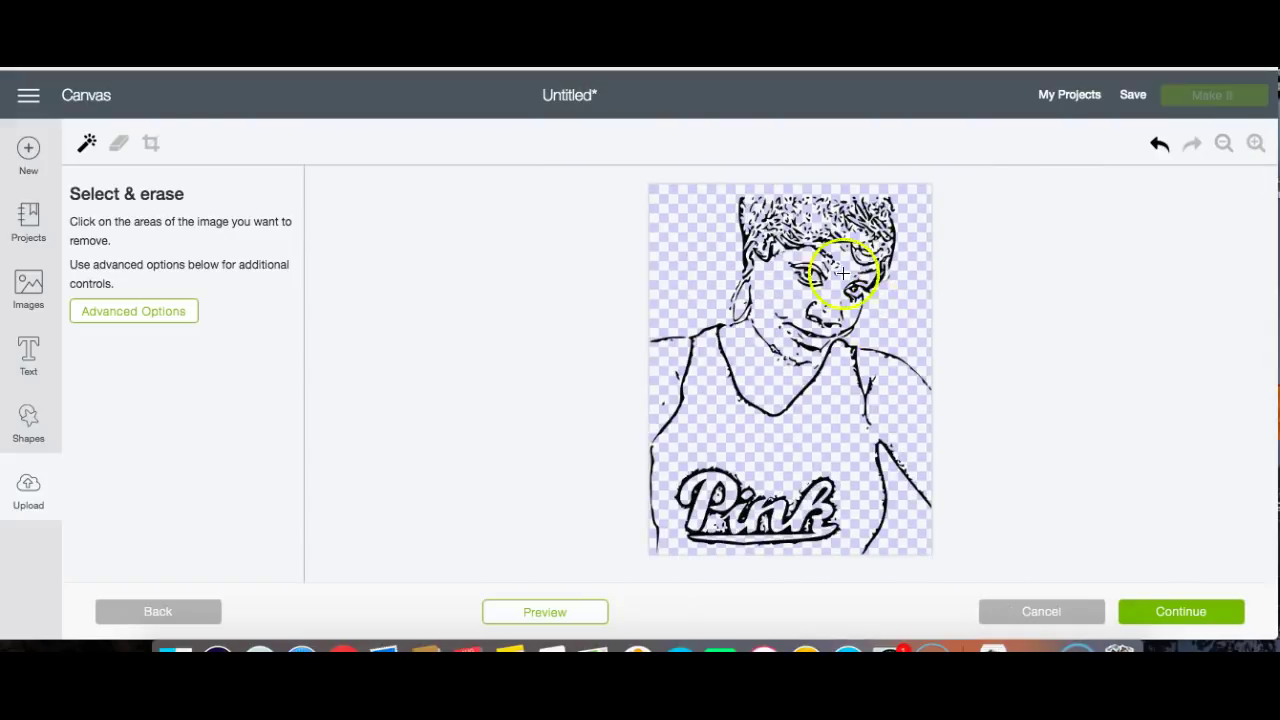
pyautogui.click(1165, 617)
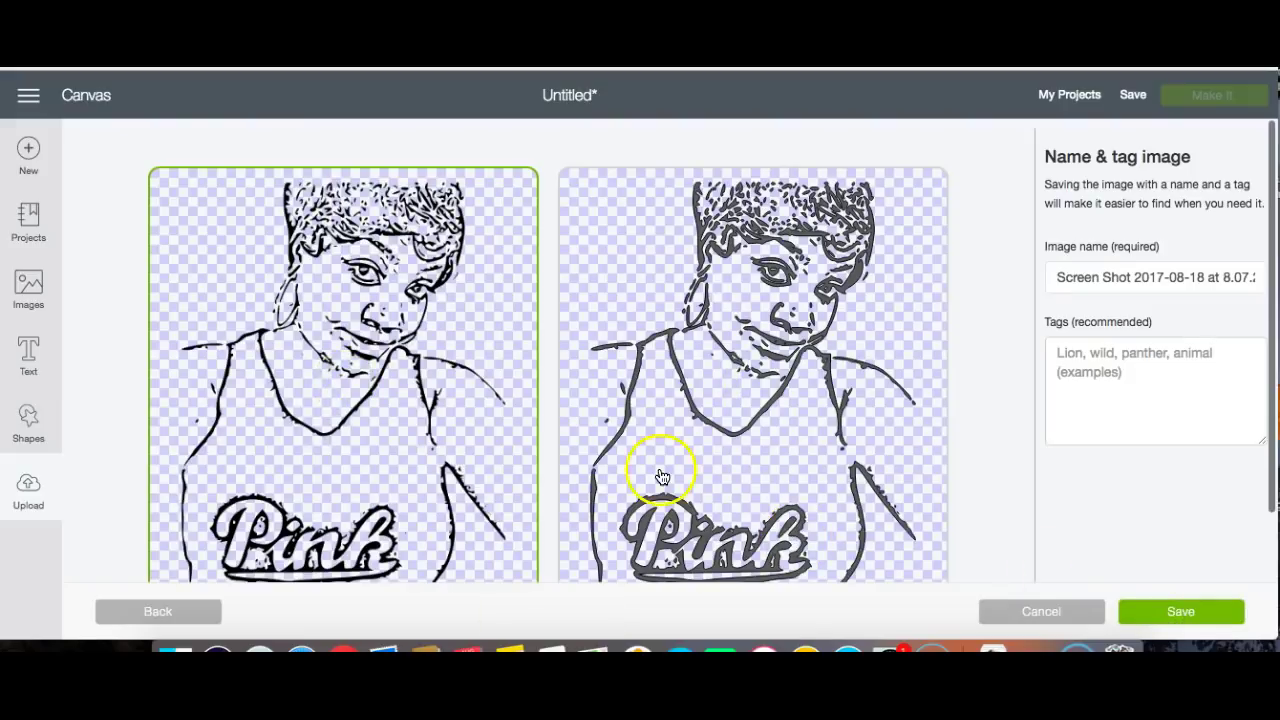
pyautogui.click(578, 435)
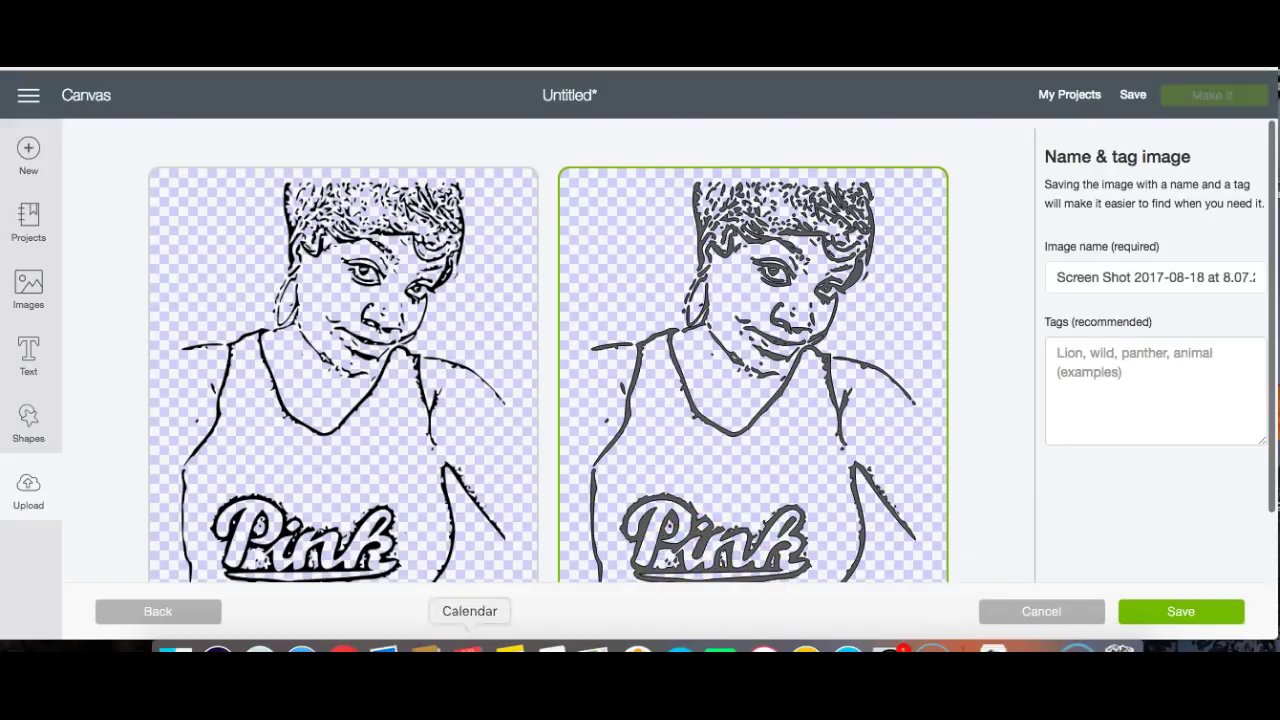
pyautogui.click(163, 610)
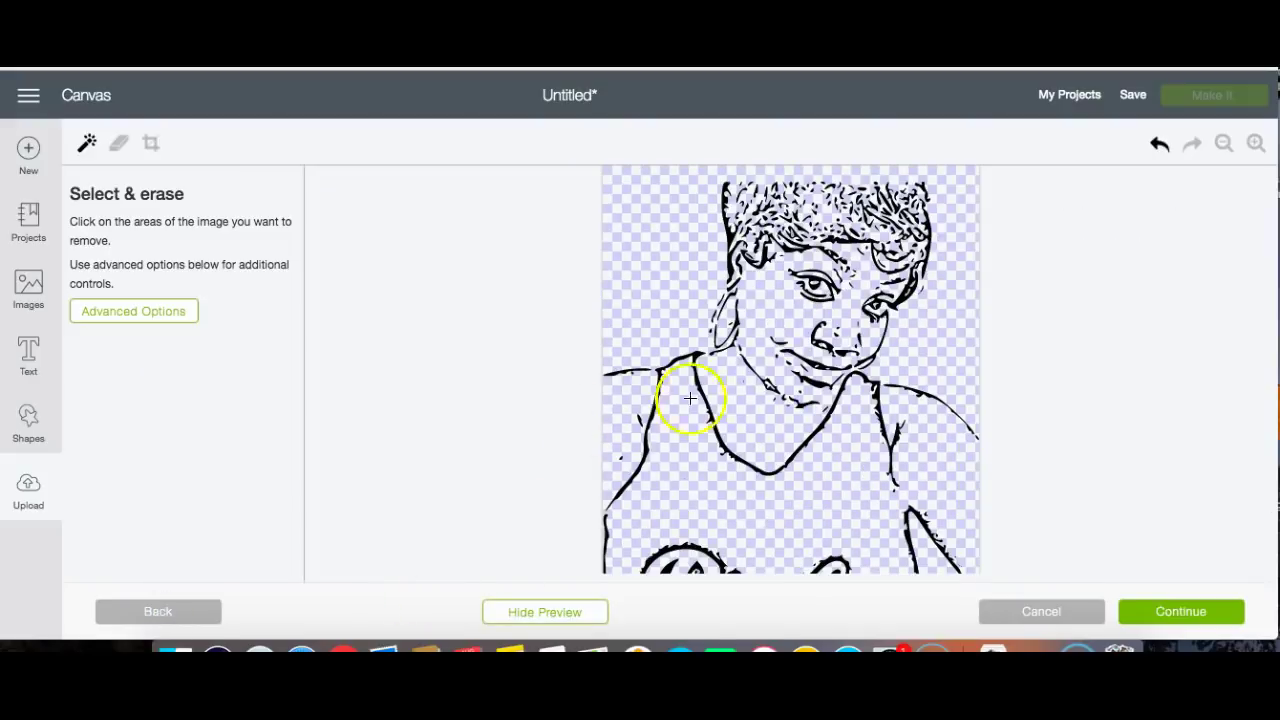
pyautogui.click(1254, 143)
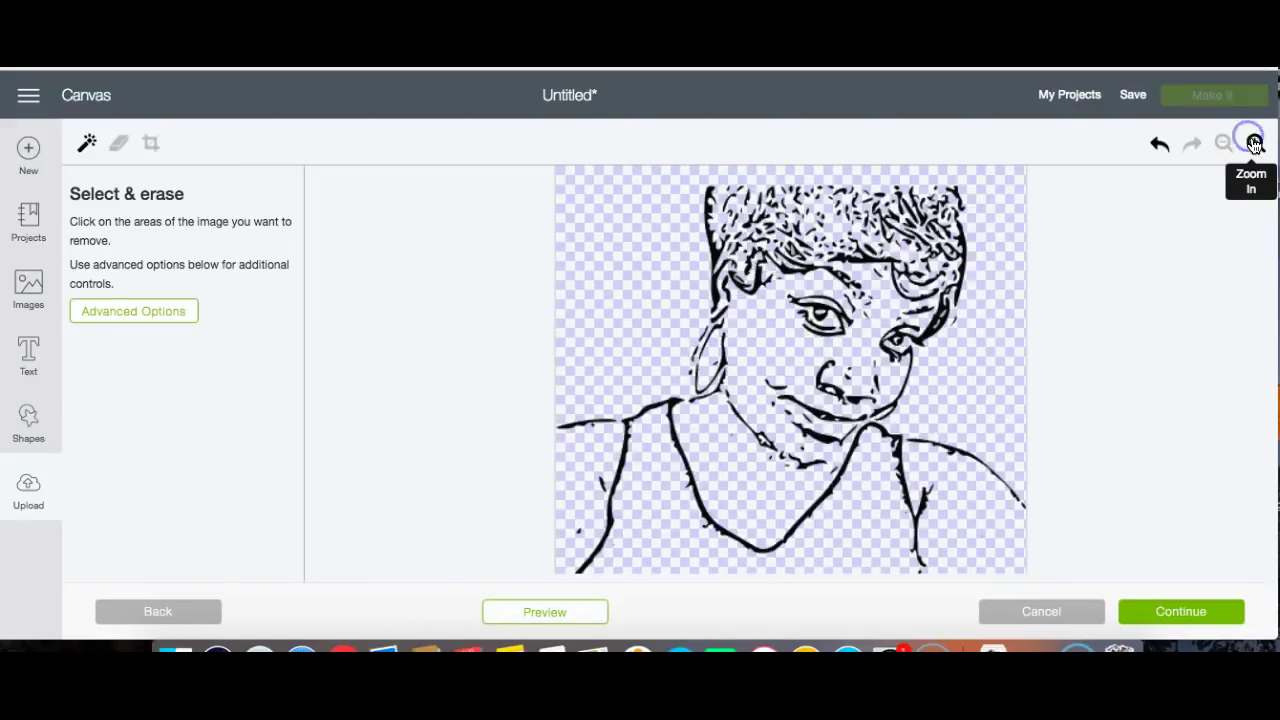
pyautogui.click(1254, 143)
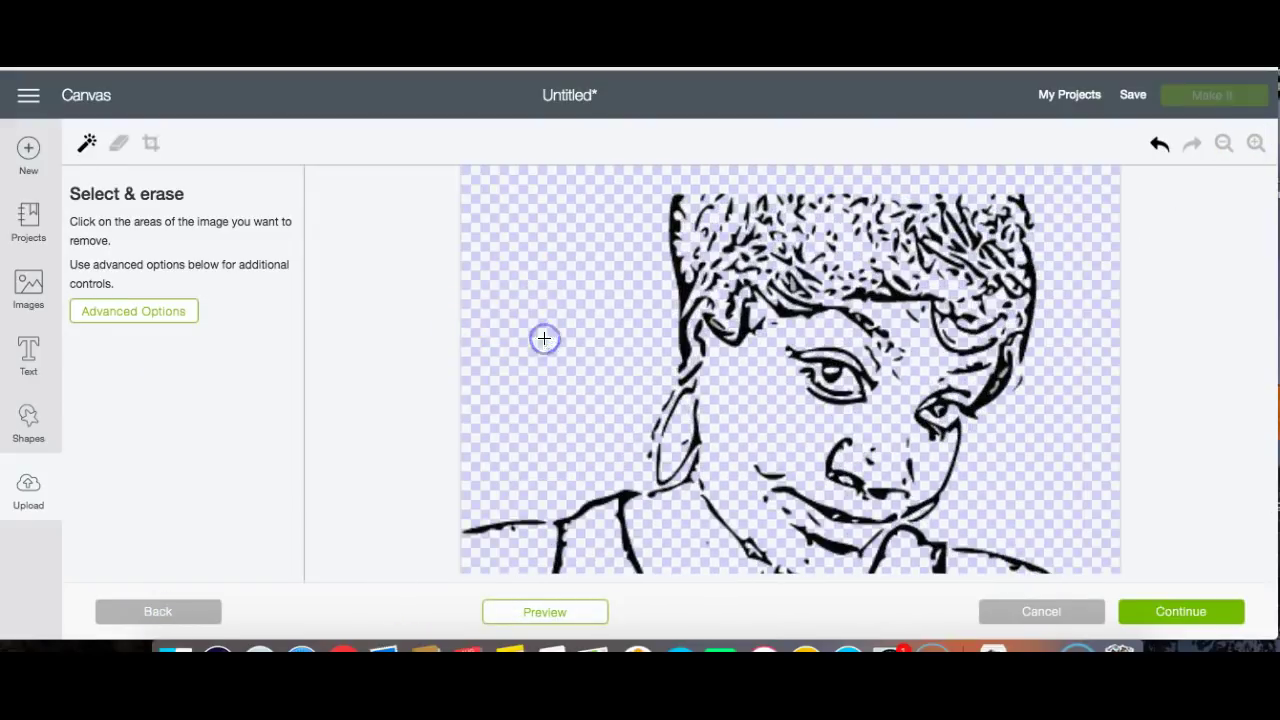
# Erase the rough patch beside the P's stem and the speck next to the k in the Pink lettering, and check the Name & tag image page.
pyautogui.scroll(-10, 544, 338)
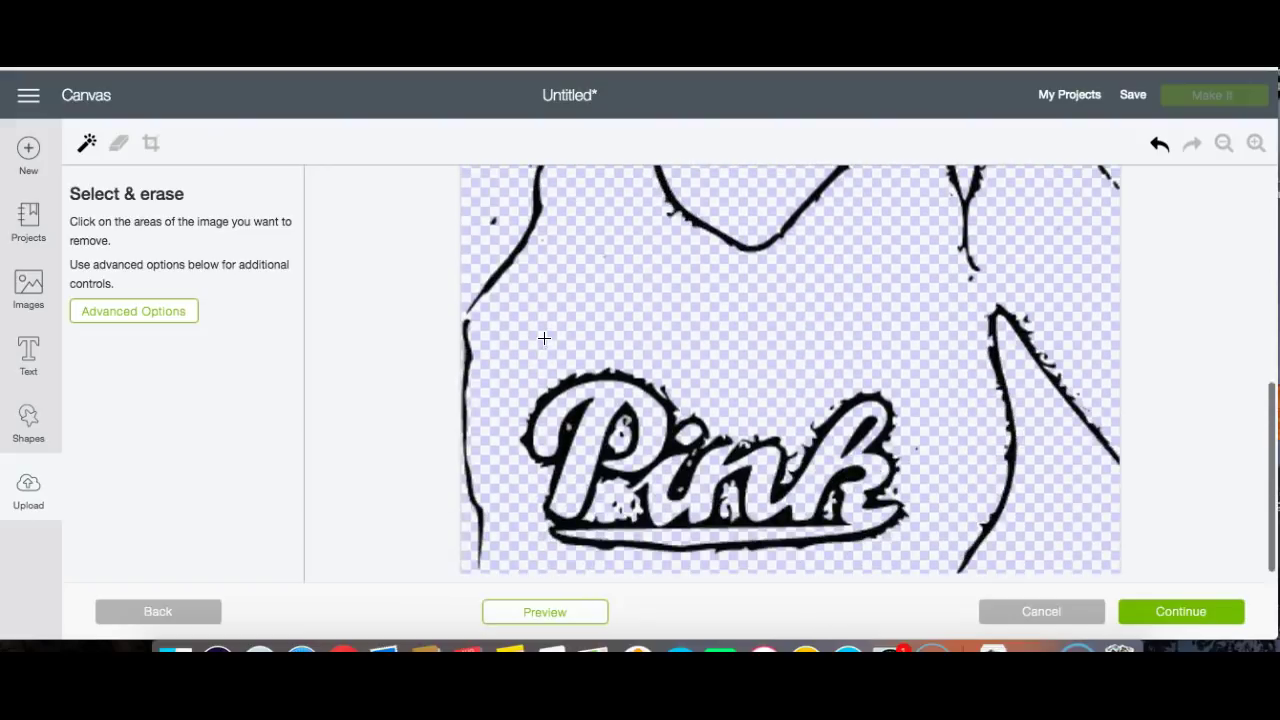
pyautogui.click(165, 300)
pyautogui.click(119, 143)
pyautogui.moveTo(575, 545)
pyautogui.mouseDown()
pyautogui.moveTo(714, 414)
pyautogui.moveTo(694, 380)
pyautogui.moveTo(799, 421)
pyautogui.mouseUp()
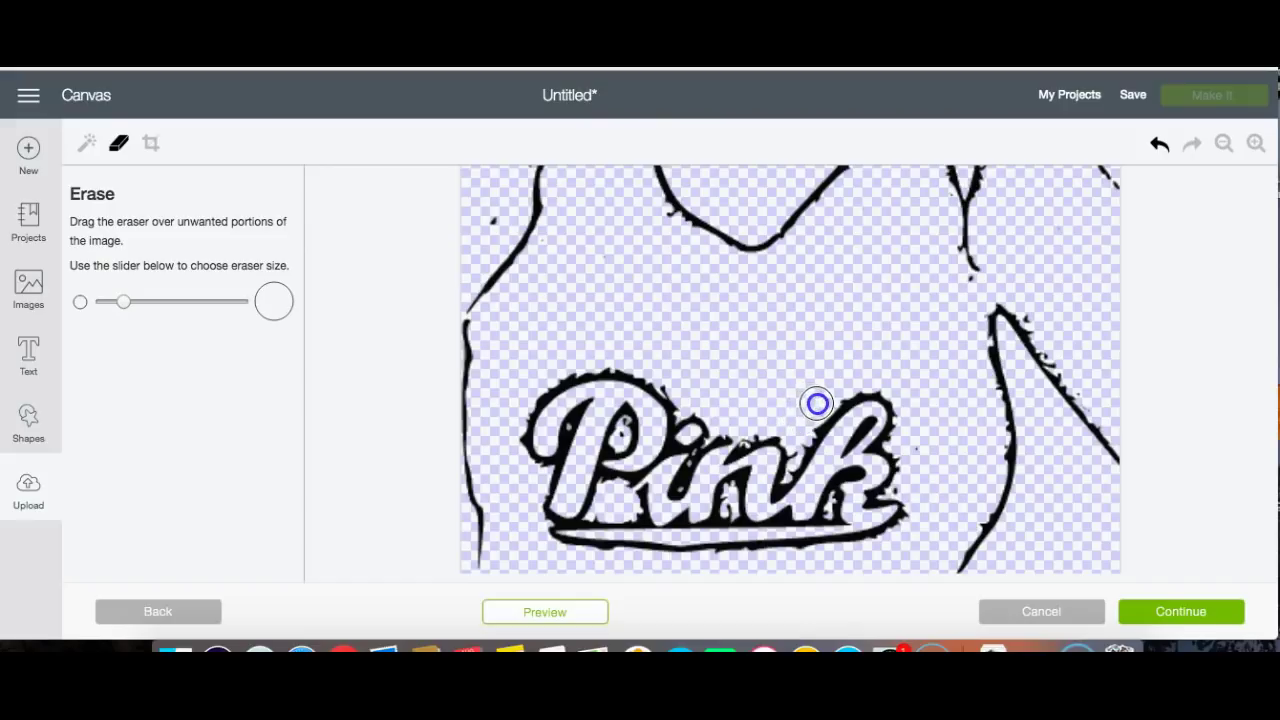
pyautogui.moveTo(938, 526); pyautogui.dragTo(928, 474)
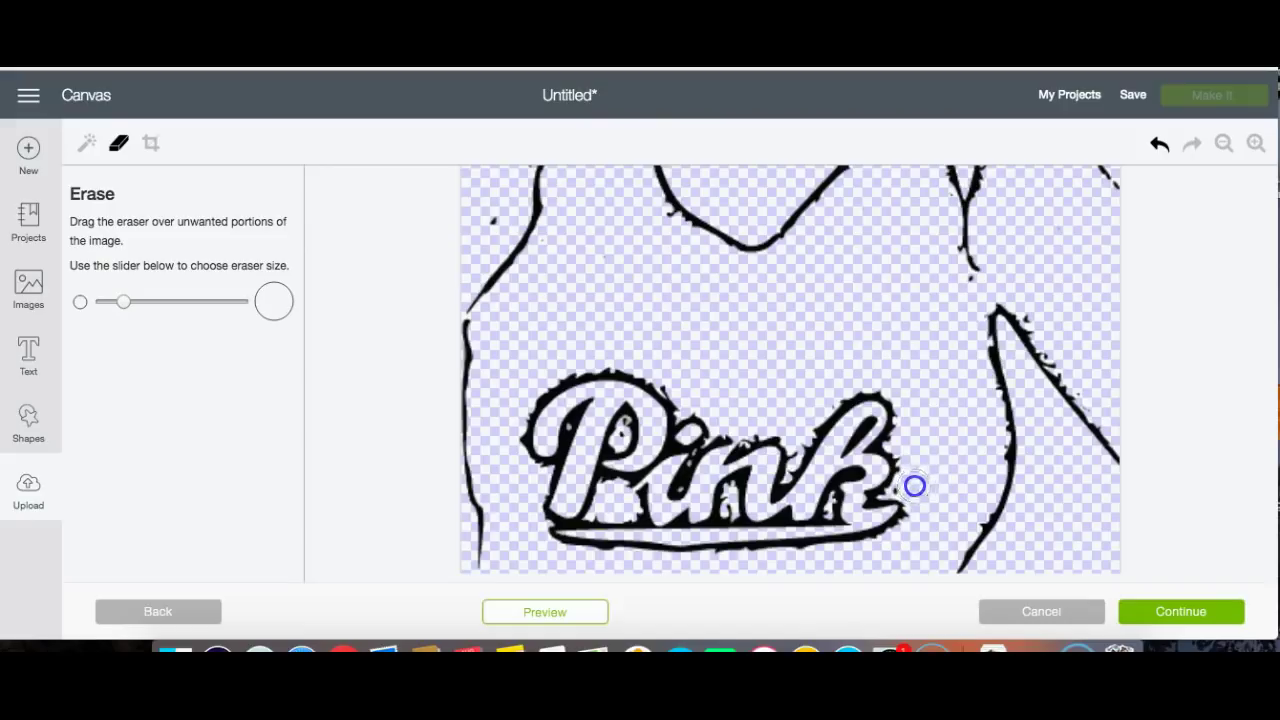
pyautogui.click(1170, 608)
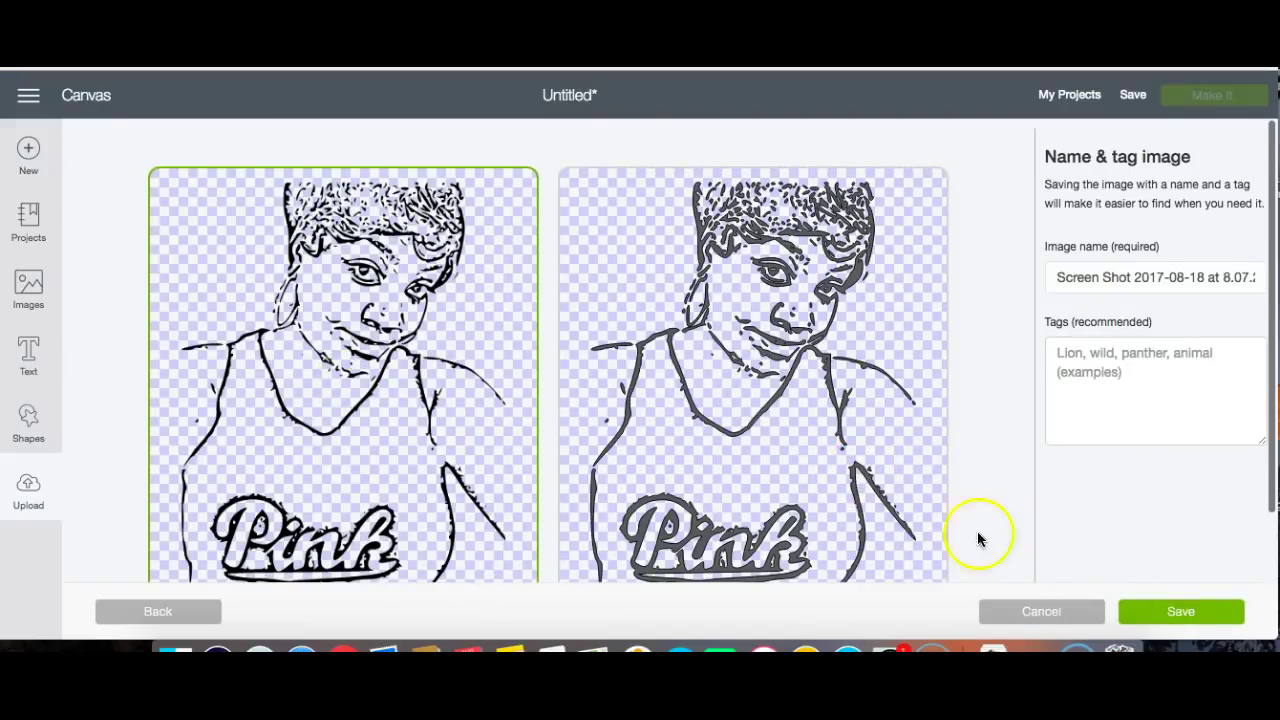
pyautogui.click(139, 613)
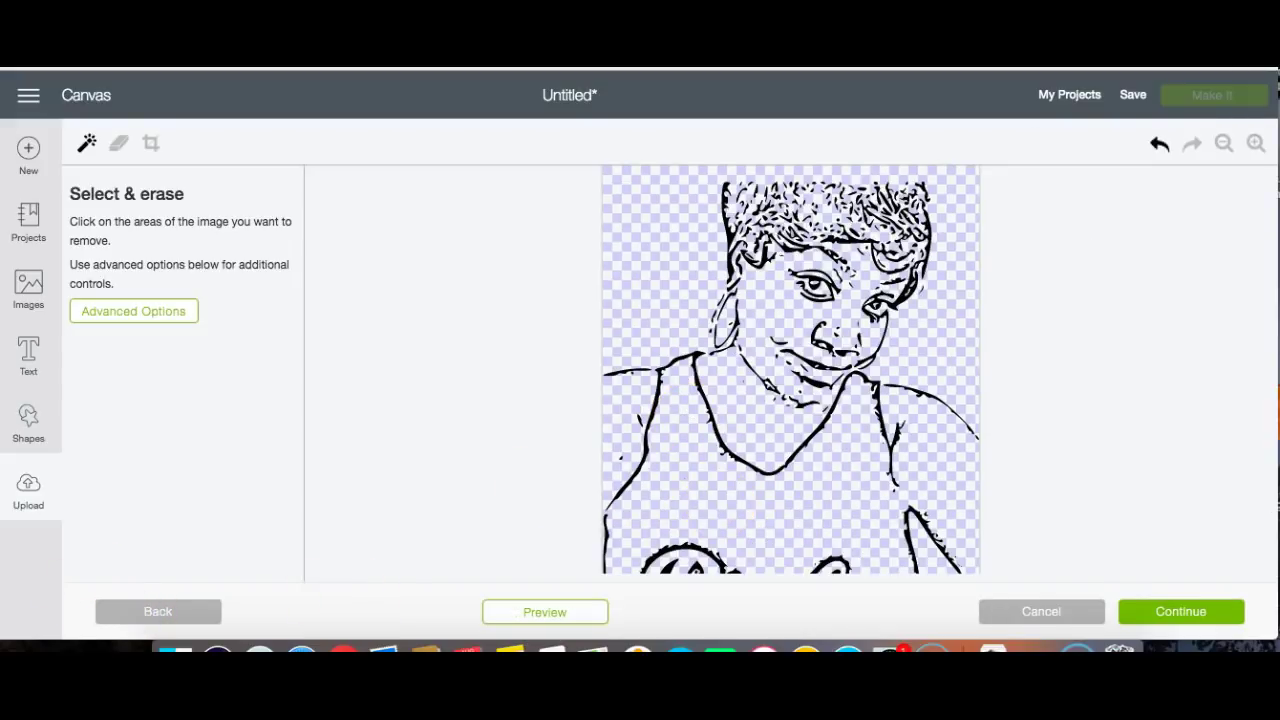
# Reduce the eraser size and erase the specks inside the n of the Pink lettering on the shirt.
pyautogui.click(1255, 143)
pyautogui.click(1255, 143)
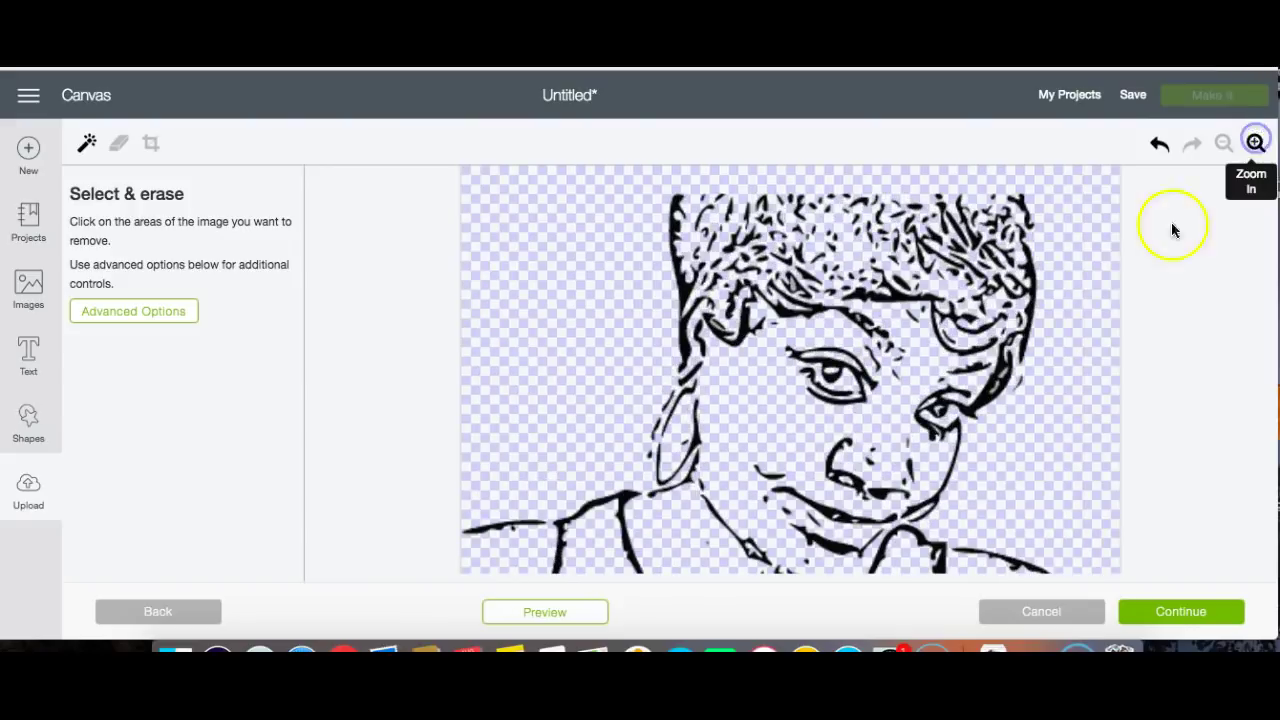
pyautogui.scroll(-5, 1055, 392)
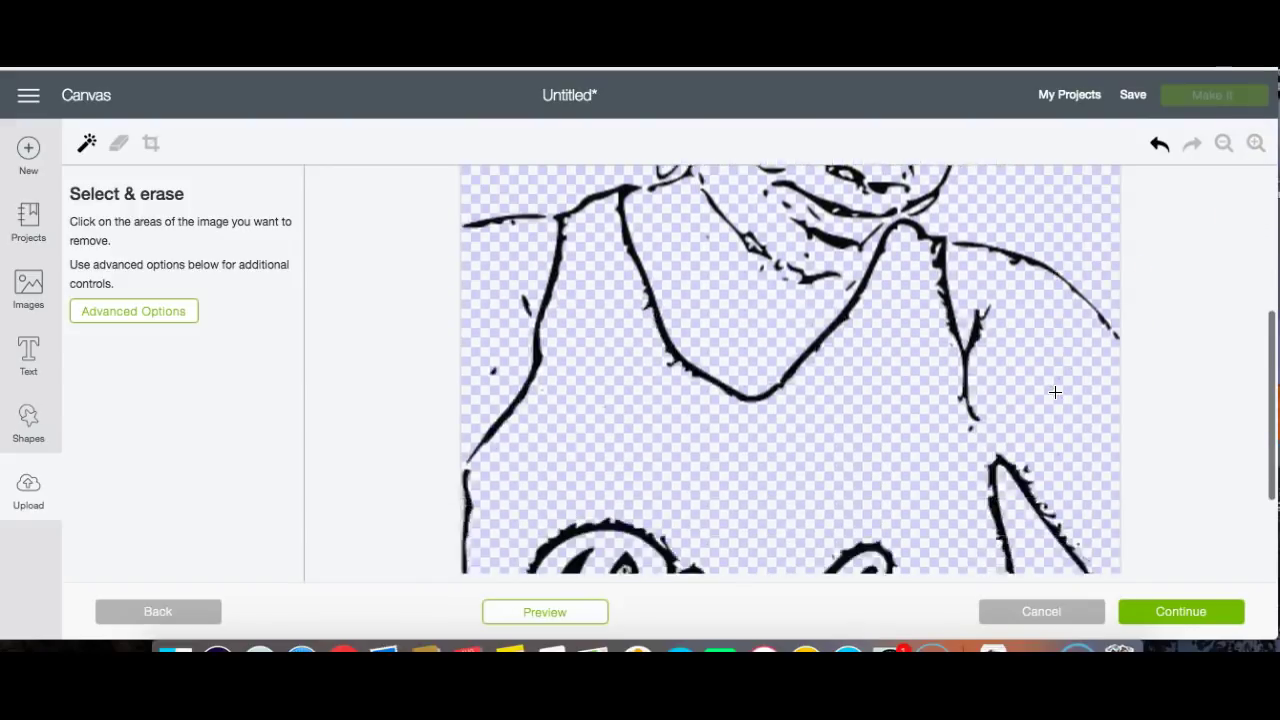
pyautogui.scroll(-3, 1055, 392)
pyautogui.click(922, 383)
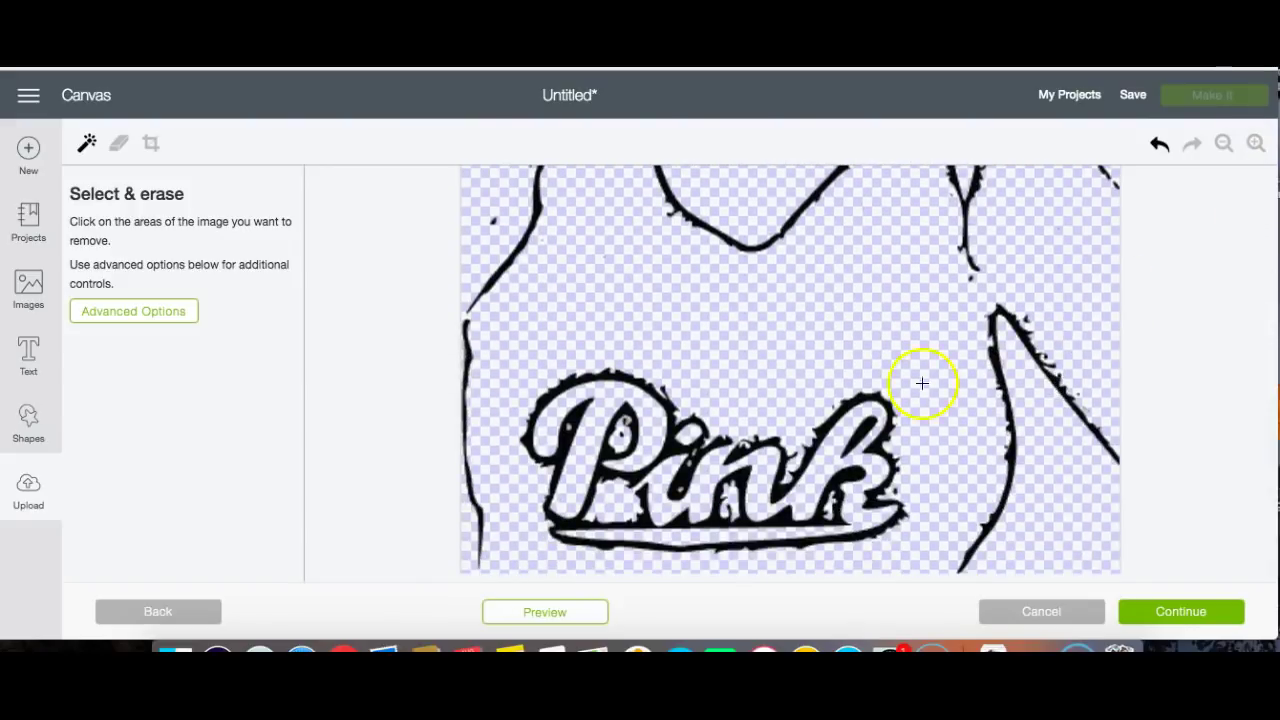
pyautogui.click(118, 150)
pyautogui.moveTo(115, 302)
pyautogui.mouseDown()
pyautogui.moveTo(125, 308)
pyautogui.moveTo(111, 303)
pyautogui.mouseUp()
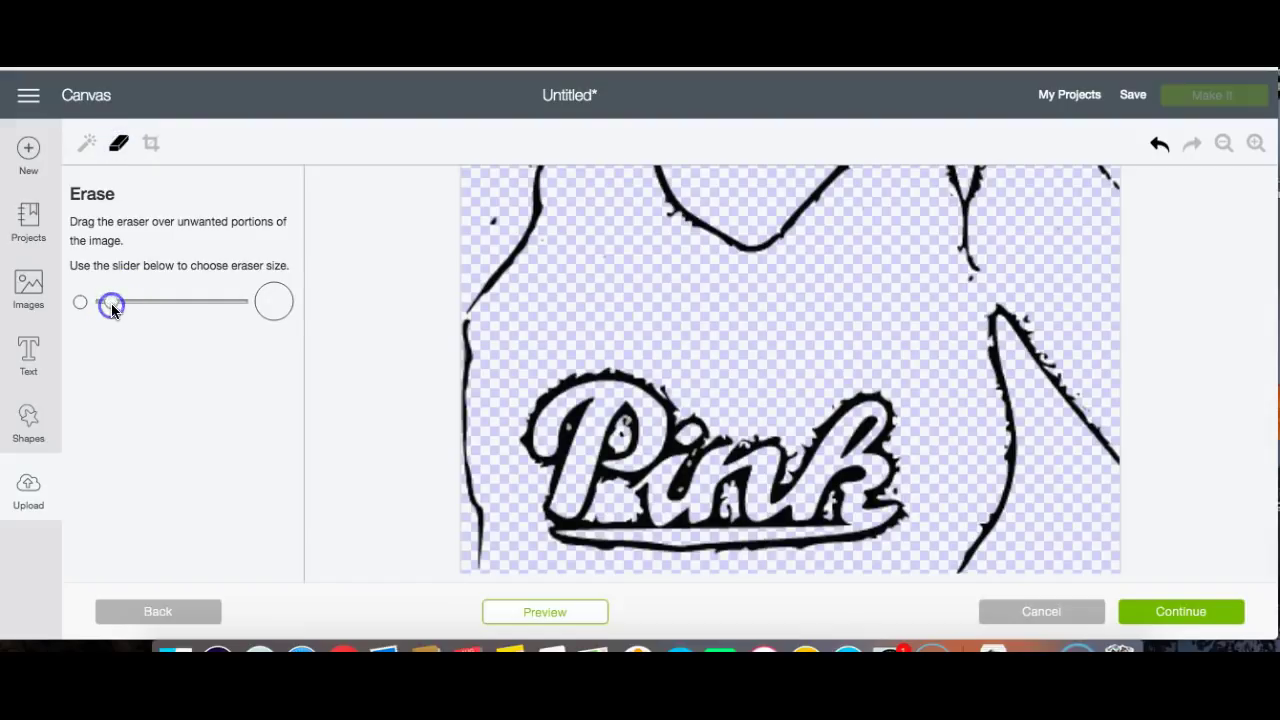
pyautogui.moveTo(700, 451); pyautogui.dragTo(731, 507)
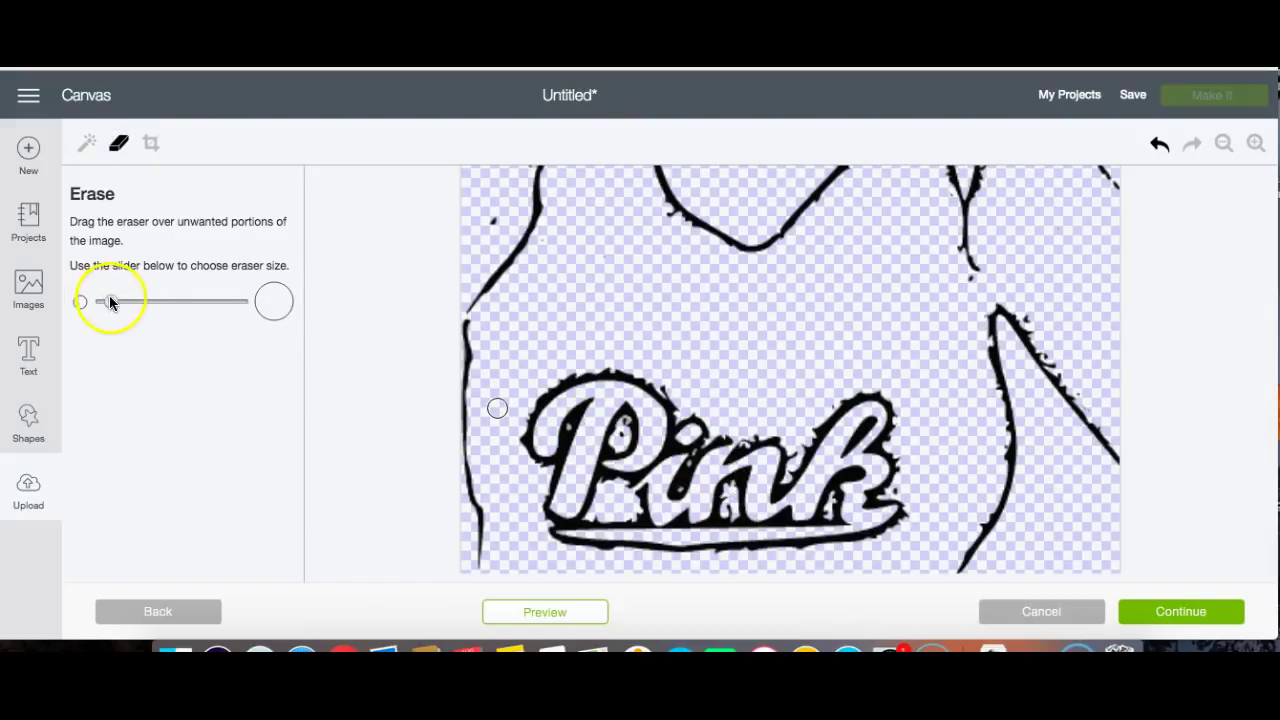
pyautogui.moveTo(825, 490)
pyautogui.mouseDown()
pyautogui.moveTo(800, 514)
pyautogui.moveTo(730, 505)
pyautogui.mouseUp()
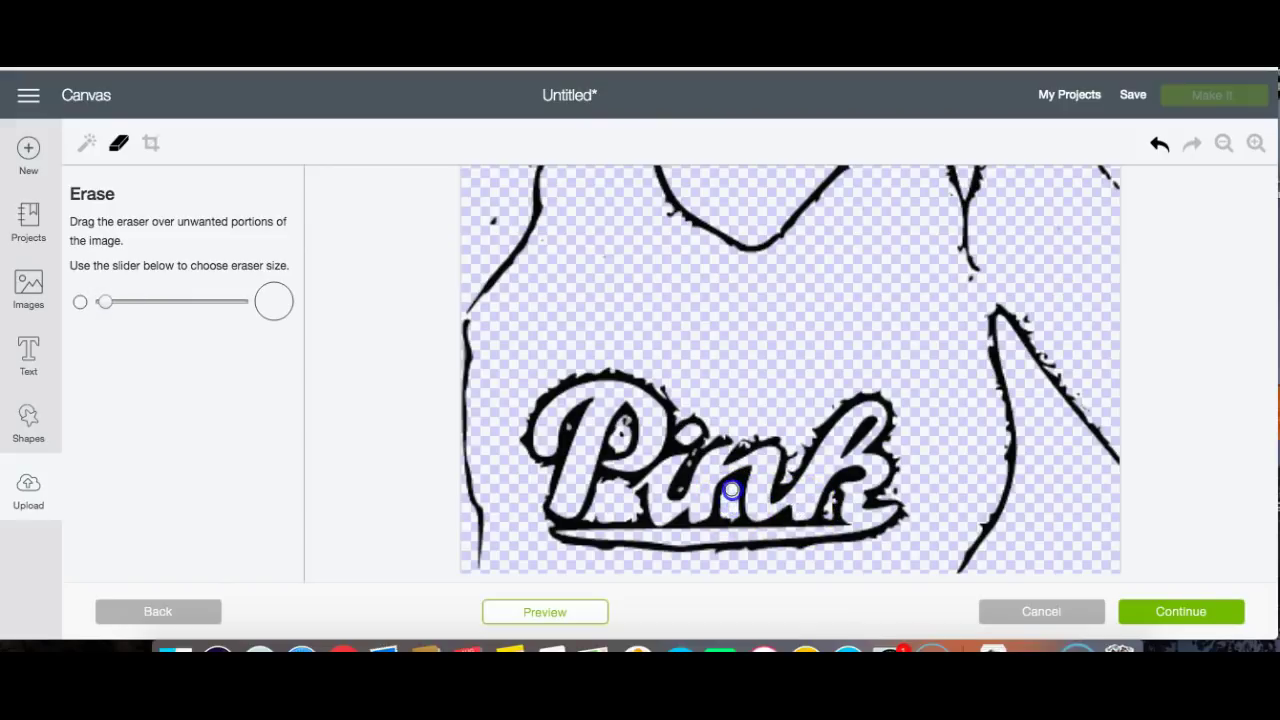
pyautogui.moveTo(730, 491); pyautogui.dragTo(733, 550)
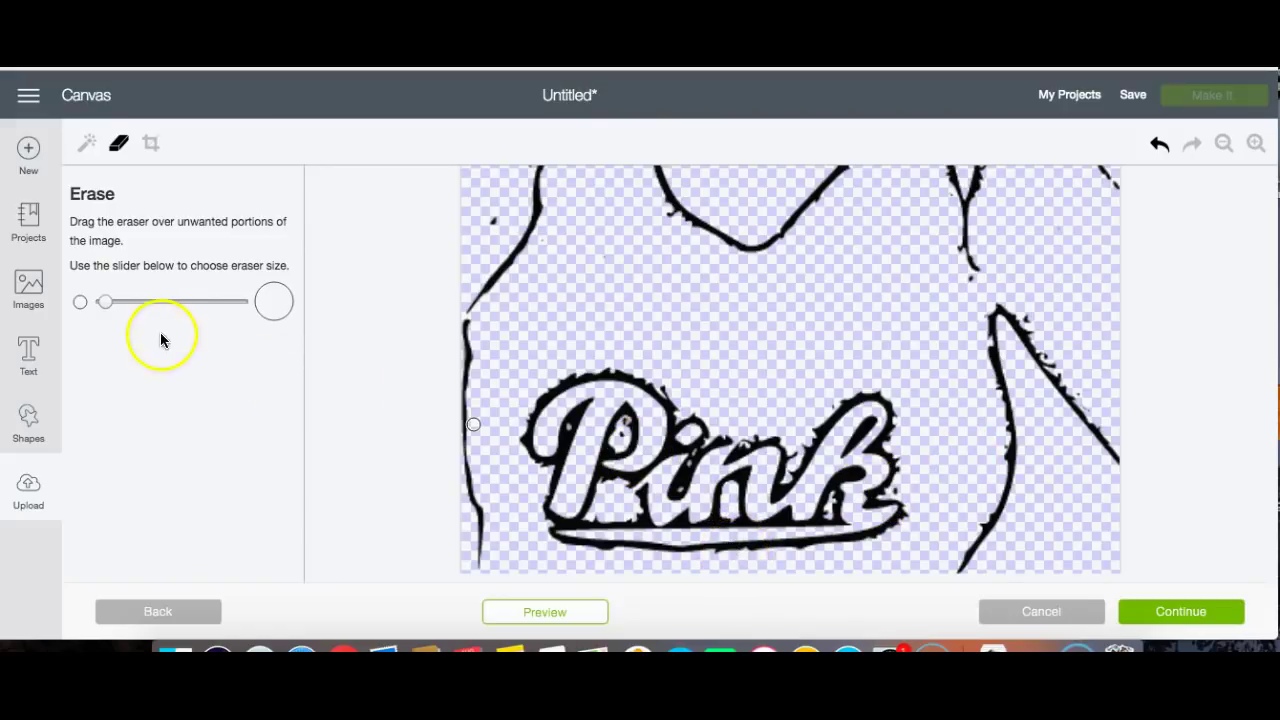
# Shrink the eraser slightly more and erase the remaining specks inside the P, n and k of the Pink lettering.
pyautogui.moveTo(104, 302); pyautogui.dragTo(102, 302)
pyautogui.moveTo(571, 429); pyautogui.dragTo(600, 515)
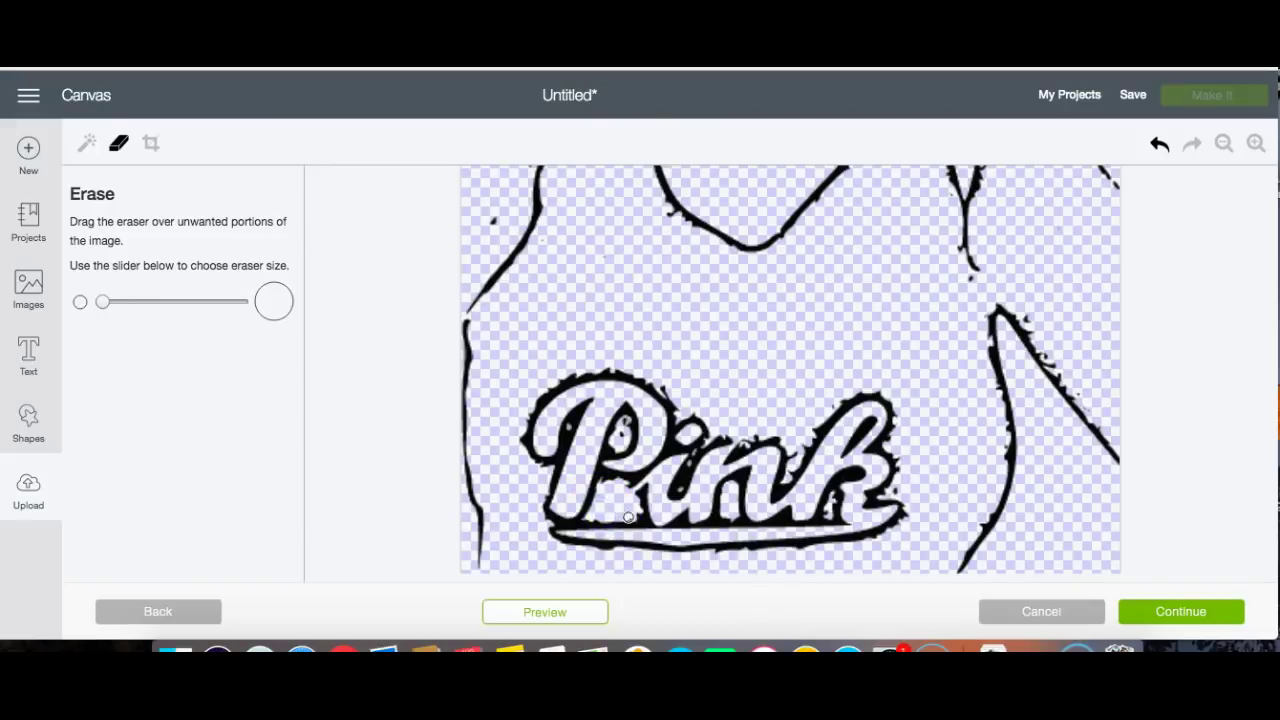
pyautogui.moveTo(619, 422); pyautogui.dragTo(619, 422)
pyautogui.moveTo(720, 490)
pyautogui.mouseDown()
pyautogui.moveTo(748, 514)
pyautogui.moveTo(830, 505)
pyautogui.mouseUp()
# Finish the background cleanup, name the image with the subject's first name followed by "Sample Pic", and save the upload.
pyautogui.click(1223, 143)
pyautogui.click(1172, 611)
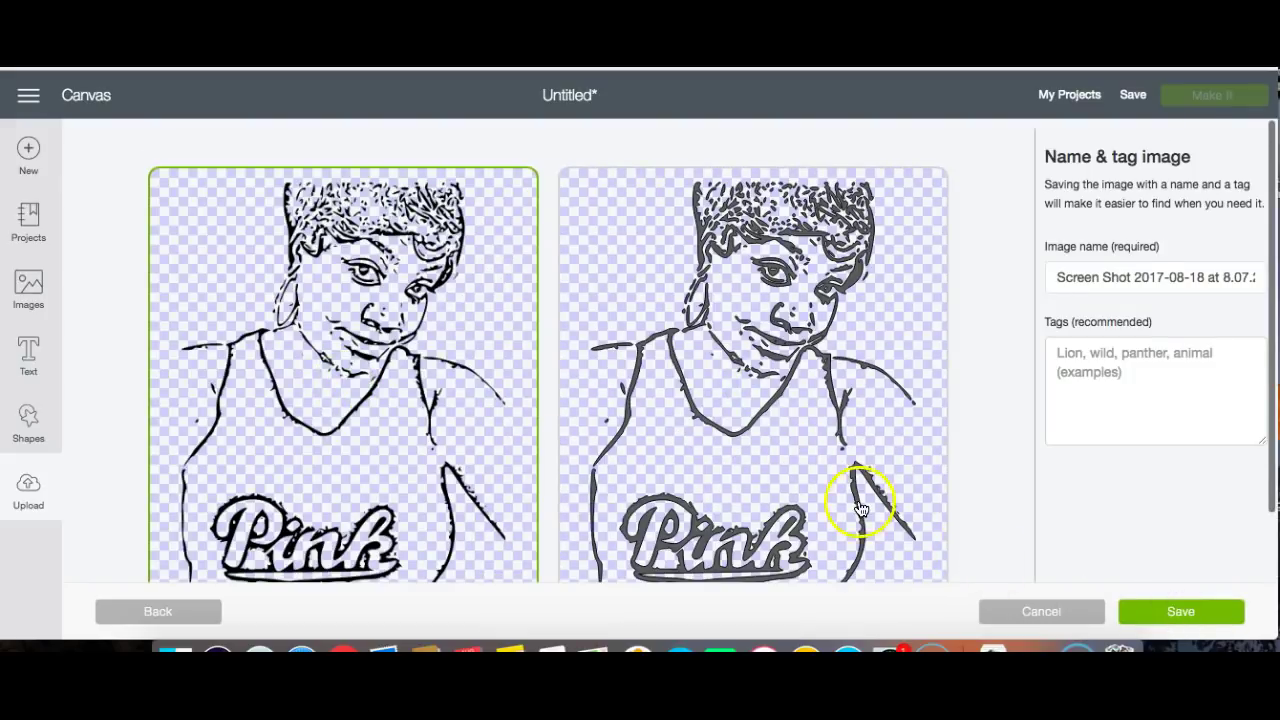
pyautogui.tripleClick(1144, 278)
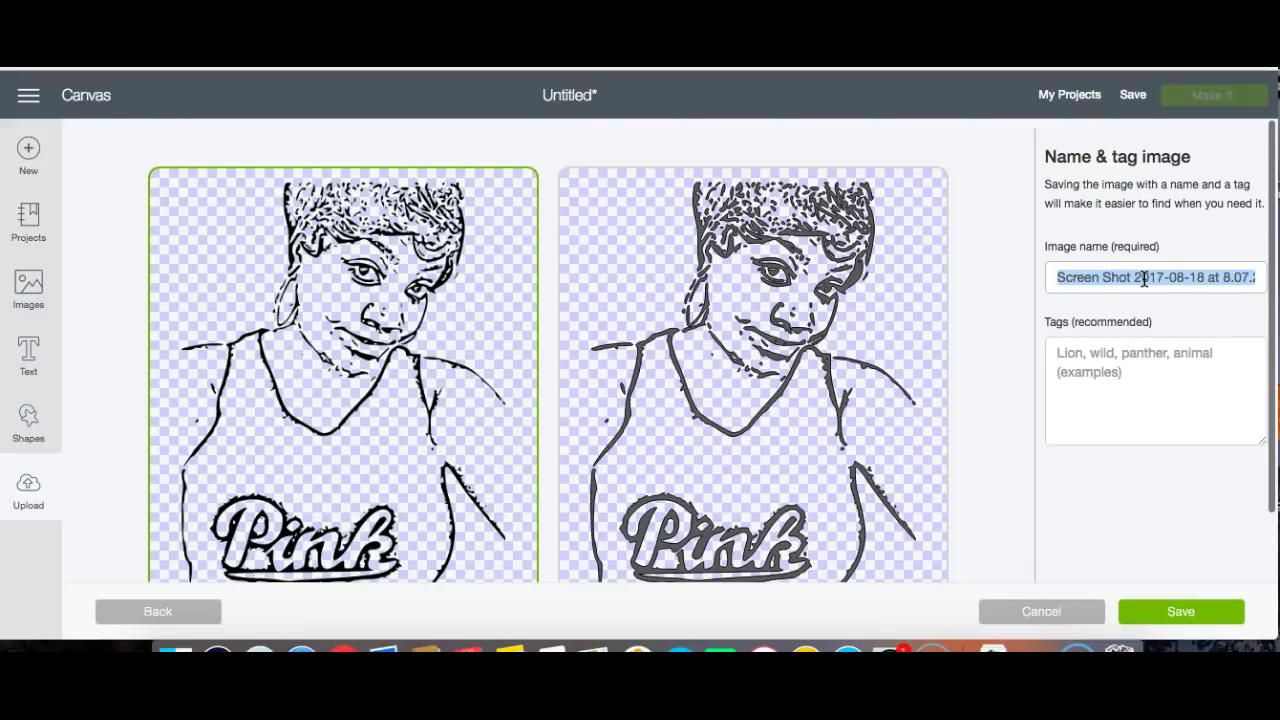
pyautogui.write('Tyva Sample')
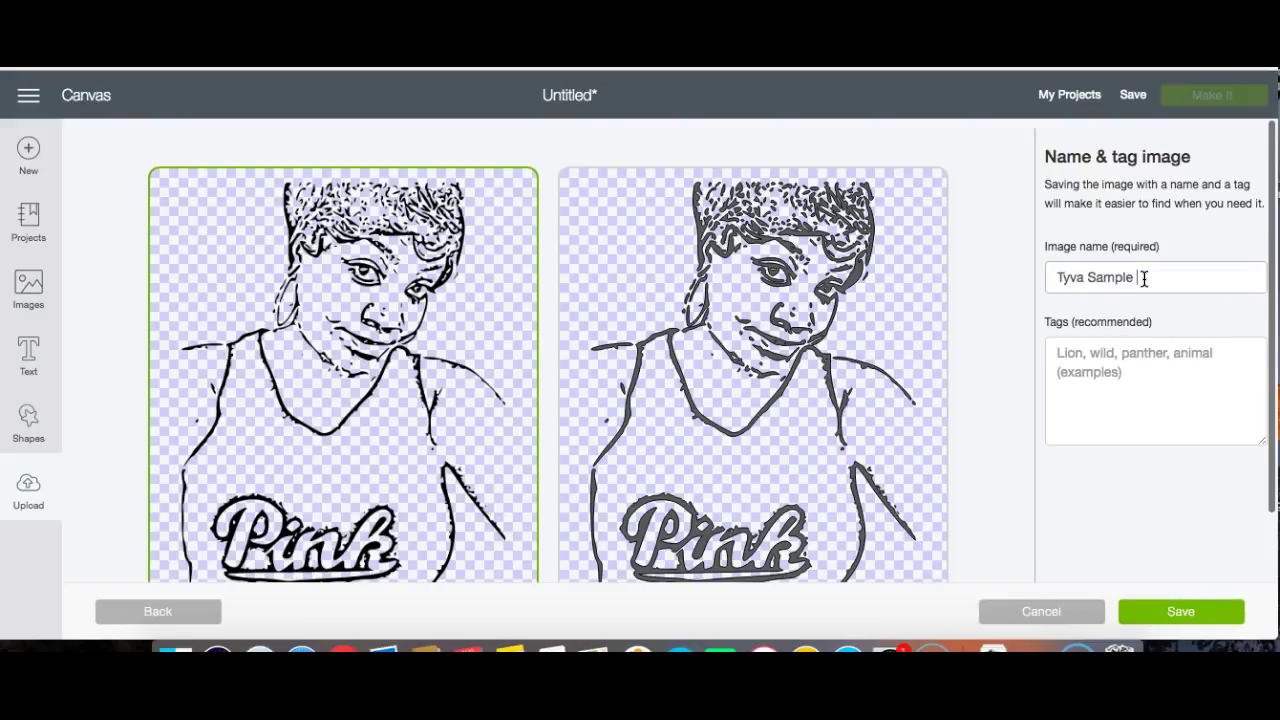
pyautogui.write(' Pic')
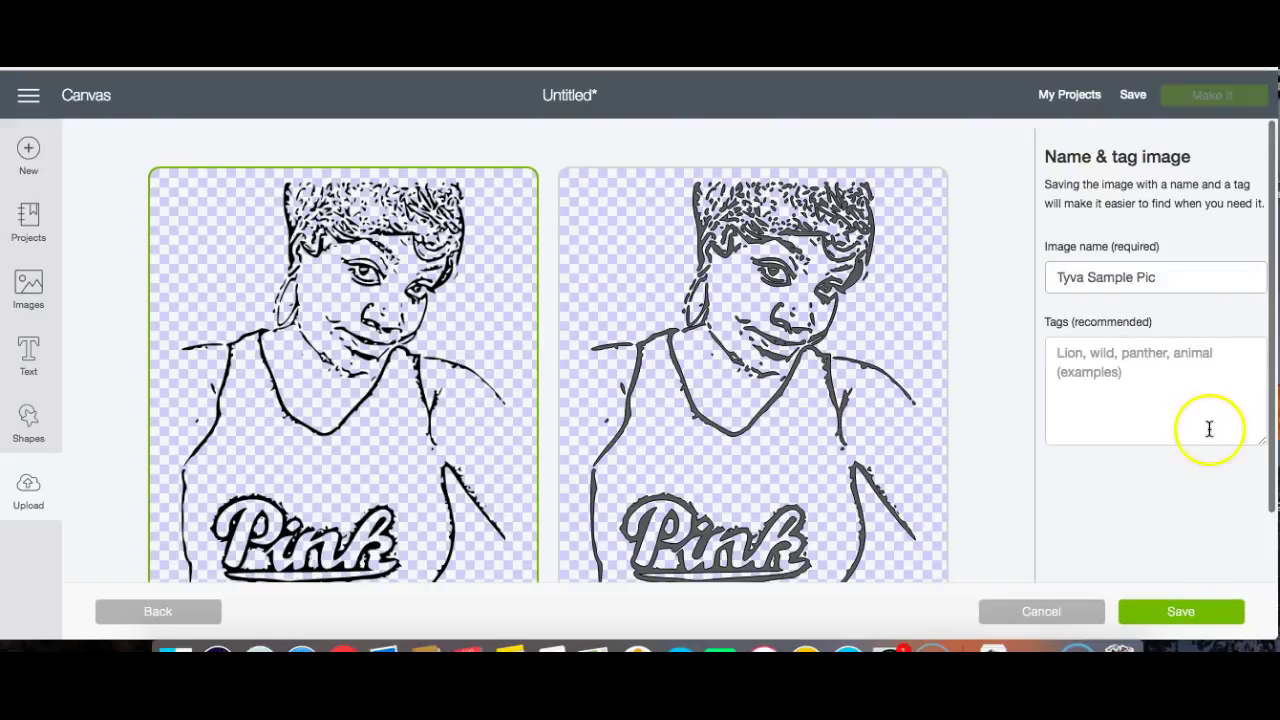
pyautogui.click(1162, 611)
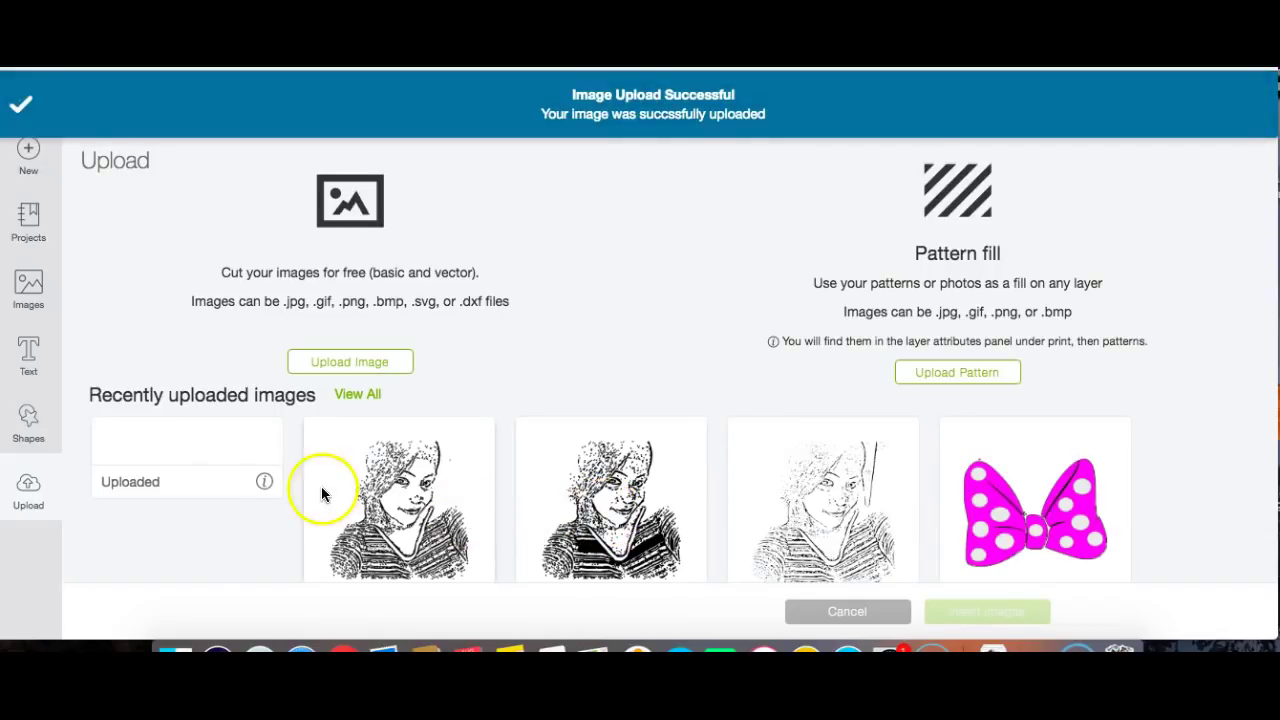
# Select the newly uploaded portrait among the recent uploads and insert it on the canvas.
pyautogui.click(198, 478)
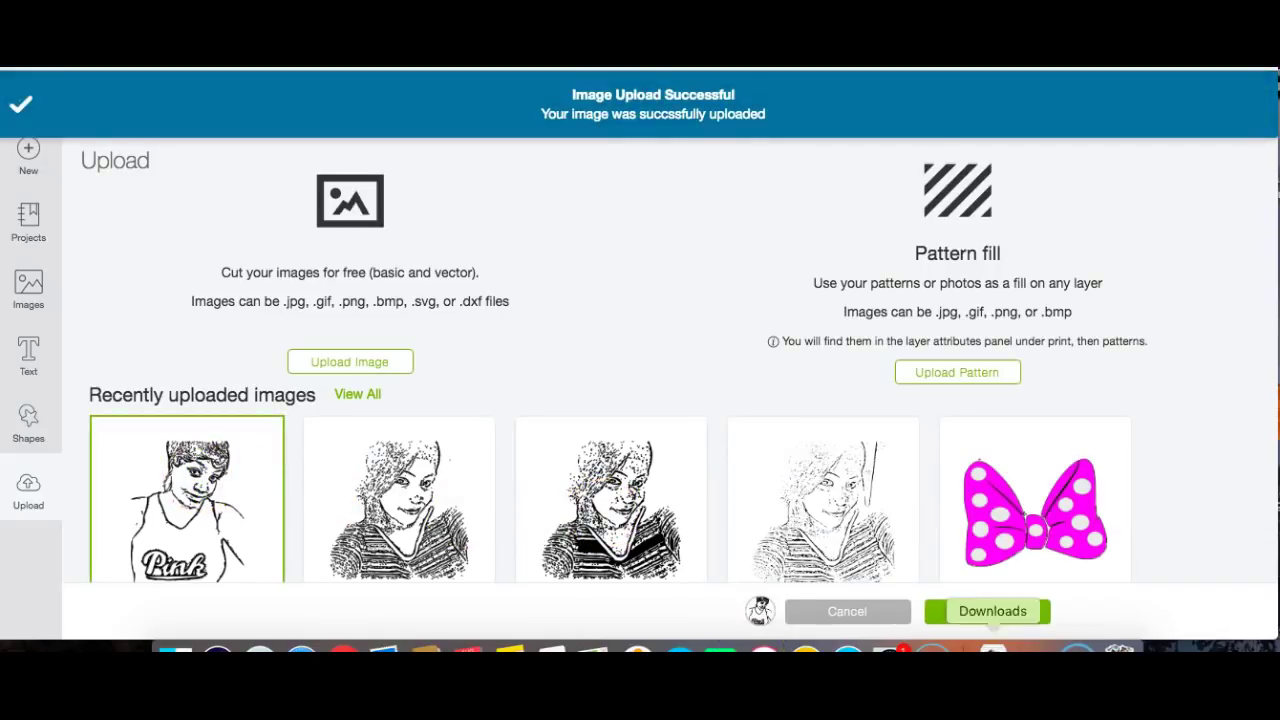
pyautogui.click(993, 648)
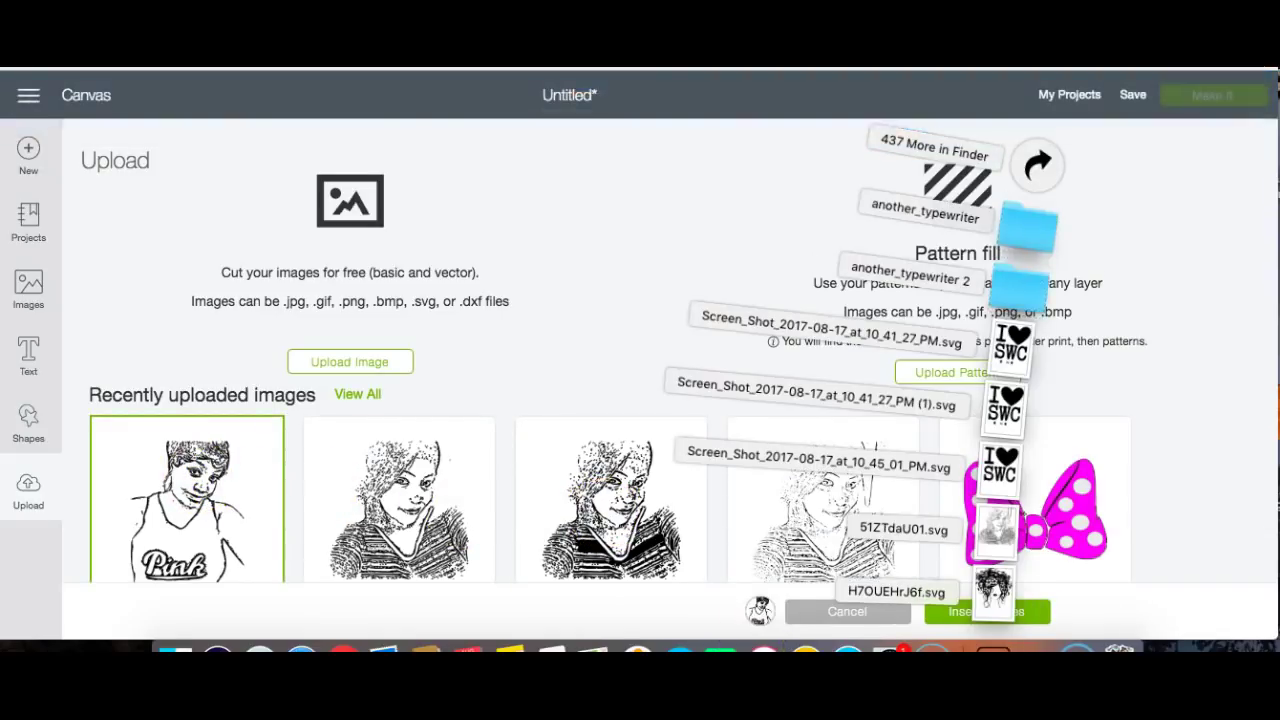
pyautogui.click(1036, 612)
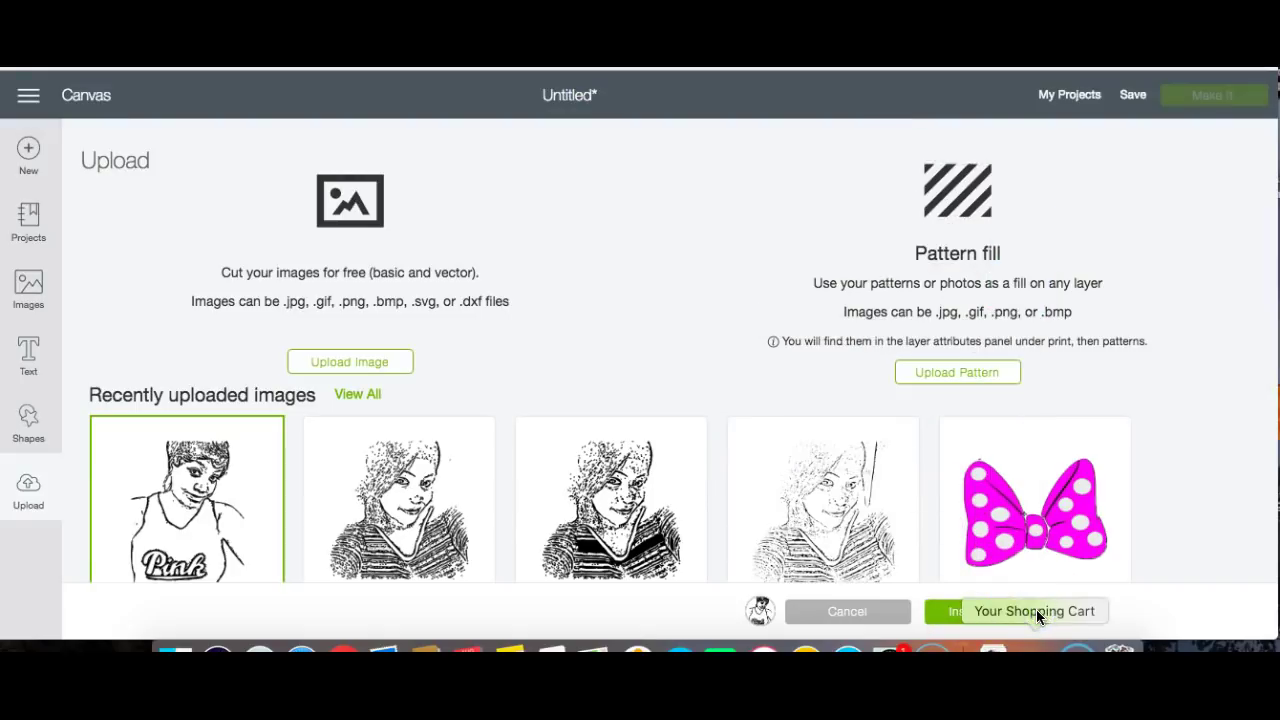
pyautogui.click(958, 611)
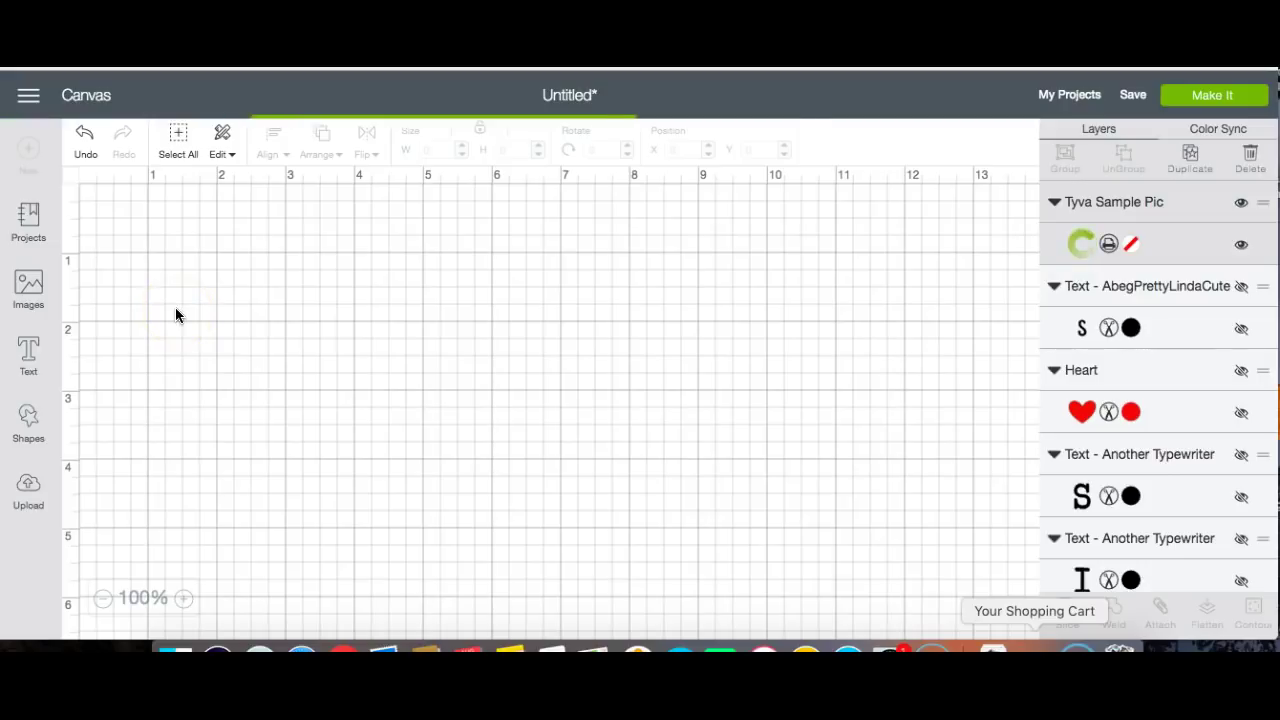
# Enlarge the inserted portrait to about 4.76 by 6.04 inches and place it at about X 4.04, Y 0.13.
pyautogui.moveTo(356, 481); pyautogui.dragTo(393, 307)
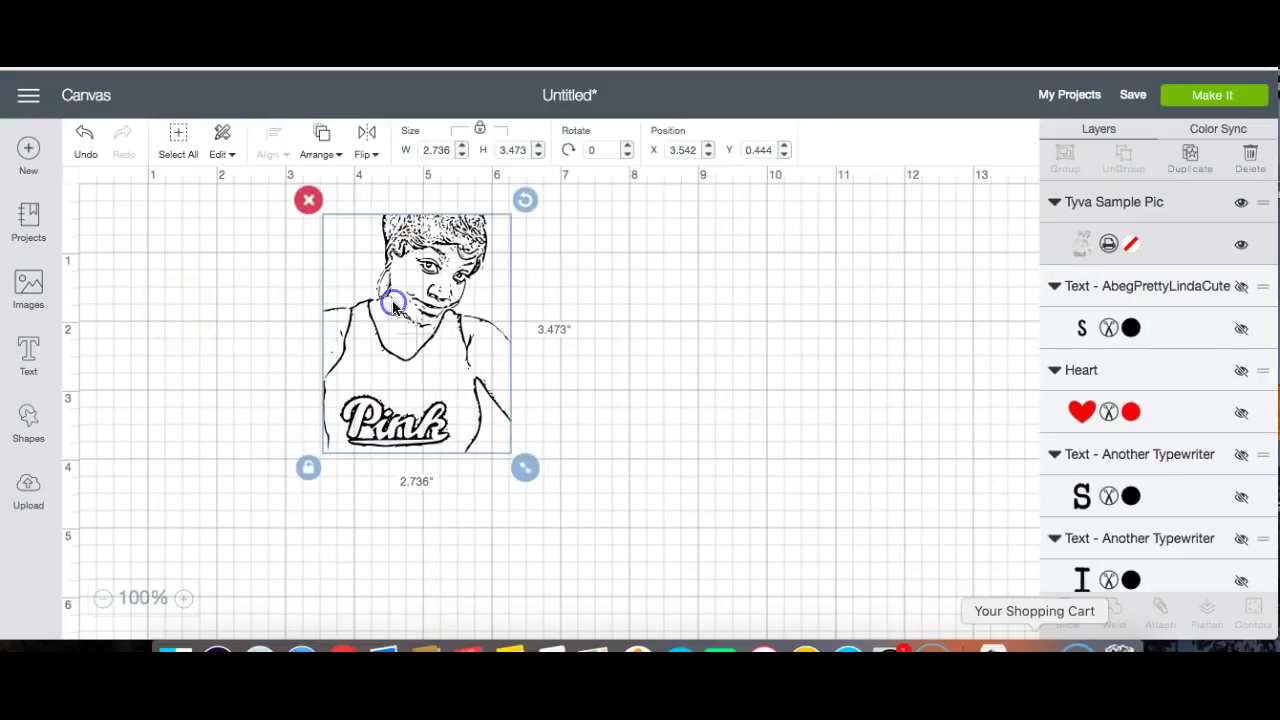
pyautogui.moveTo(524, 468); pyautogui.dragTo(794, 626)
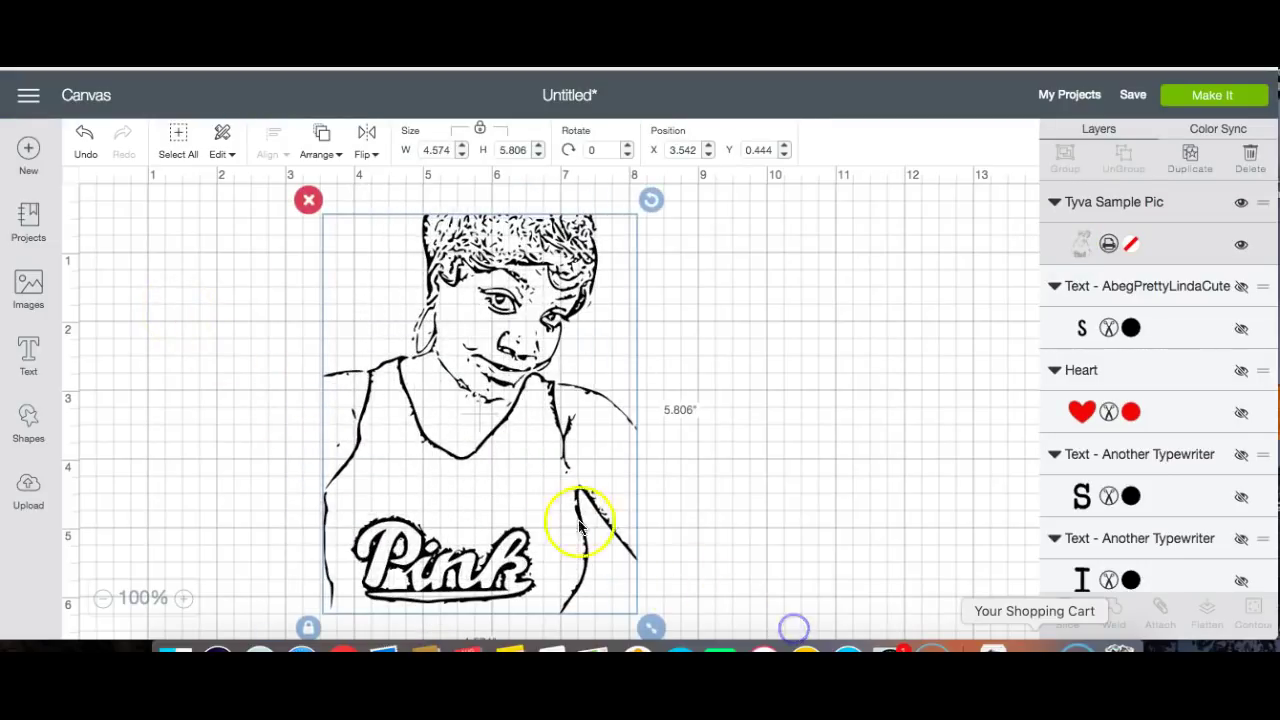
pyautogui.click(750, 505)
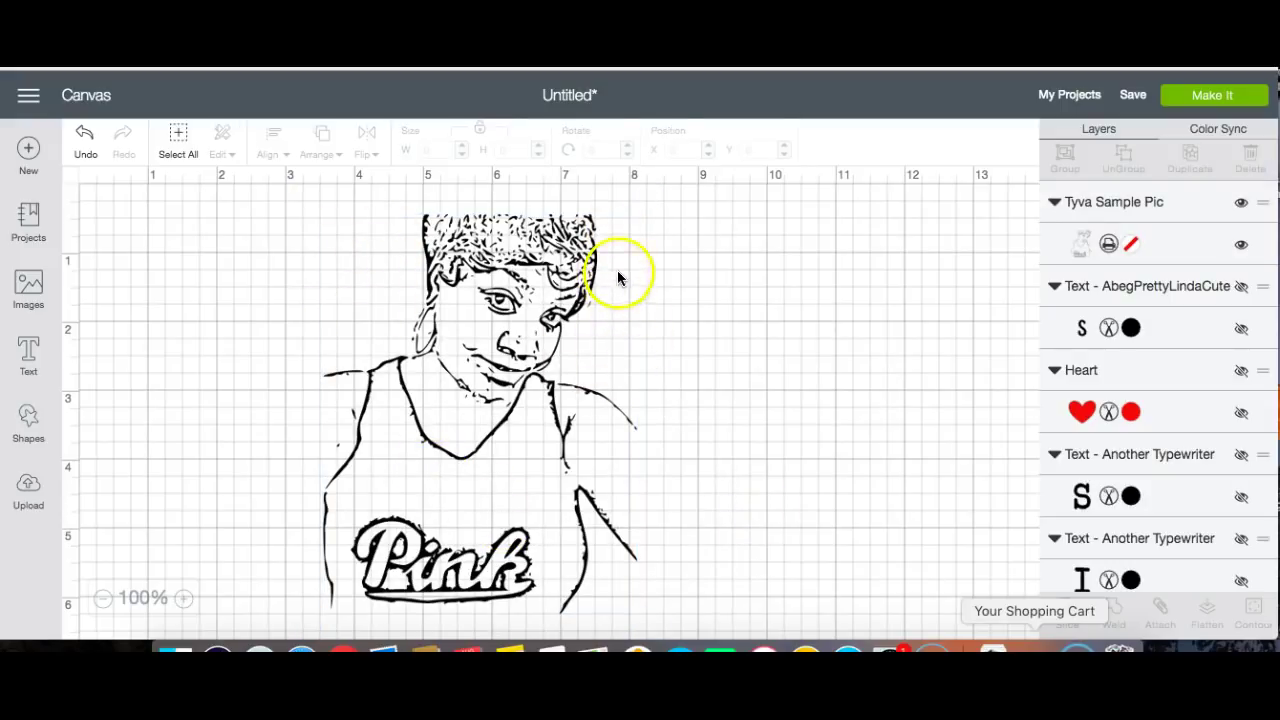
pyautogui.moveTo(503, 471)
pyautogui.mouseDown()
pyautogui.moveTo(517, 471)
pyautogui.moveTo(486, 460)
pyautogui.mouseUp()
pyautogui.moveTo(630, 616); pyautogui.dragTo(675, 636)
pyautogui.moveTo(522, 514); pyautogui.dragTo(577, 505)
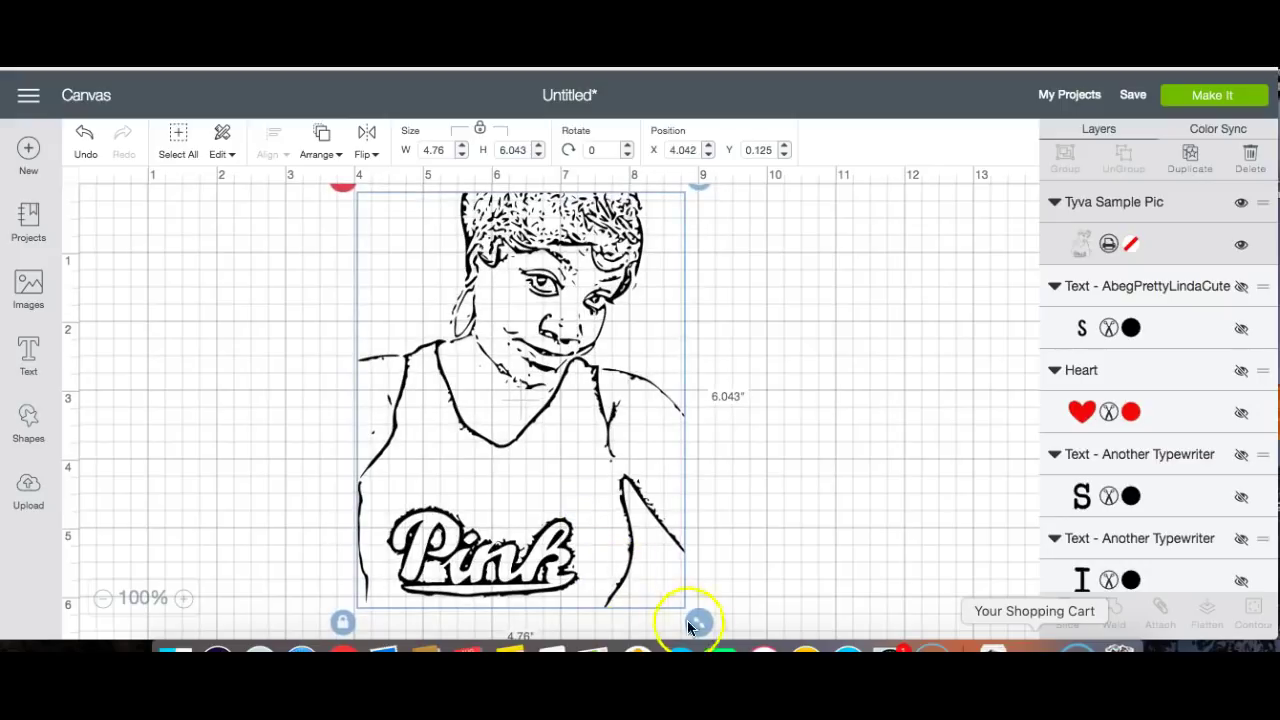
# Scale the portrait down to about 3.26 by 4.14 inches and move it to about X 1.57, Y 0.81.
pyautogui.moveTo(697, 624); pyautogui.dragTo(674, 600)
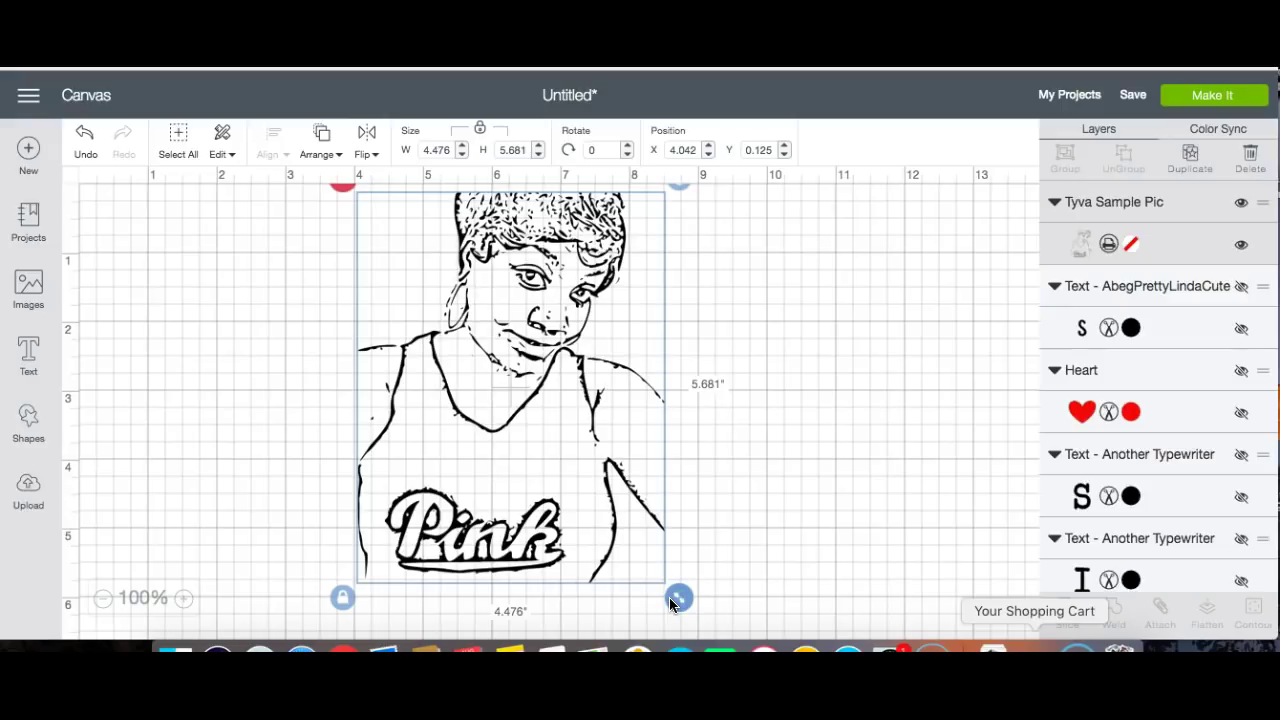
pyautogui.moveTo(669, 597); pyautogui.dragTo(575, 500)
pyautogui.moveTo(469, 397)
pyautogui.mouseDown()
pyautogui.moveTo(457, 463)
pyautogui.moveTo(435, 478)
pyautogui.mouseUp()
pyautogui.click(520, 550)
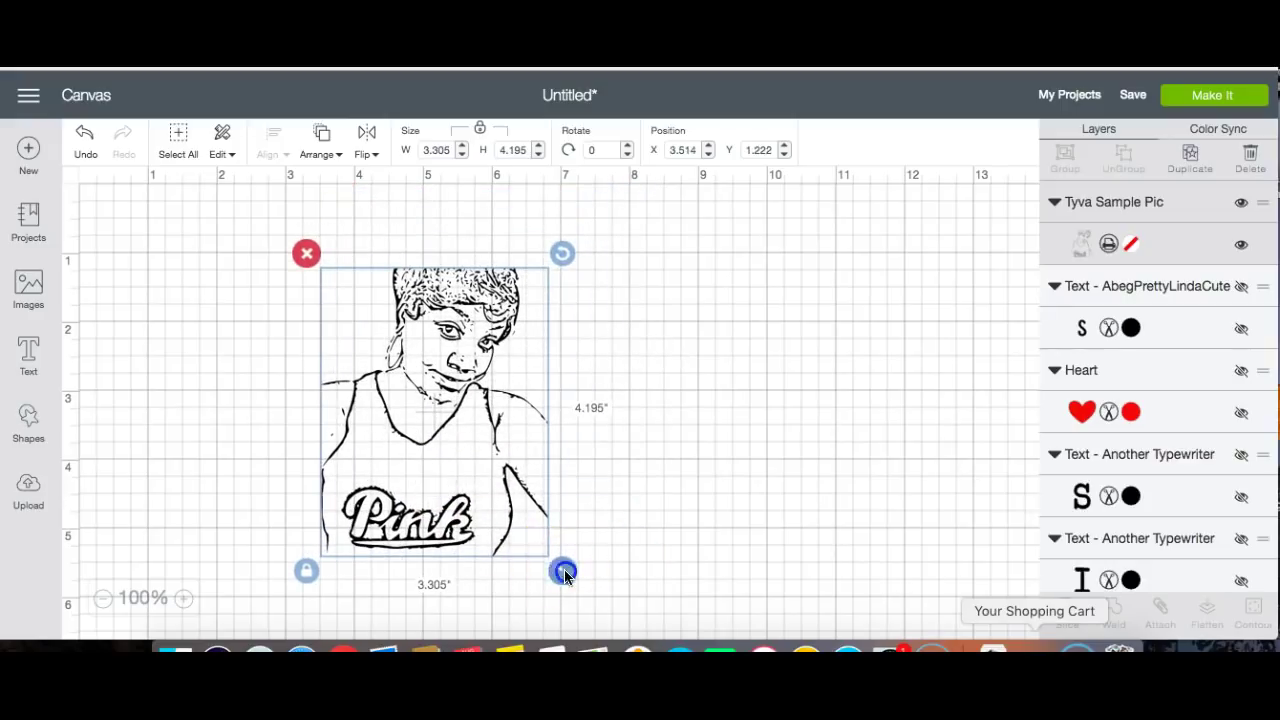
pyautogui.moveTo(563, 569); pyautogui.dragTo(483, 520)
pyautogui.moveTo(443, 420); pyautogui.dragTo(296, 372)
pyautogui.moveTo(389, 491); pyautogui.dragTo(457, 538)
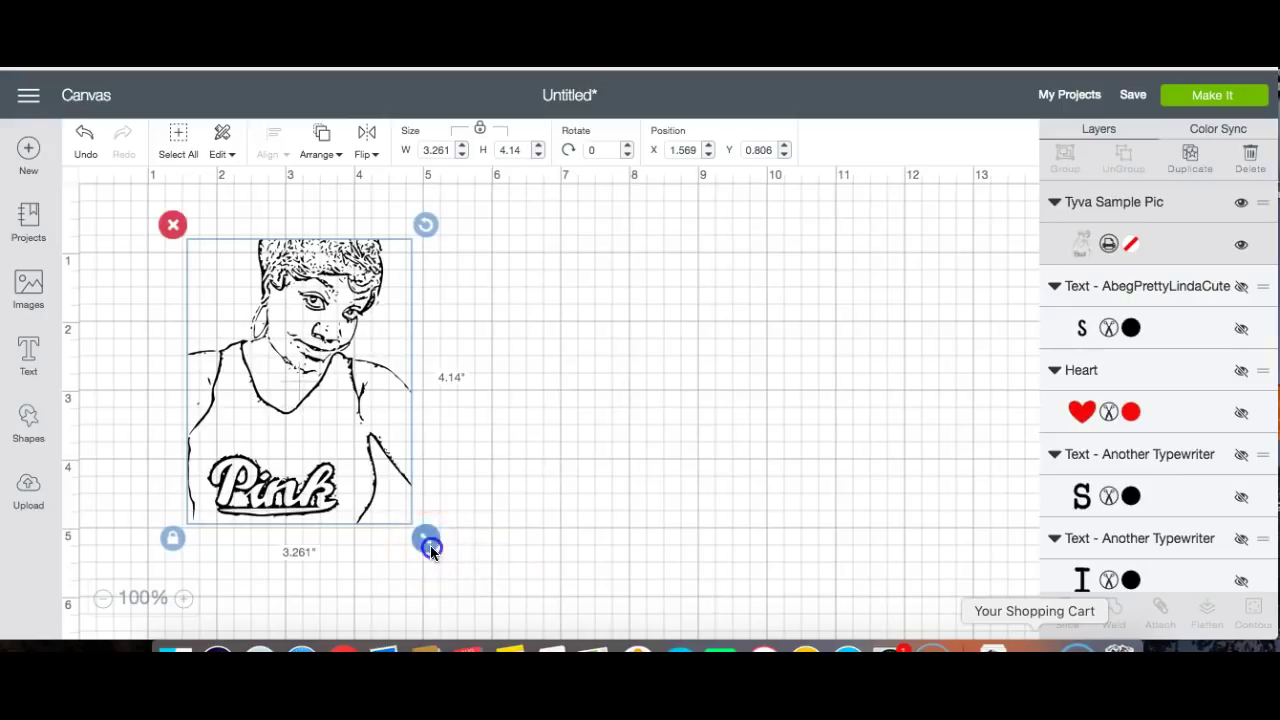
# Enlarge the portrait to about 4.37 by 5.54 inches and move it to about X 5.03, Y 0.24.
pyautogui.moveTo(430, 545); pyautogui.dragTo(518, 598)
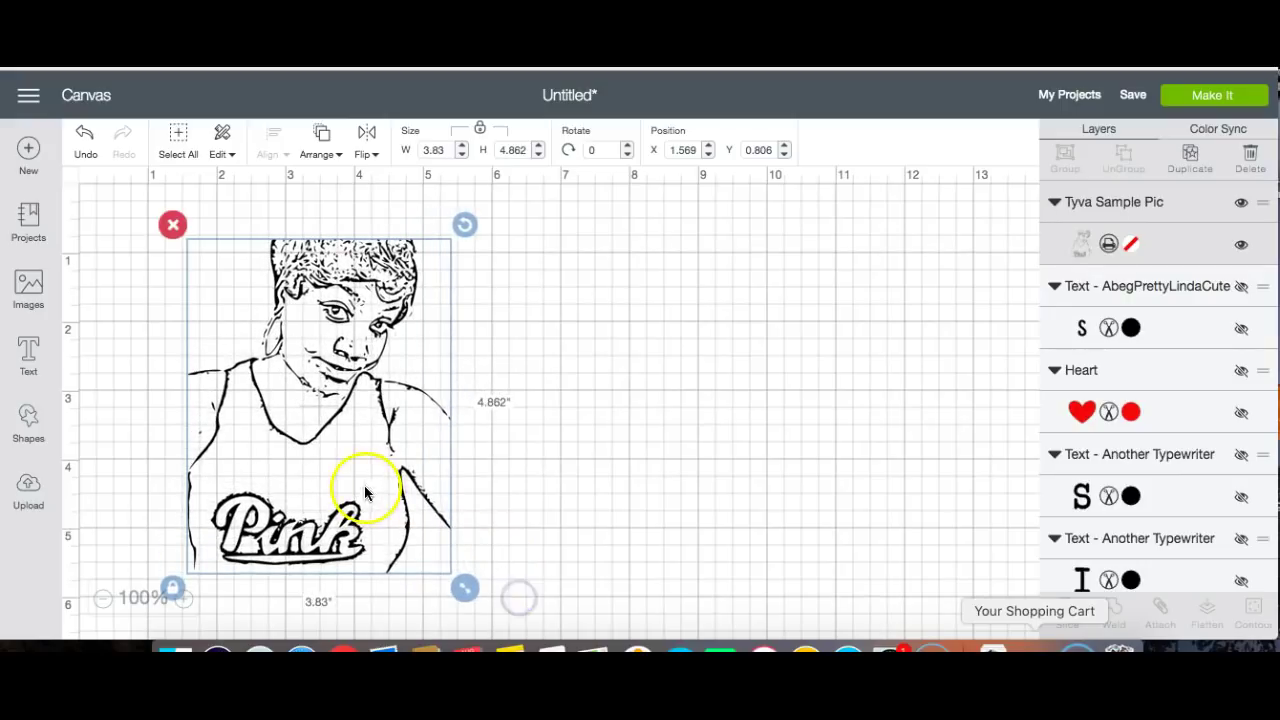
pyautogui.moveTo(365, 492); pyautogui.dragTo(363, 451)
pyautogui.moveTo(463, 554); pyautogui.dragTo(541, 610)
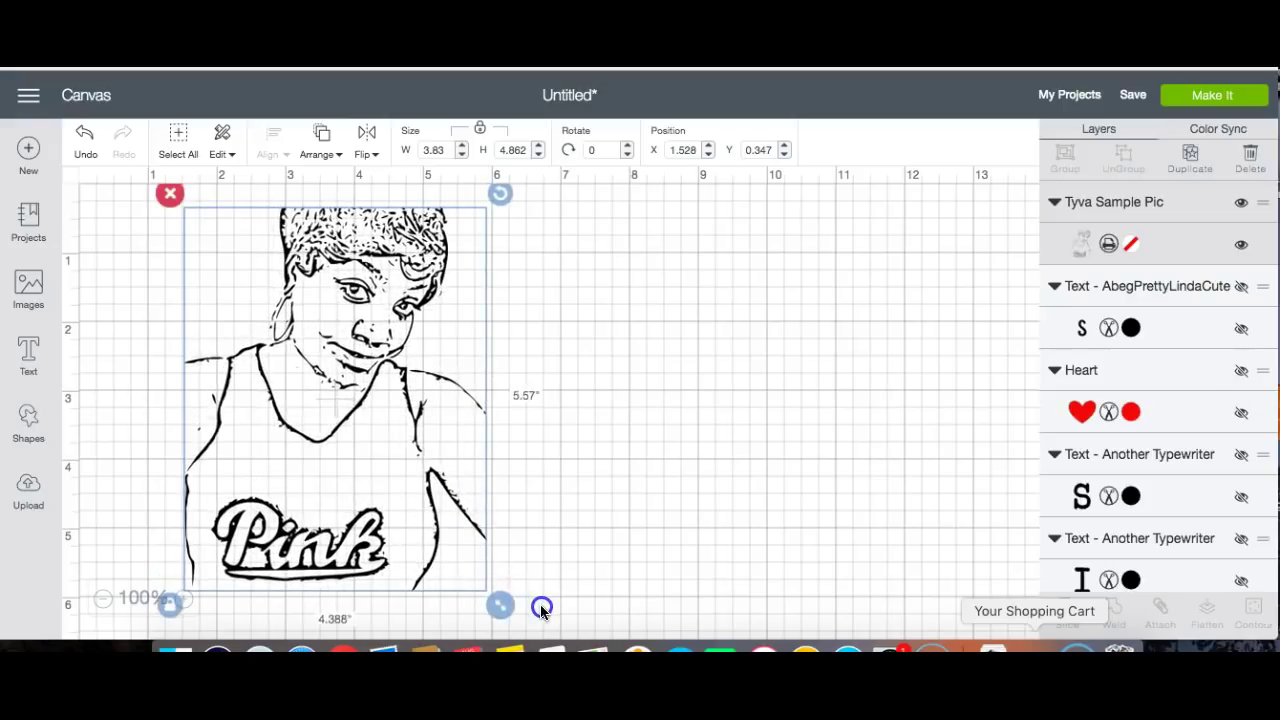
pyautogui.moveTo(380, 491); pyautogui.dragTo(532, 487)
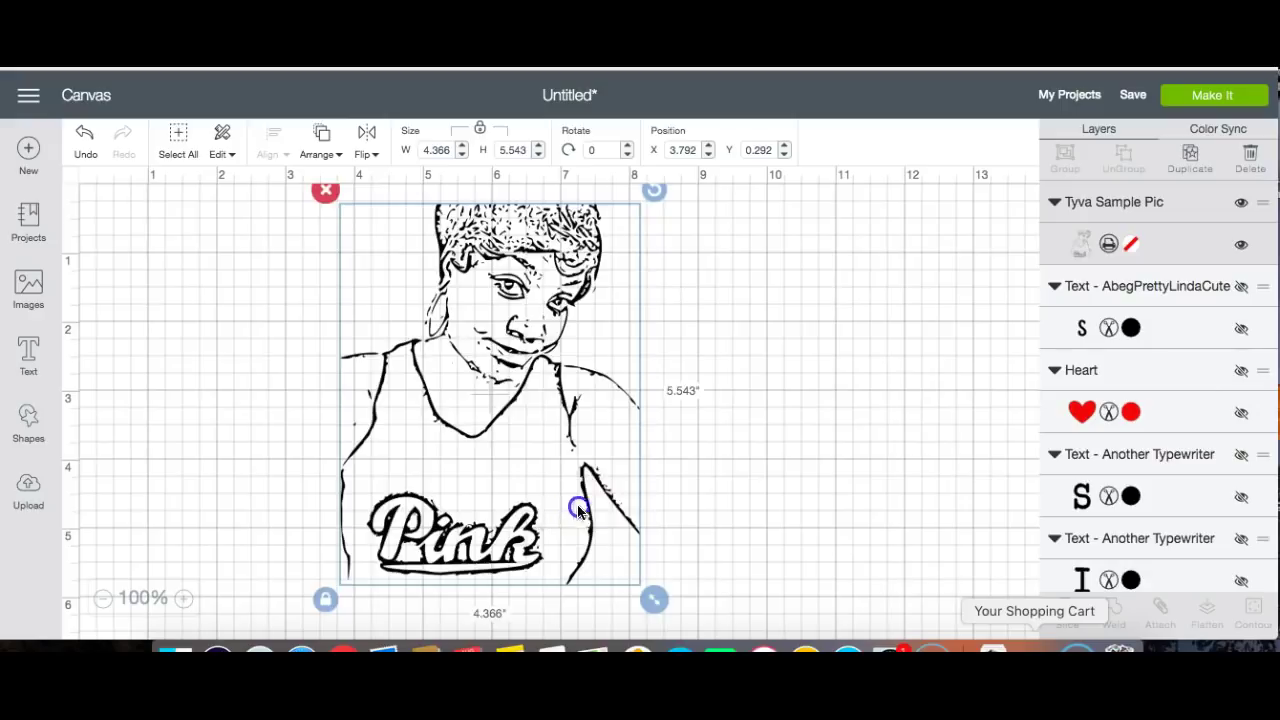
pyautogui.moveTo(580, 508); pyautogui.dragTo(664, 498)
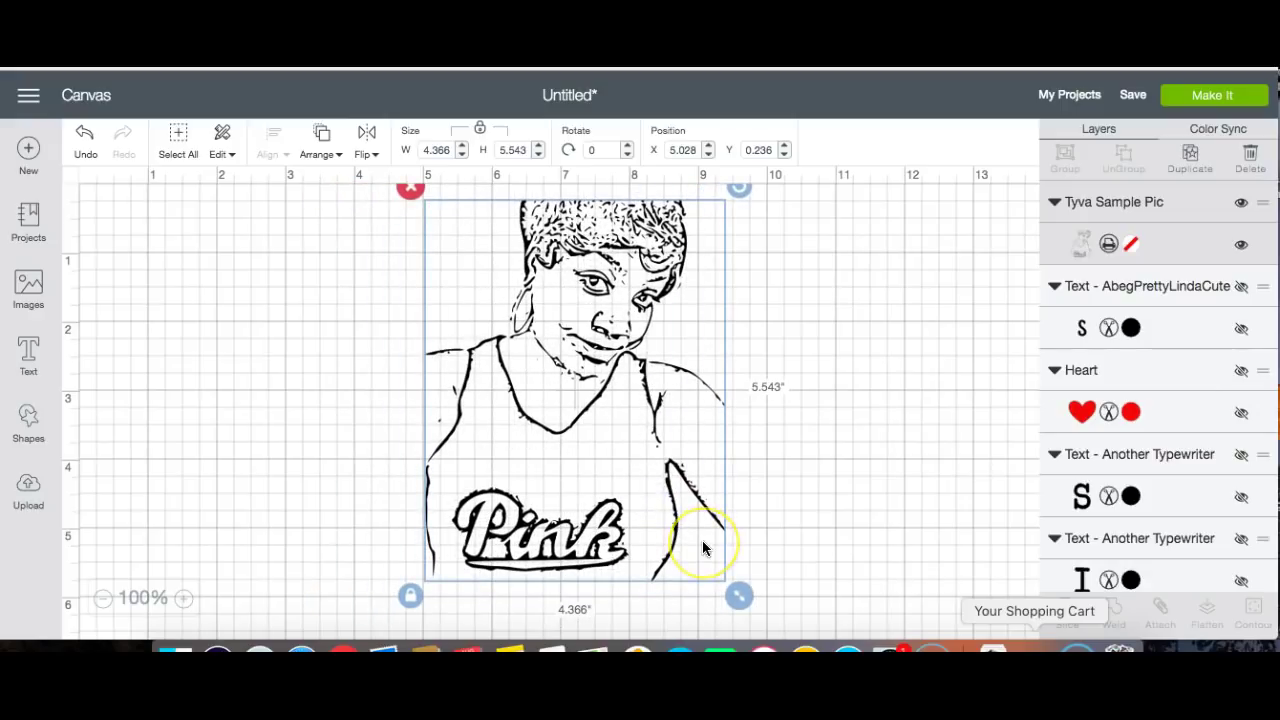